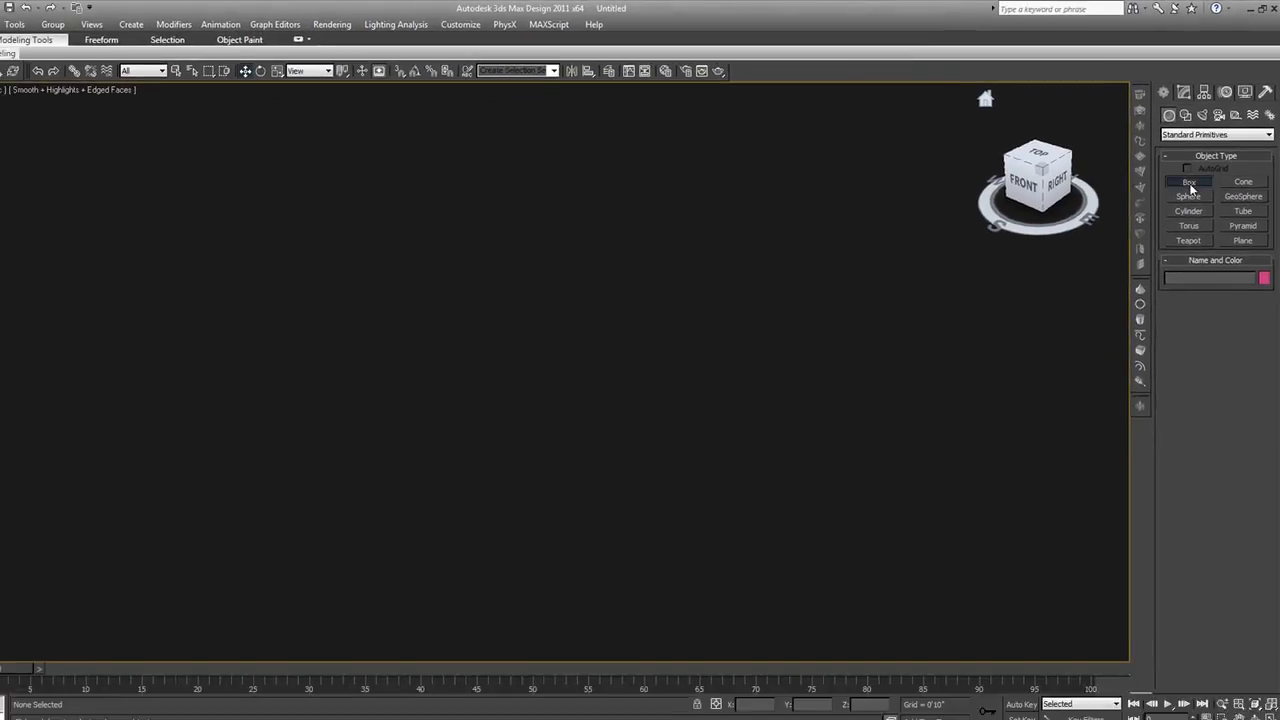
Create a box primitive in the orthographic view and finish the Box command
left_click(1189, 183)
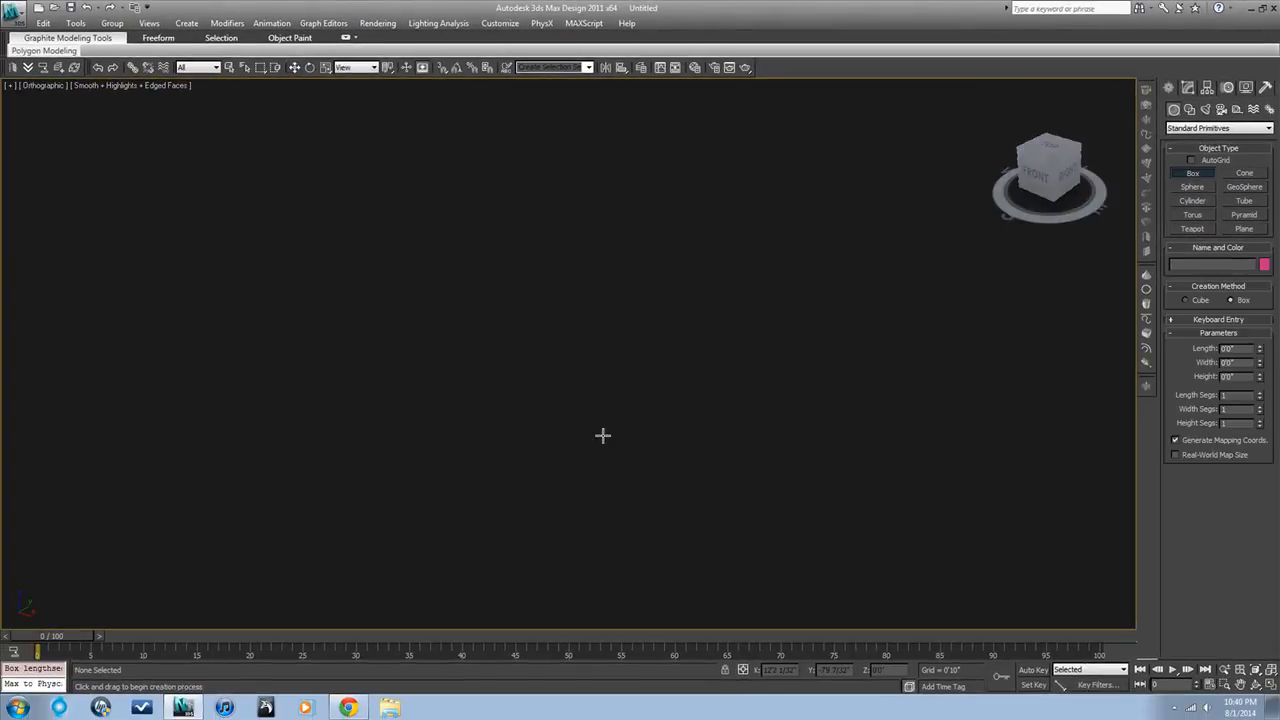
left_click_drag(602, 435, 459, 441)
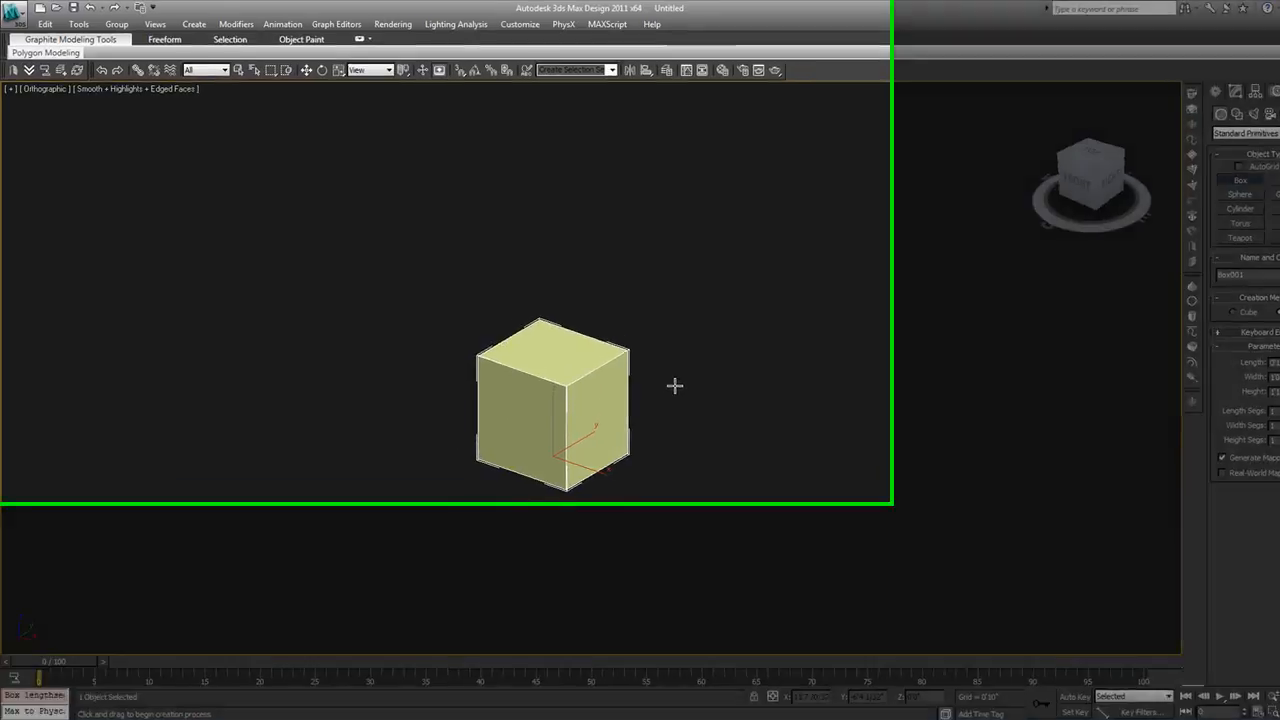
right_click(648, 371)
left_click(924, 561)
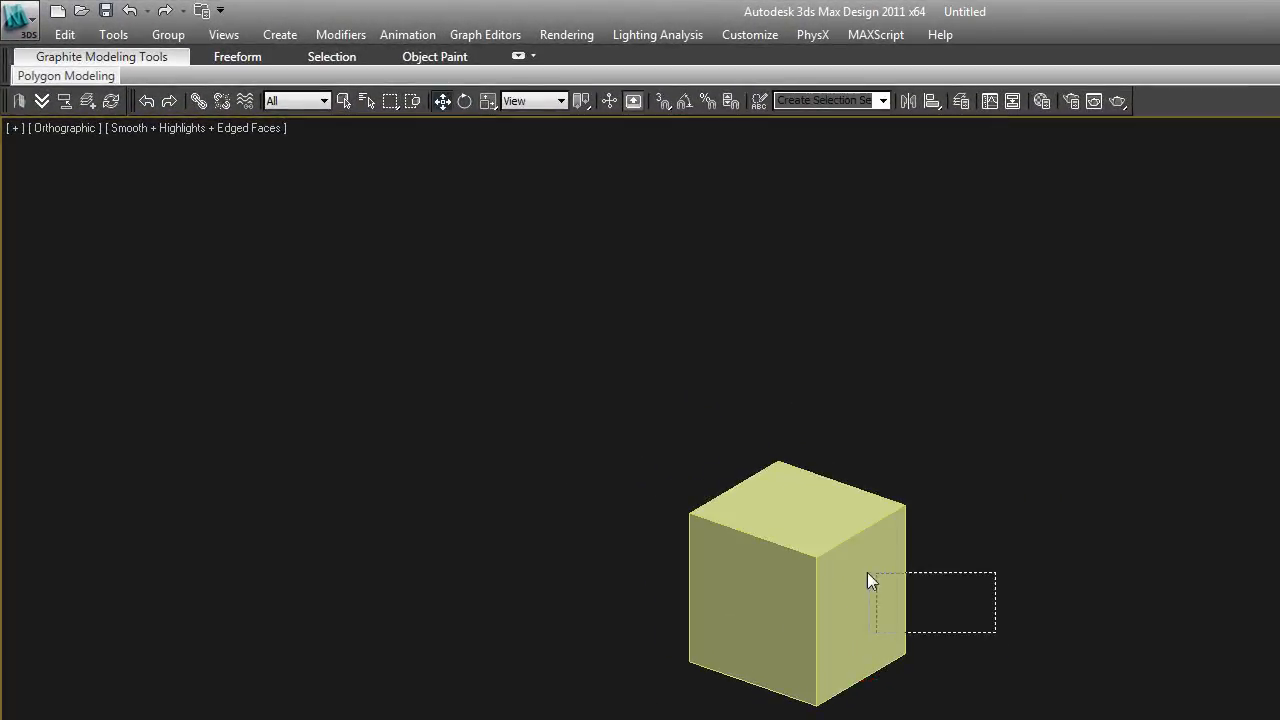
Practise selecting the box, show it from the top view and clear the selection
left_click(826, 545)
left_click(1006, 555)
left_click_drag(970, 624, 727, 519)
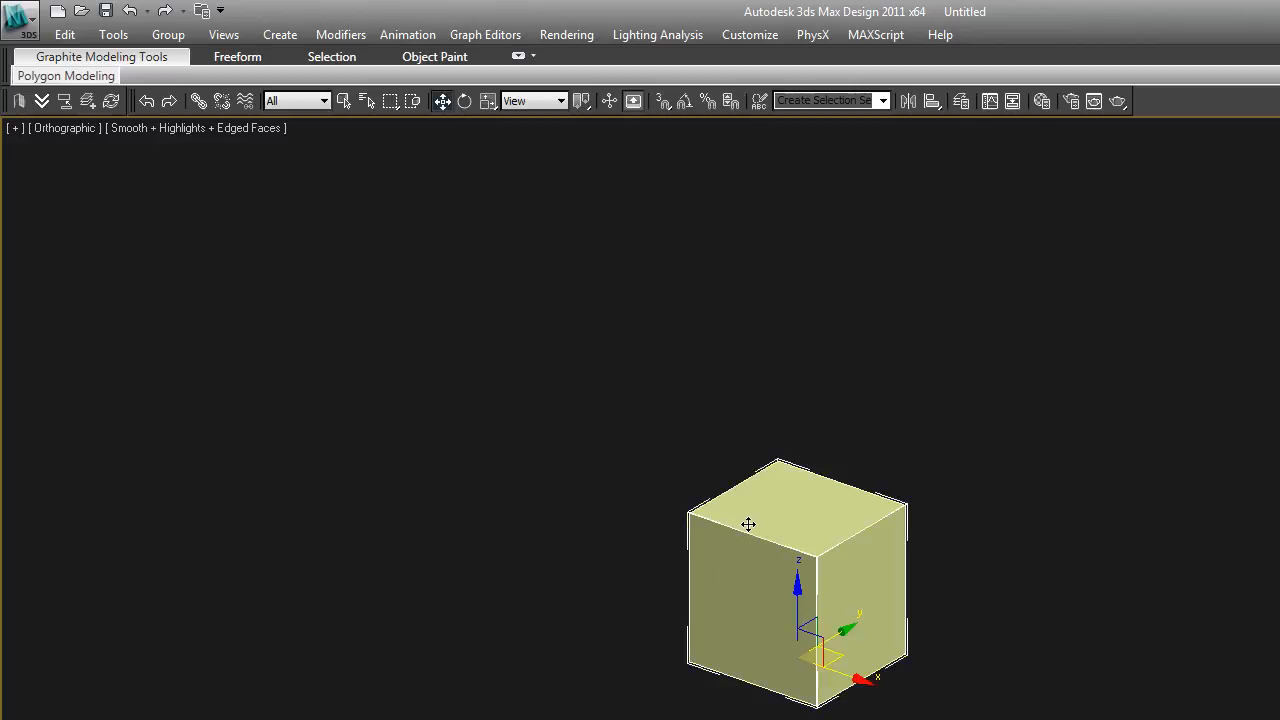
key("t")
scroll(773, 533, "down", 2)
left_click(1060, 566)
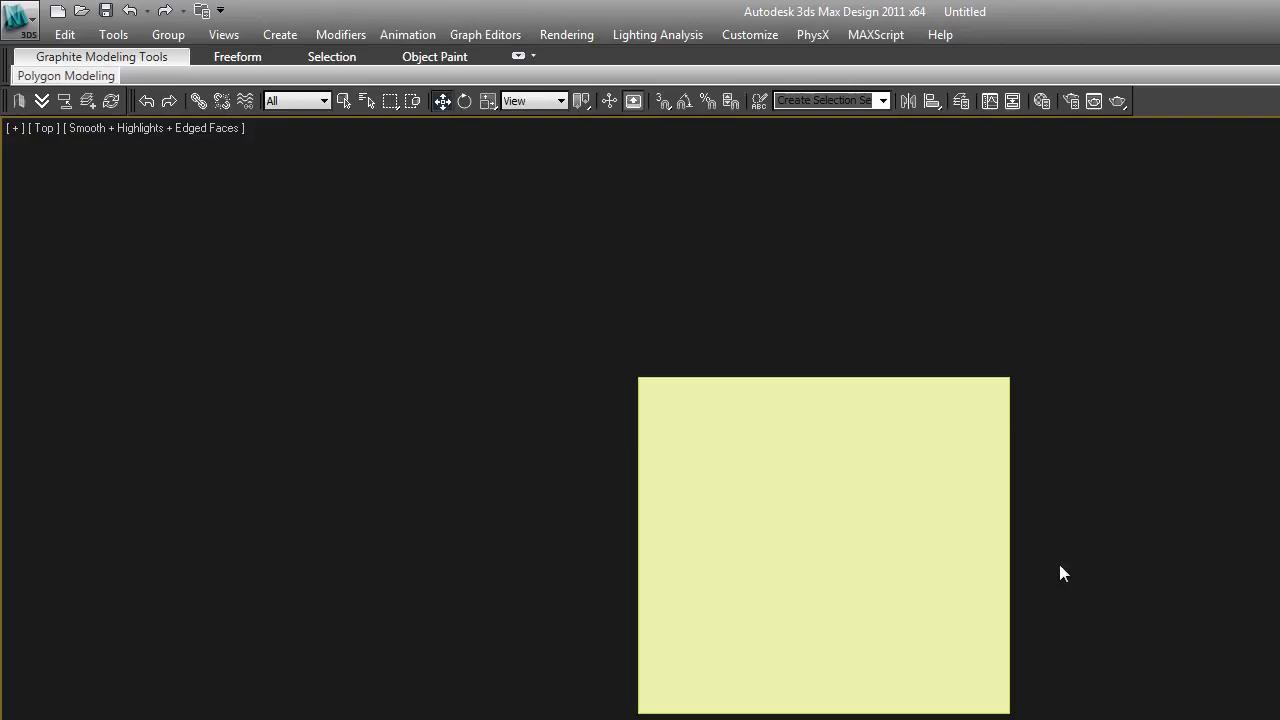
Scale the box uniformly to about 135 percent in the top view
left_click(488, 101)
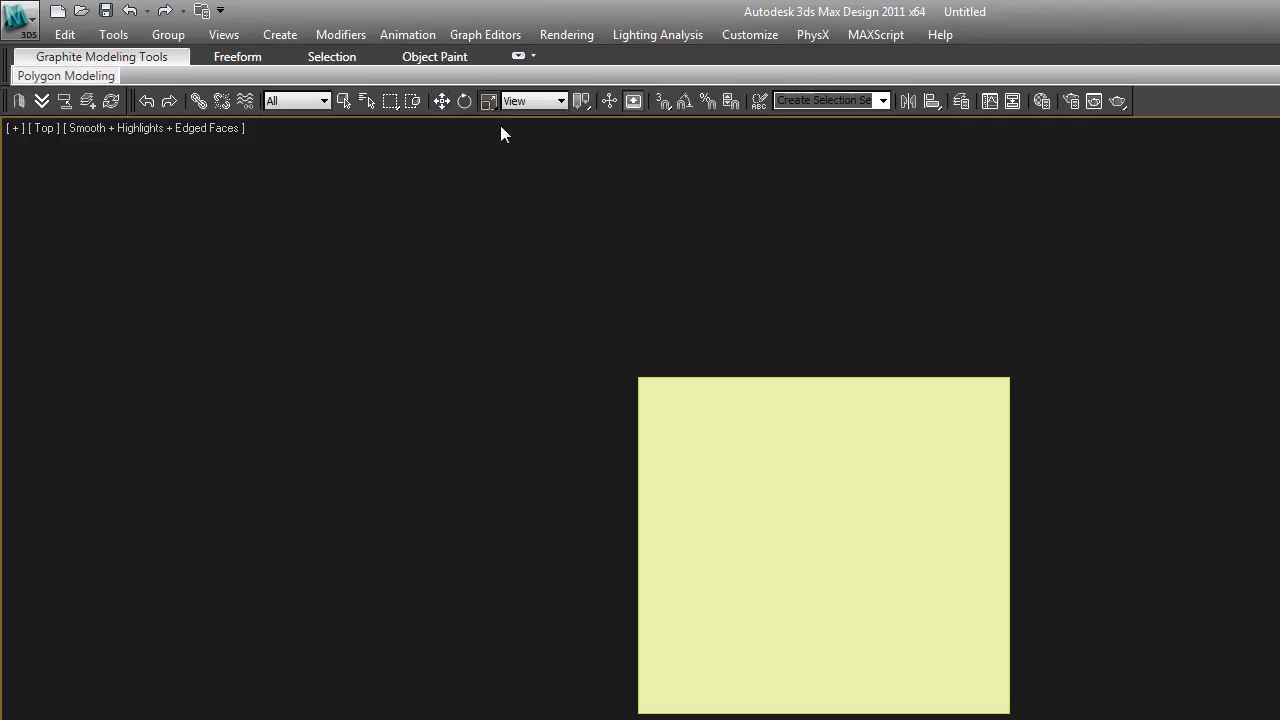
left_click(498, 125)
left_click(531, 327)
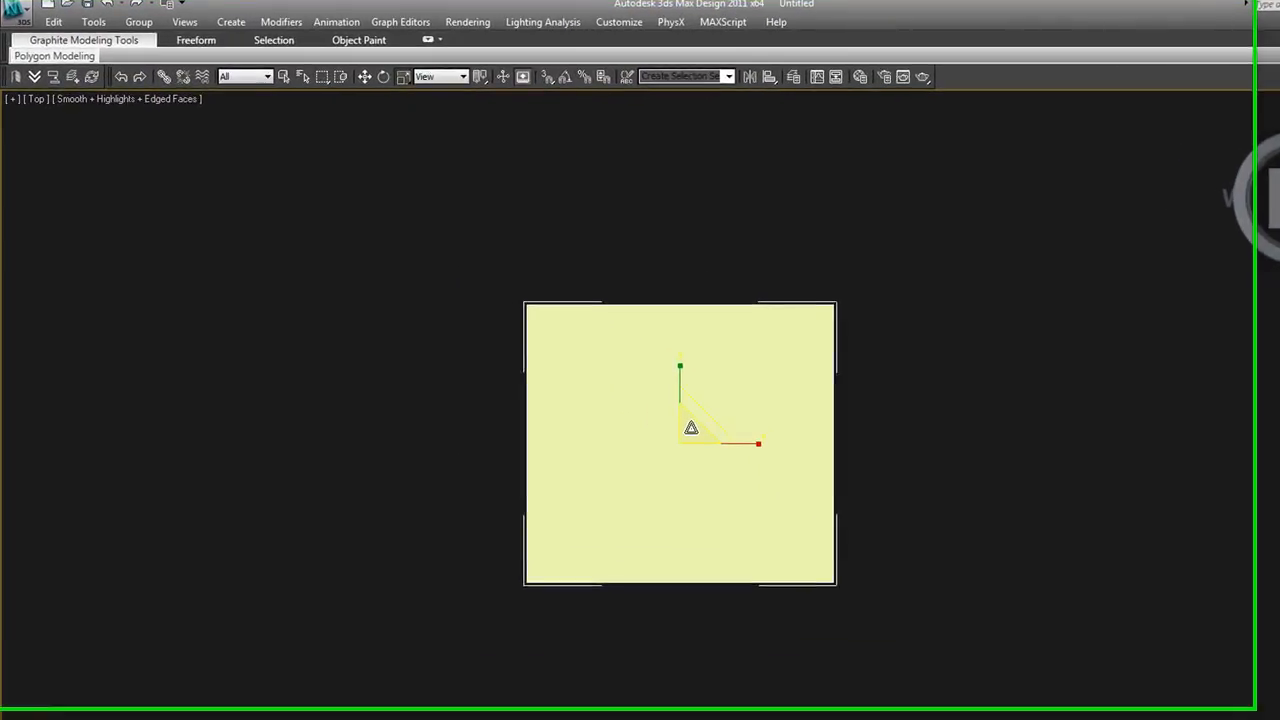
mouse_move(690, 428)
left_mouse_down()
mouse_move(665, 339)
mouse_move(694, 449)
mouse_move(690, 416)
left_mouse_up()
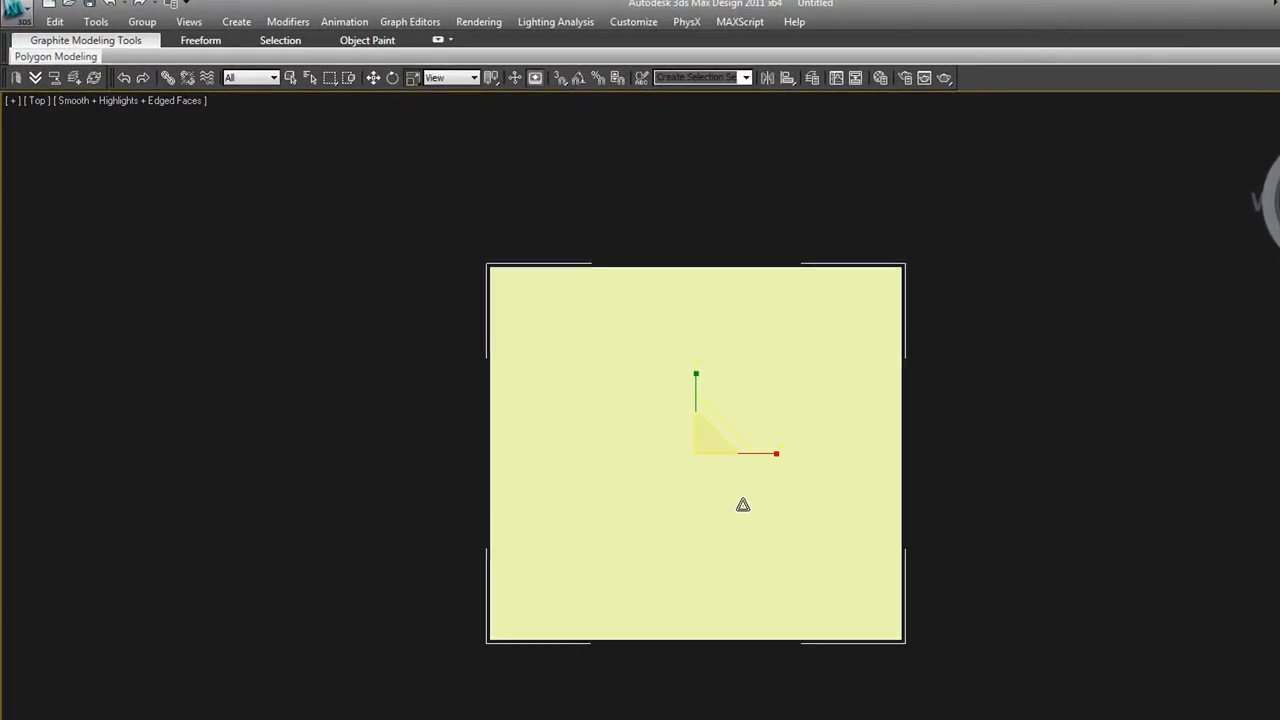
Scale the box to about 145 percent along its Z axis and about 242 percent along its Y axis
scroll(743, 524, "down", 2)
middle_click_drag(746, 549, 788, 444, "alt")
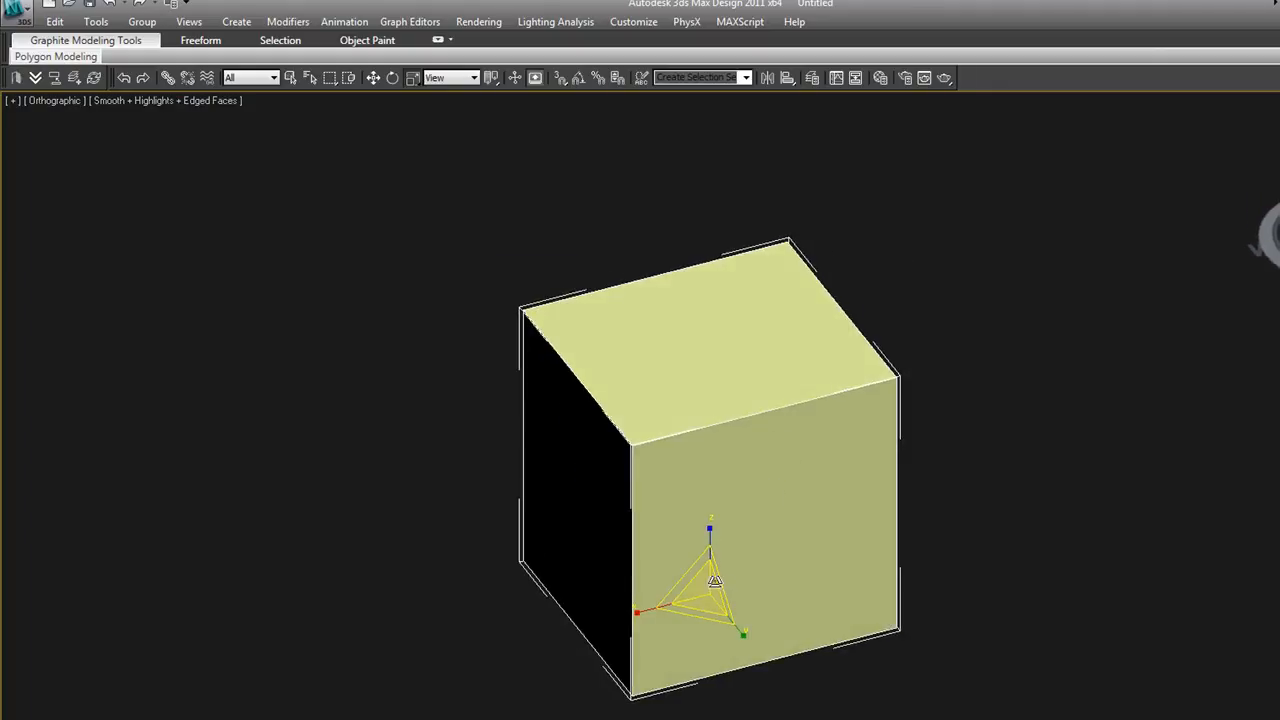
mouse_move(697, 594)
left_mouse_down()
mouse_move(694, 551)
mouse_move(701, 592)
left_mouse_up()
mouse_move(710, 530)
left_mouse_down()
mouse_move(709, 443)
mouse_move(717, 566)
mouse_move(717, 380)
mouse_move(717, 553)
mouse_move(711, 400)
mouse_move(716, 525)
left_mouse_up()
left_click_drag(745, 630, 763, 663)
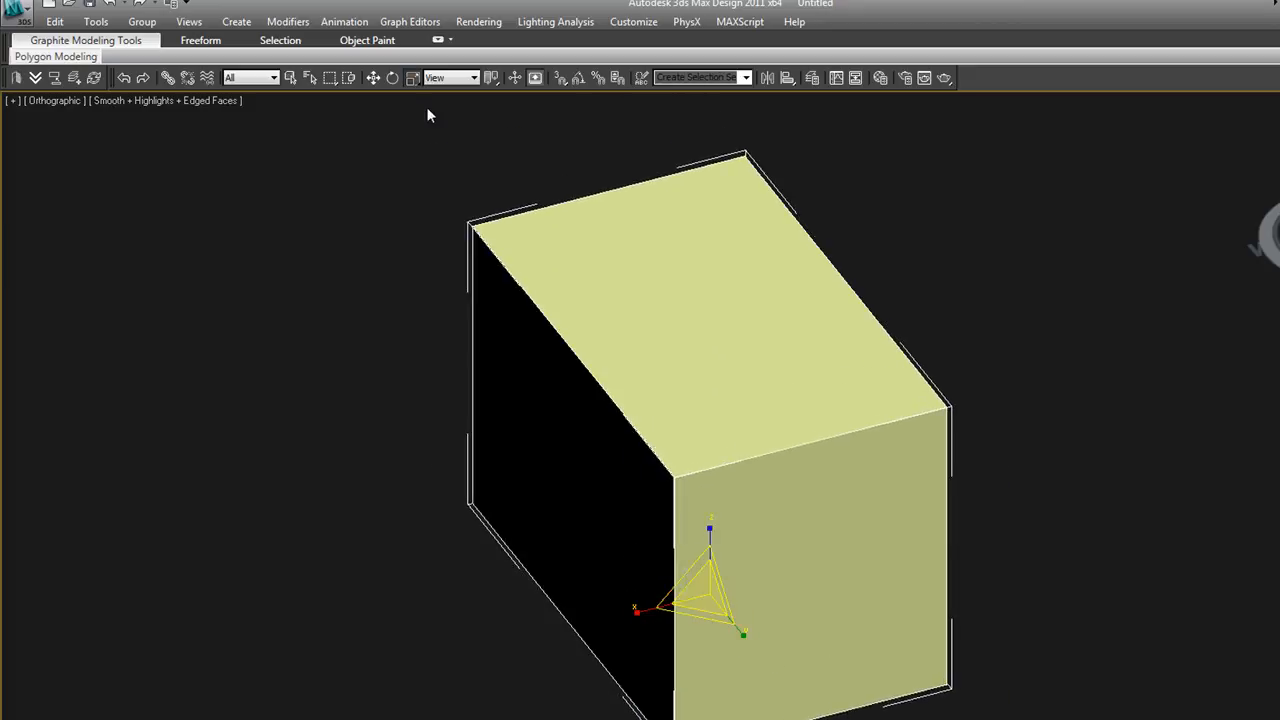
Stretch the box along its X axis to about 262 percent, starting with non-uniform scaling
left_click_drag(418, 80, 417, 106)
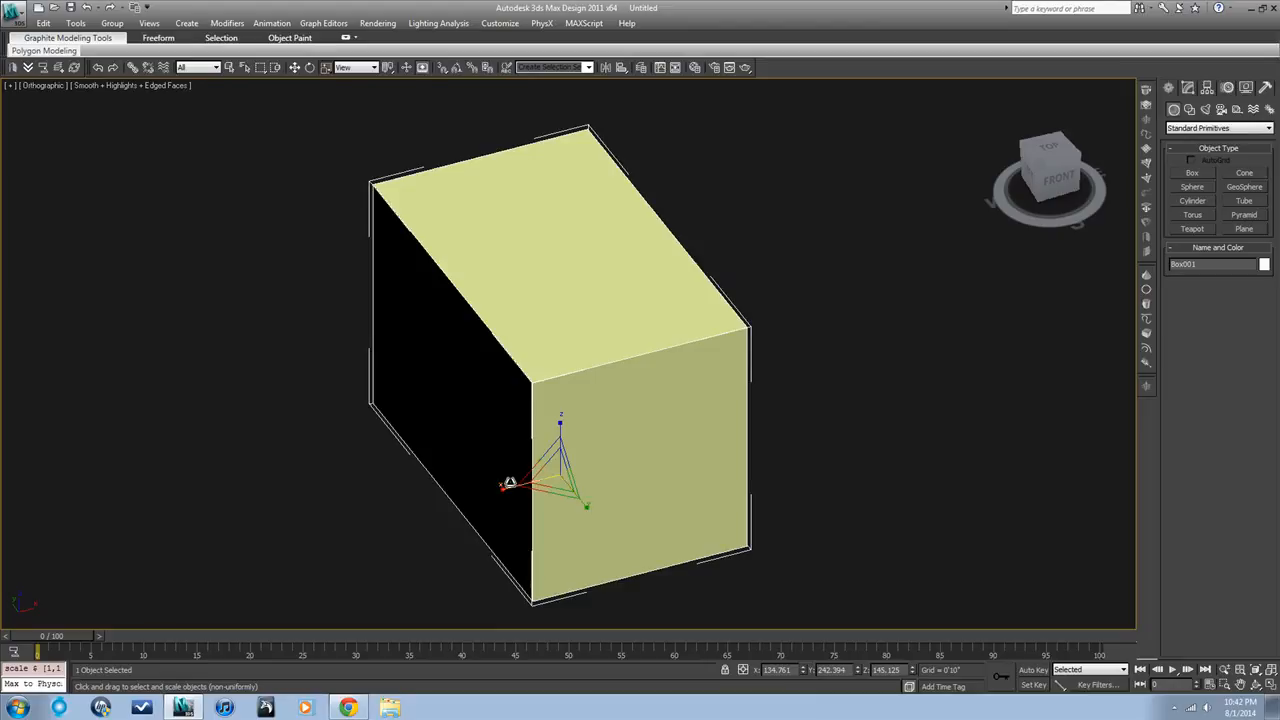
mouse_move(503, 491)
left_mouse_down()
mouse_move(470, 495)
mouse_move(531, 480)
mouse_move(496, 487)
left_mouse_up()
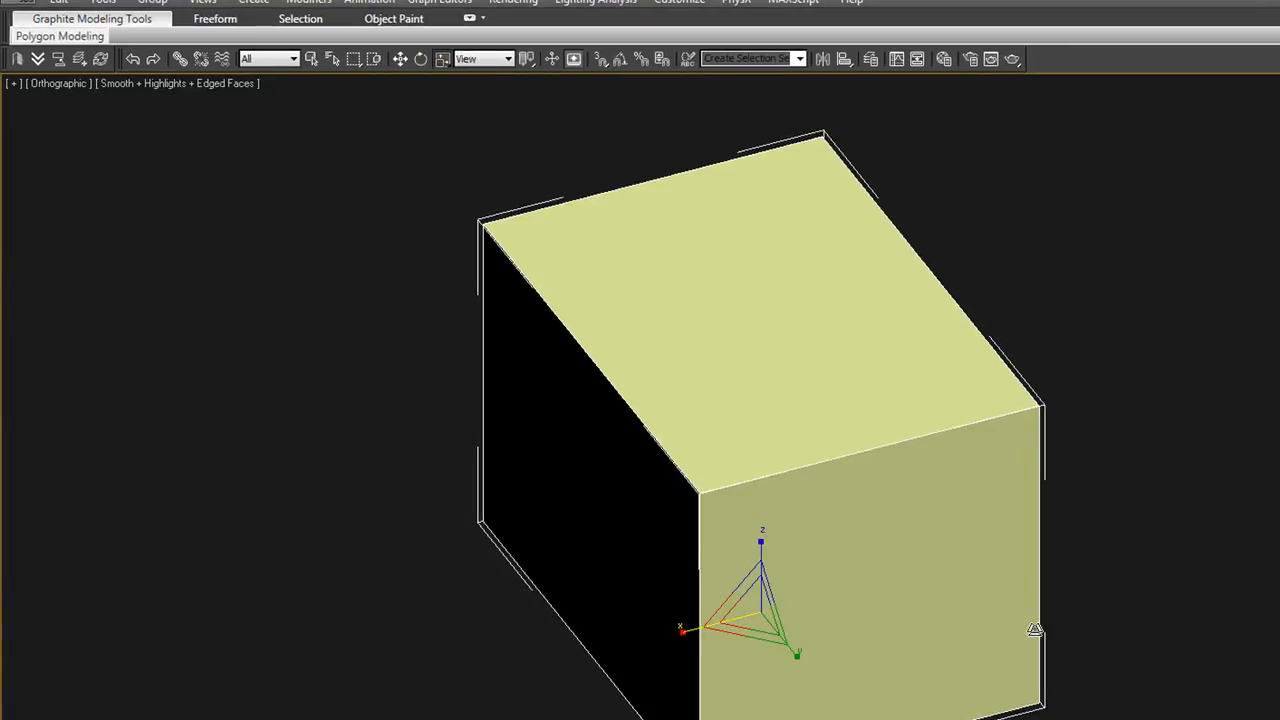
left_click(1127, 619)
left_click(881, 616)
key("q")
left_click_drag(884, 616, 763, 603)
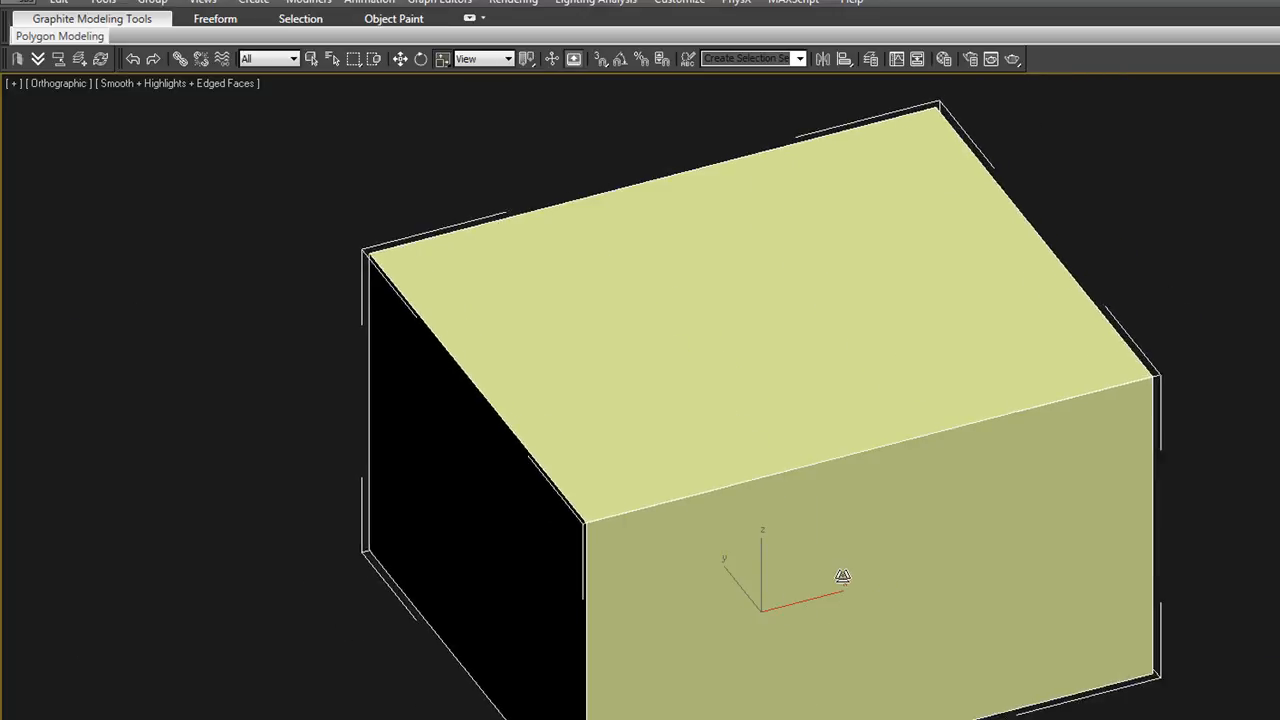
Switch the scale tool back to uniform scaling for the box
left_click_drag(444, 60, 446, 100)
left_click_drag(791, 640, 784, 614)
left_click_drag(785, 554, 785, 533)
key("x")
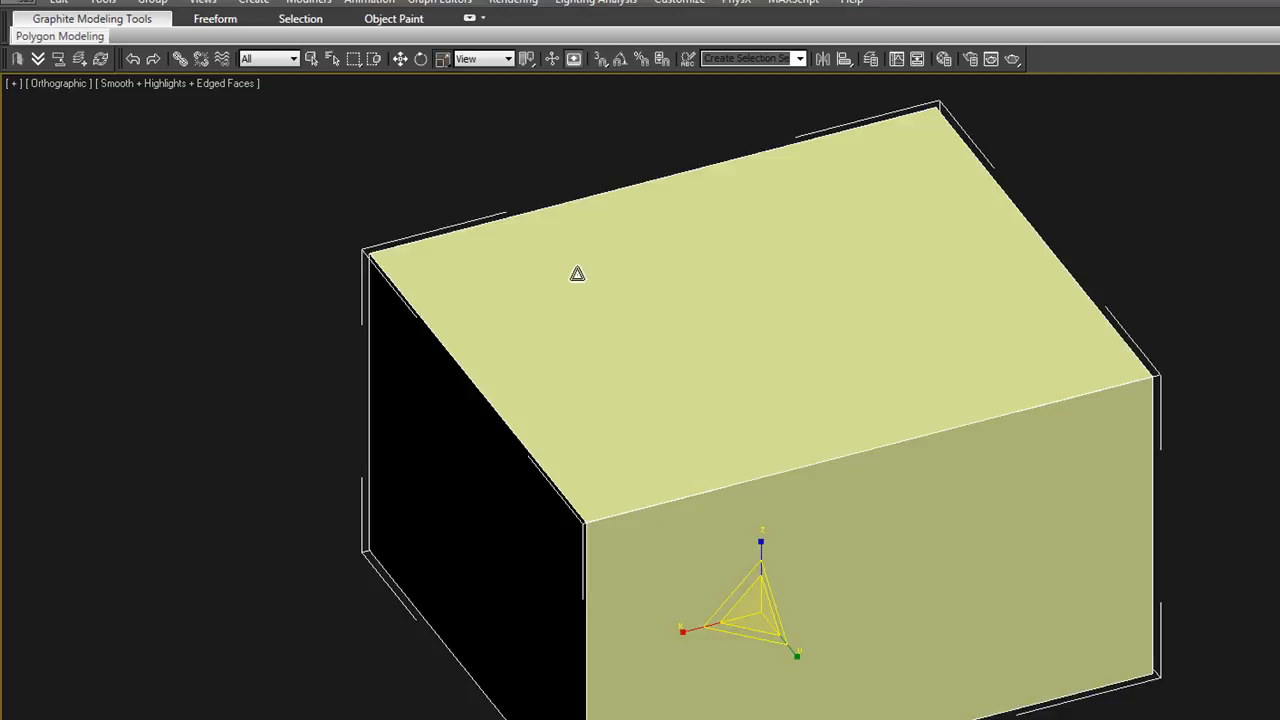
Rotate the box freehand about its Z, X and Y axes with the Rotate tool
left_click(420, 60)
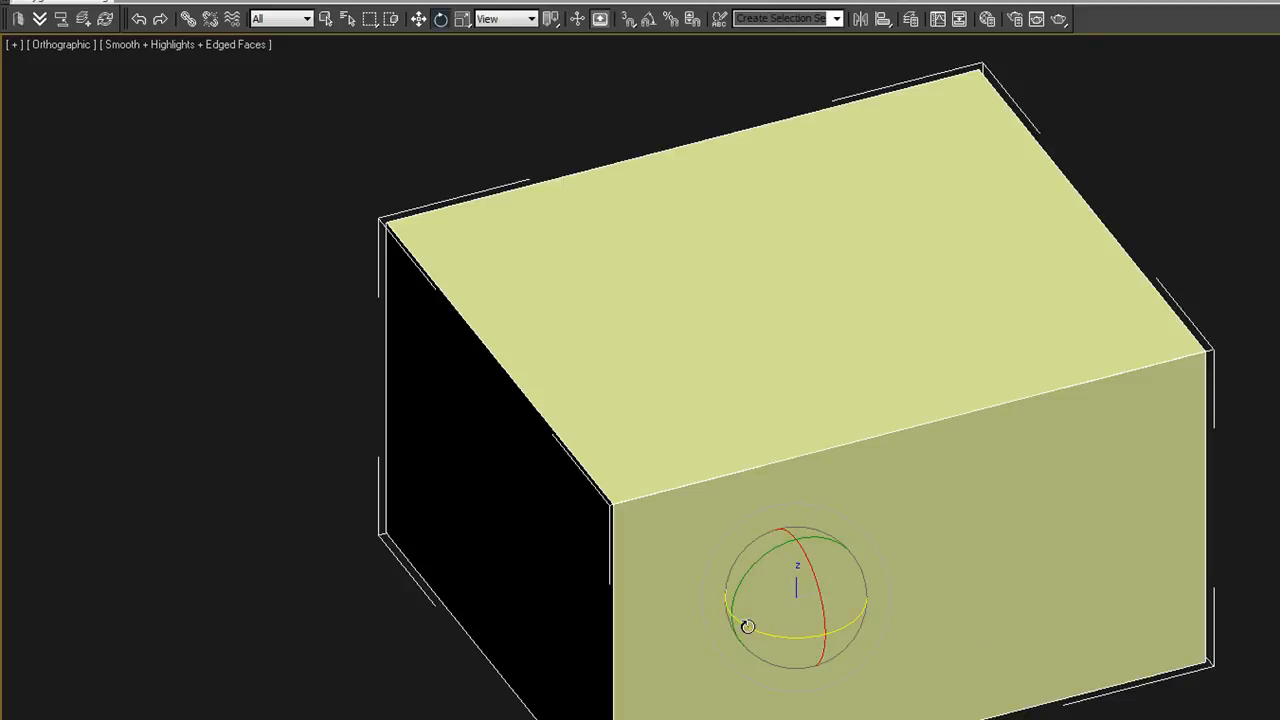
left_click_drag(747, 626, 779, 584)
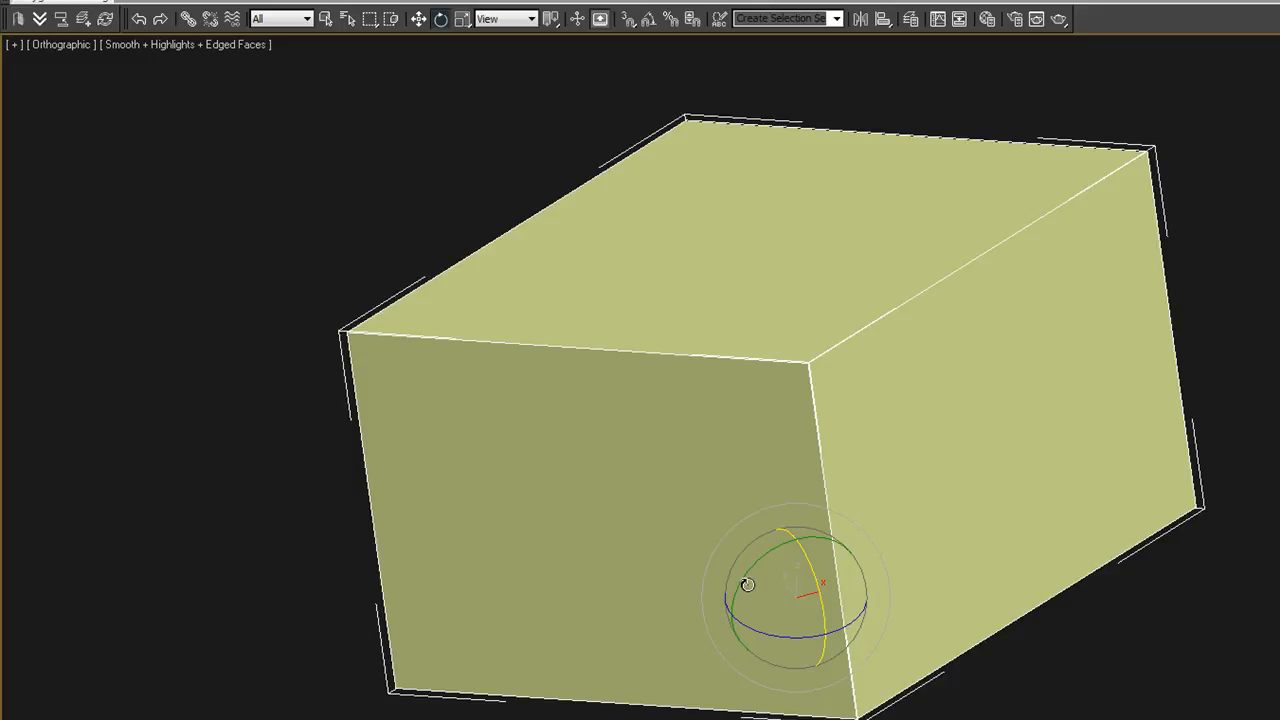
left_click_drag(739, 596, 766, 585)
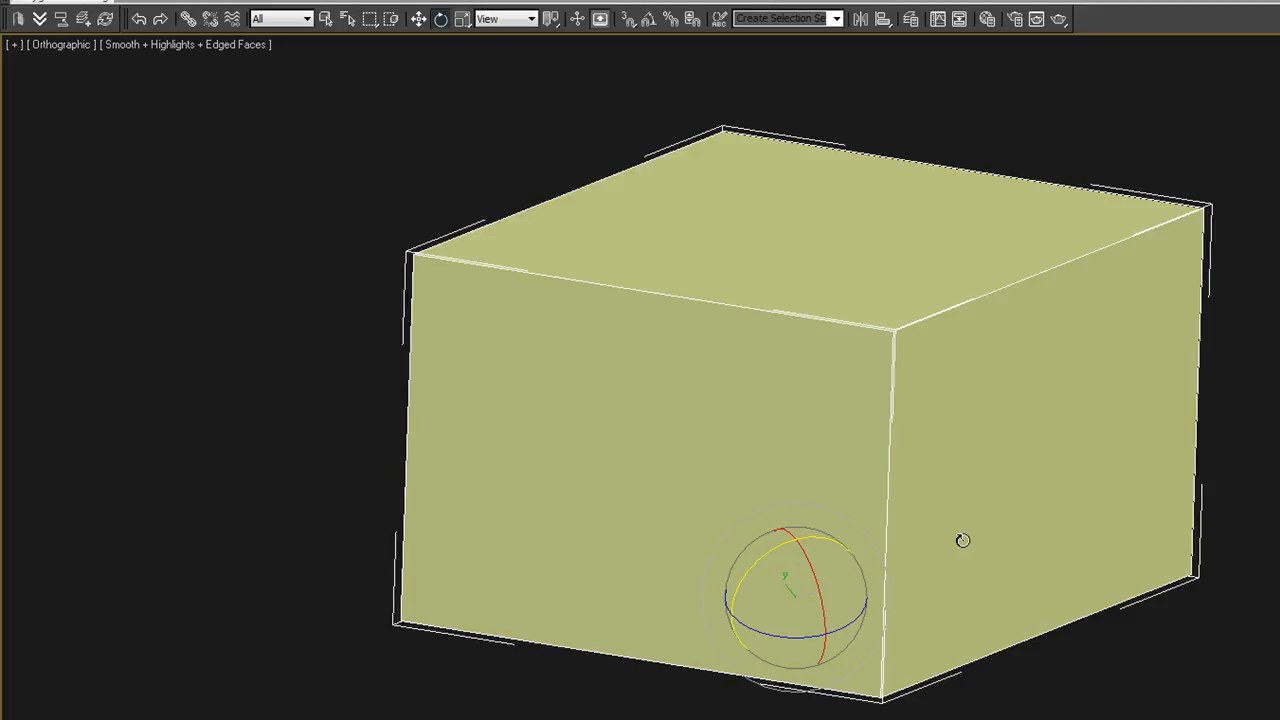
Undo the three freehand rotations of the box
key("ctrl+z")
key("ctrl+z")
key("ctrl+z")
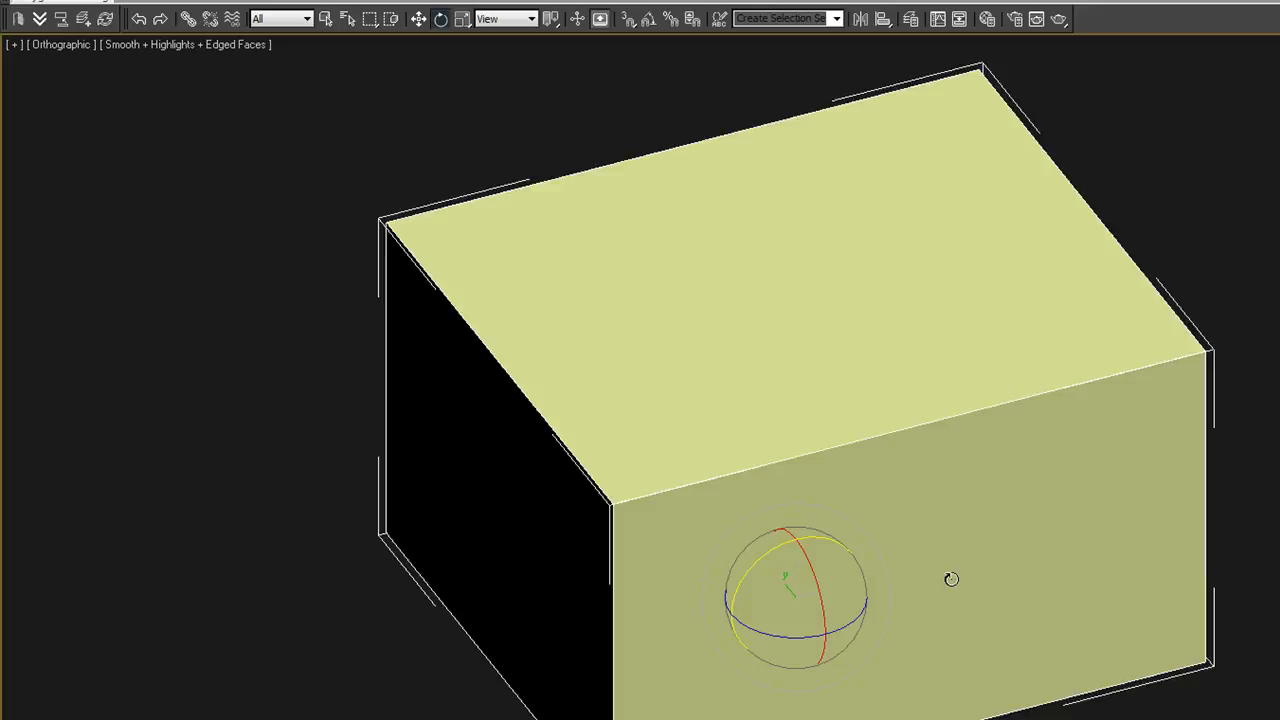
scroll(951, 580, "down", 6)
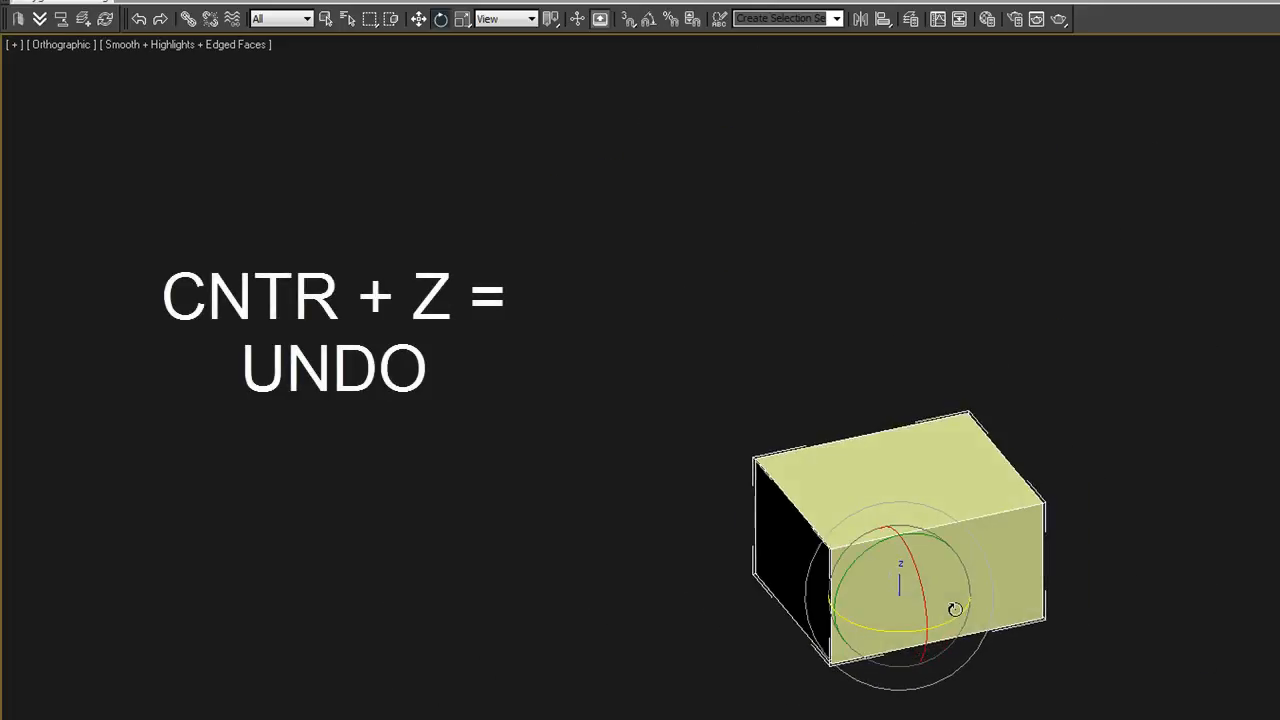
Try a freehand rotation of the box about its X axis in the top view and undo it
left_click(1062, 549)
left_click(988, 557)
key("t")
key("z")
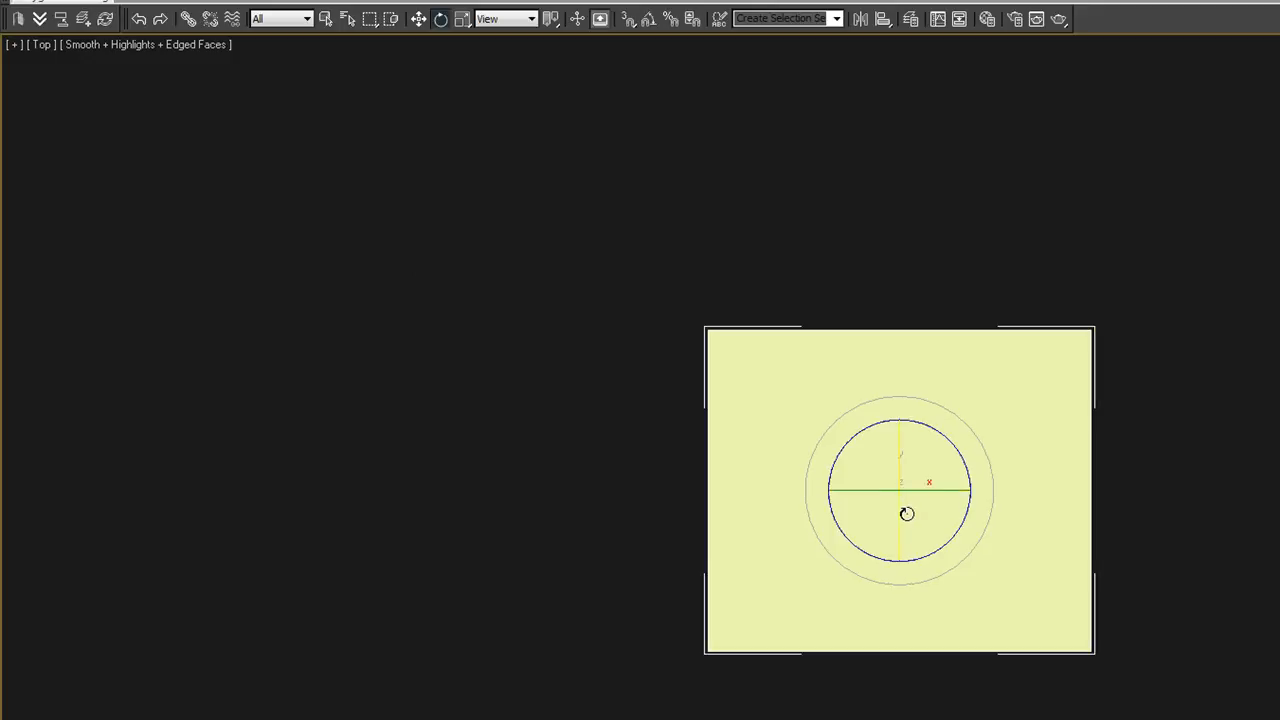
left_click_drag(902, 516, 900, 680)
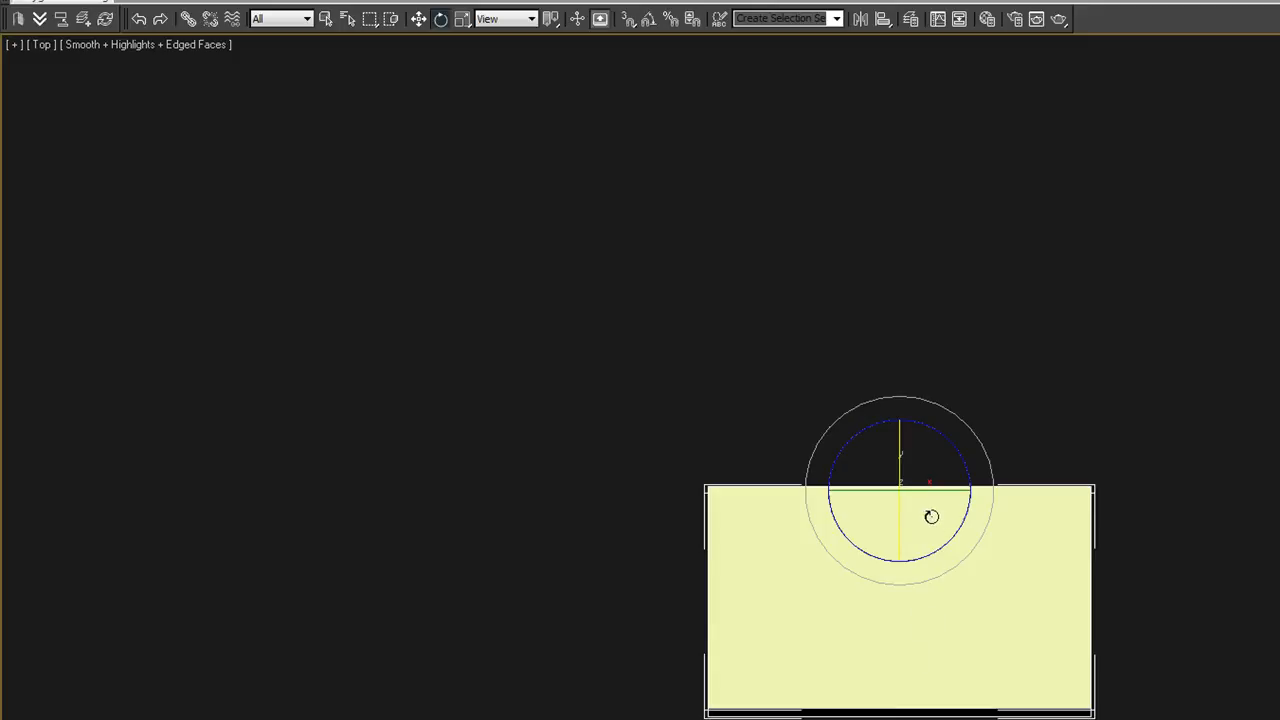
key("ctrl+z")
Set the box's absolute world rotation about X to 90 degrees using Rotate Transform Type-In
middle_click_drag(956, 620, 992, 566, "alt")
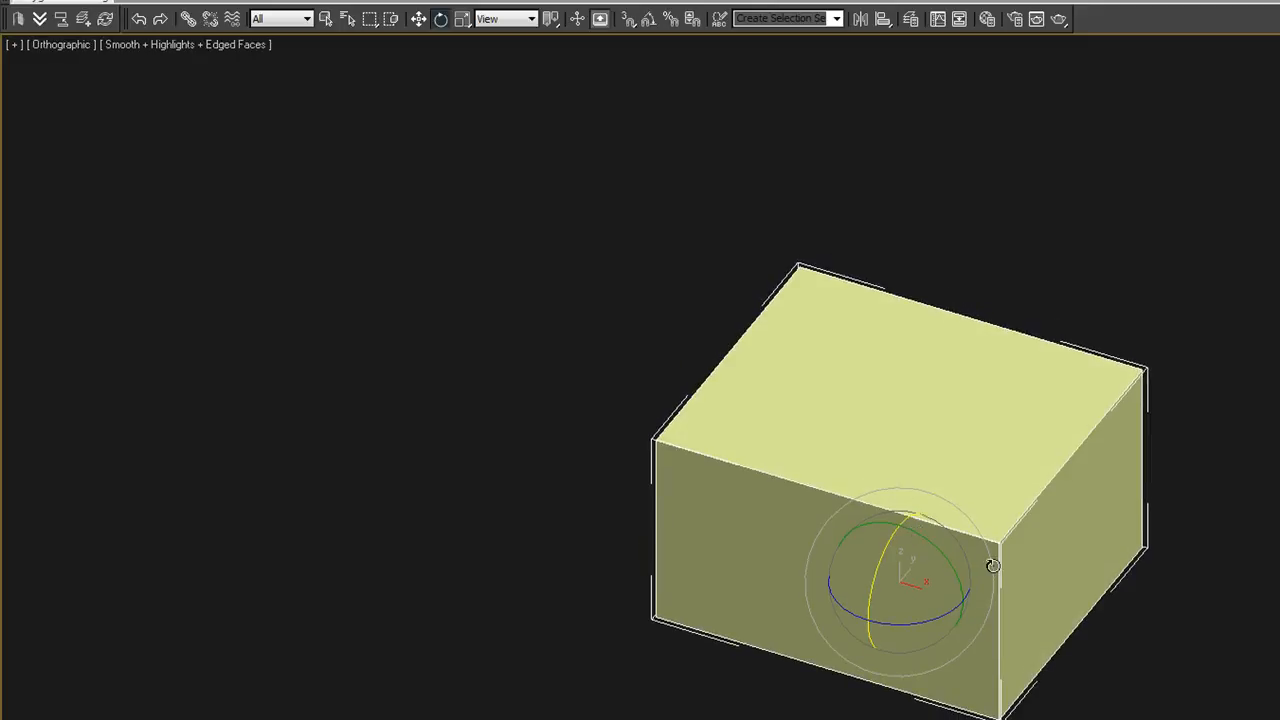
right_click(993, 563)
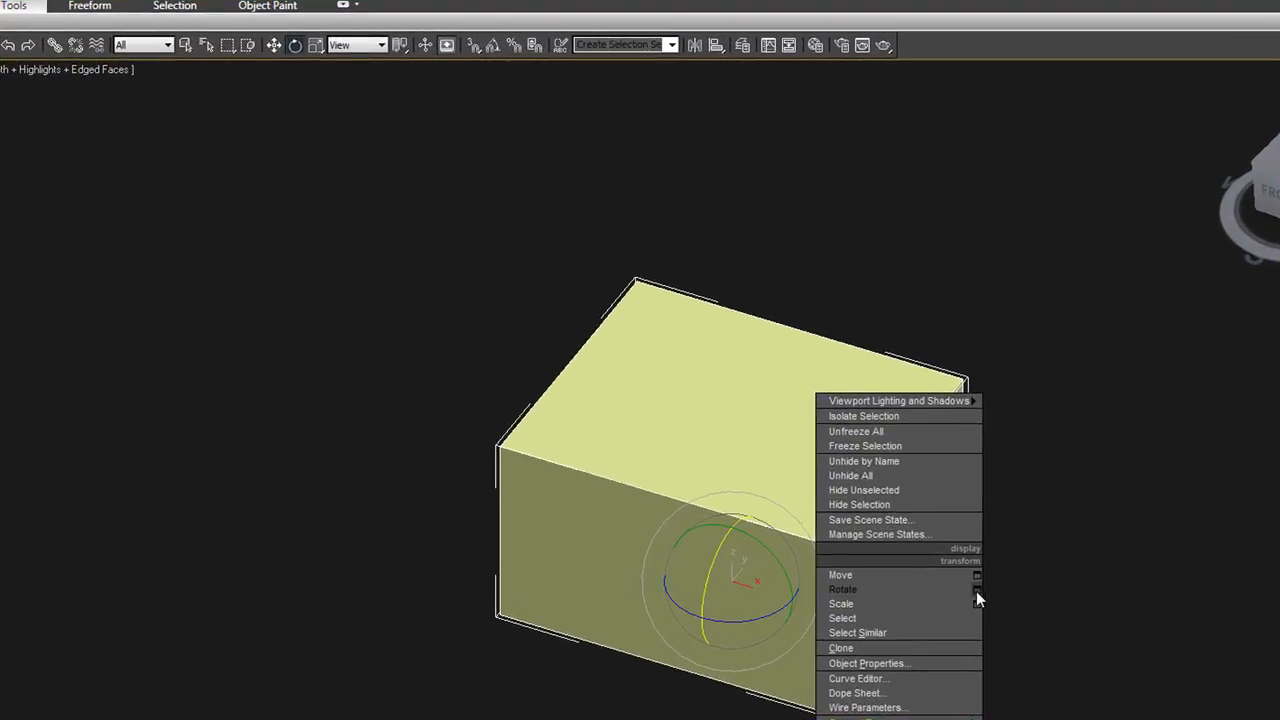
left_click(954, 572)
left_click_drag(940, 535, 1116, 542)
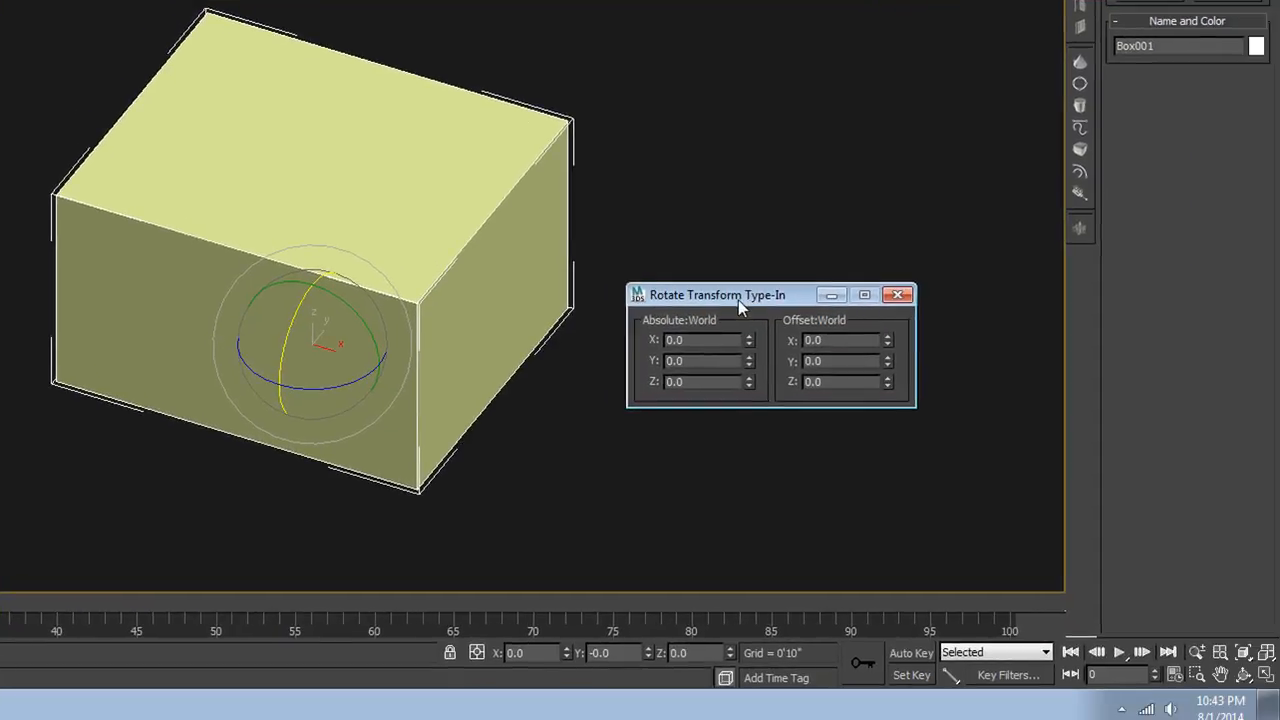
left_click(688, 340)
type("0")
key("Return")
Set the box's absolute world rotation about Z to 90 degrees and close the rotation dialog
left_click(670, 380)
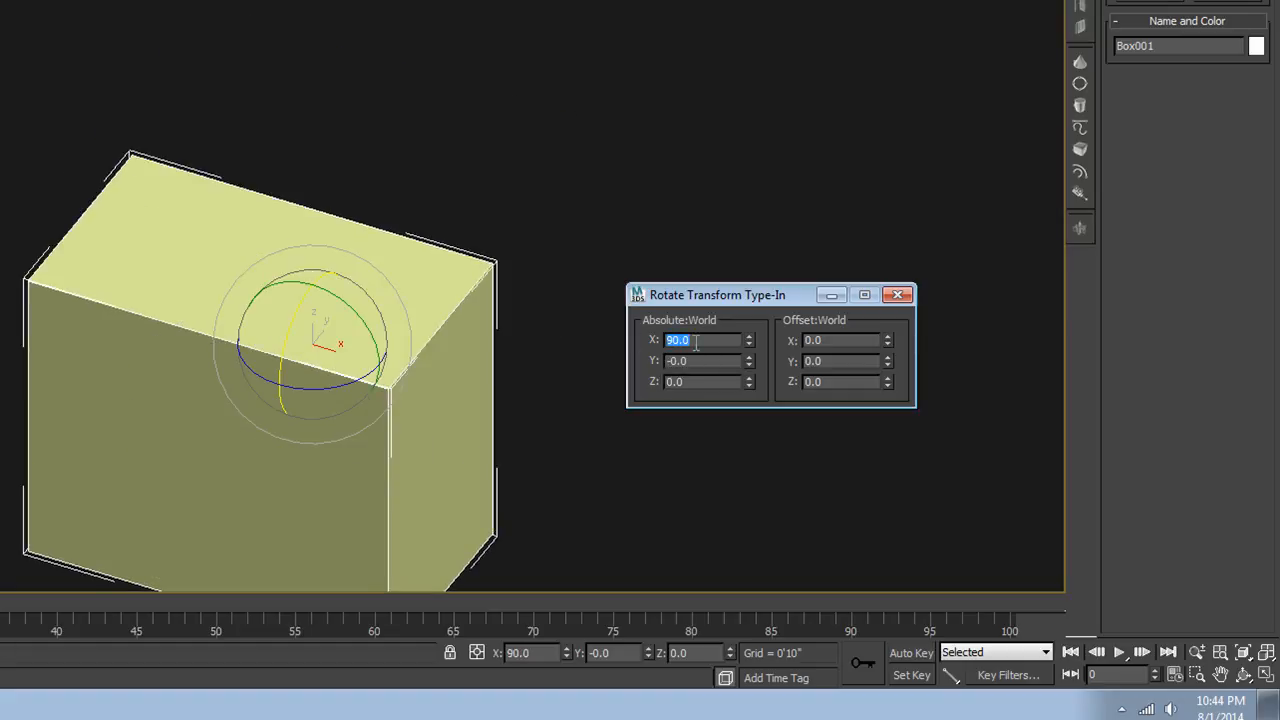
type("90")
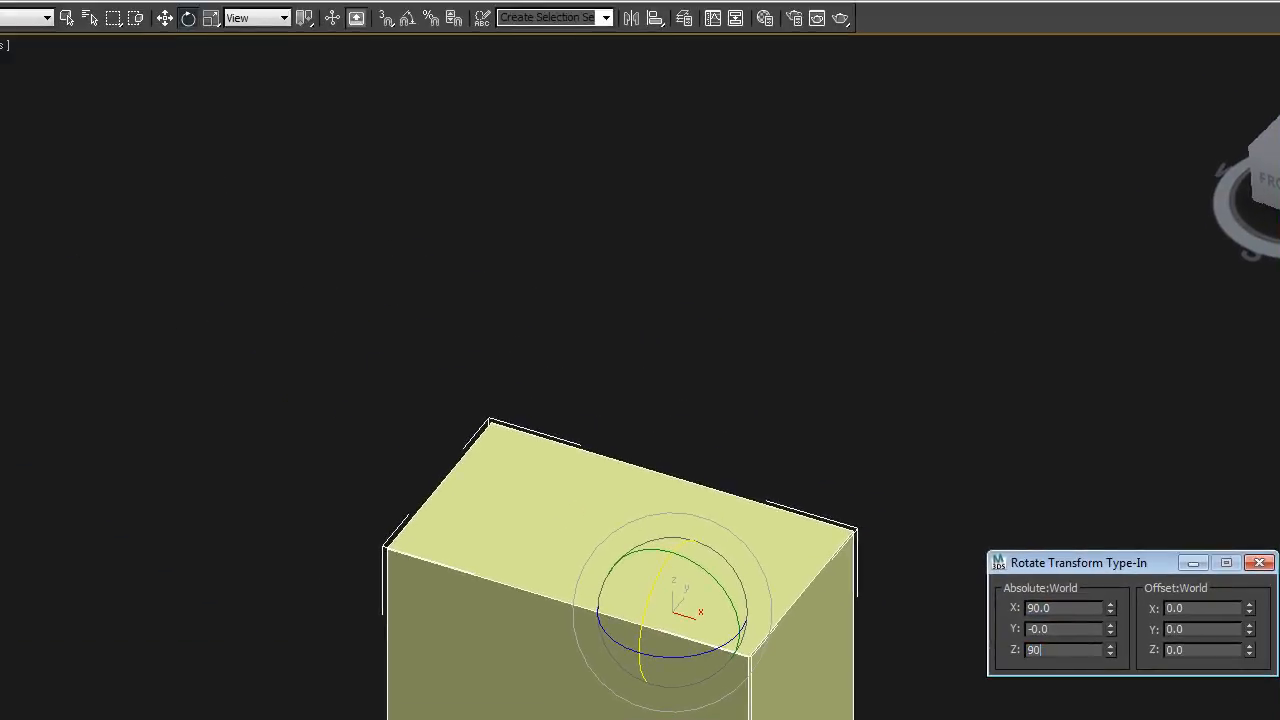
key("Return")
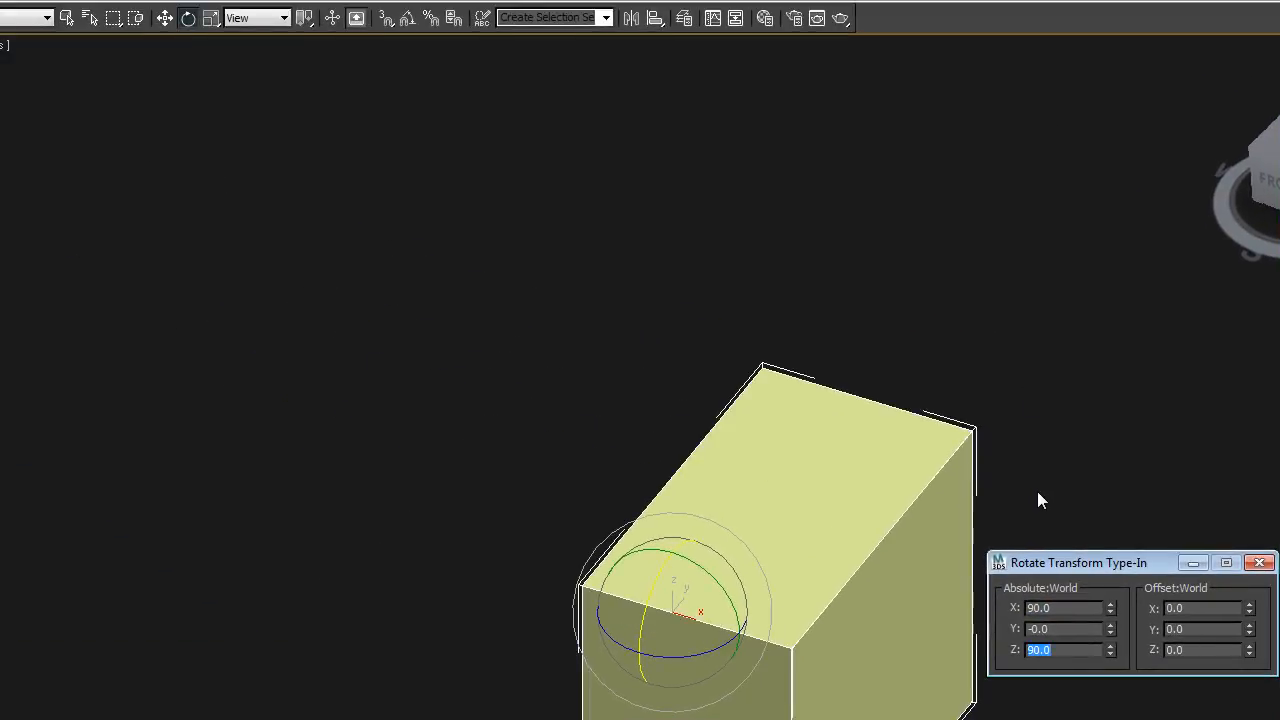
left_click(1009, 505)
middle_click_drag(940, 598, 903, 591)
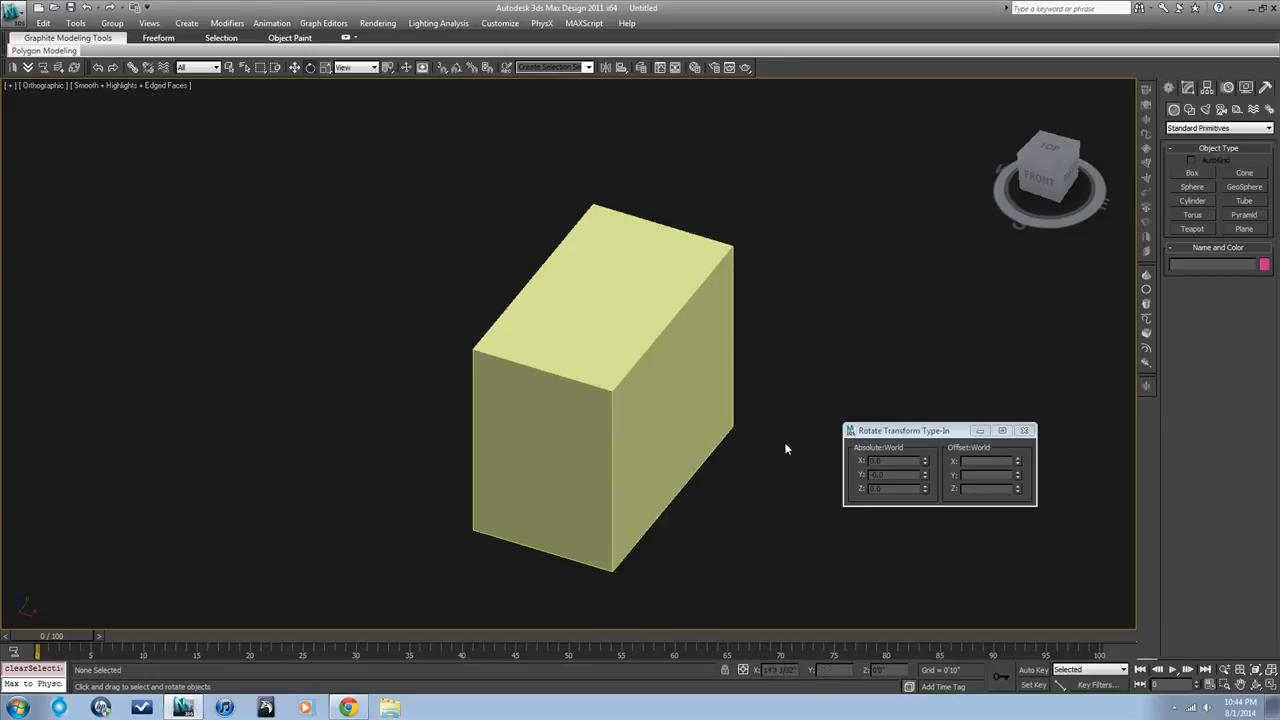
left_click(704, 412)
left_click(1024, 431)
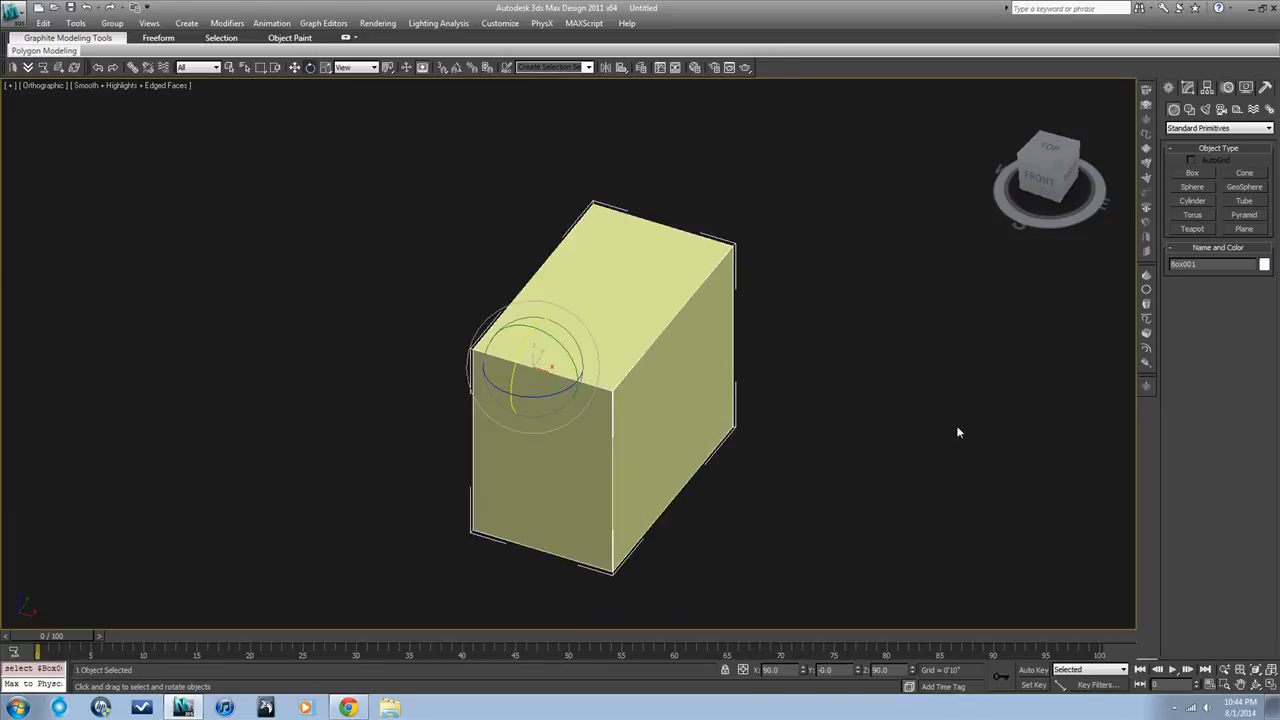
Try moving the box to an absolute X position of 12'1 11/32" with Move Transform Type-In and undo the move
right_click(705, 400)
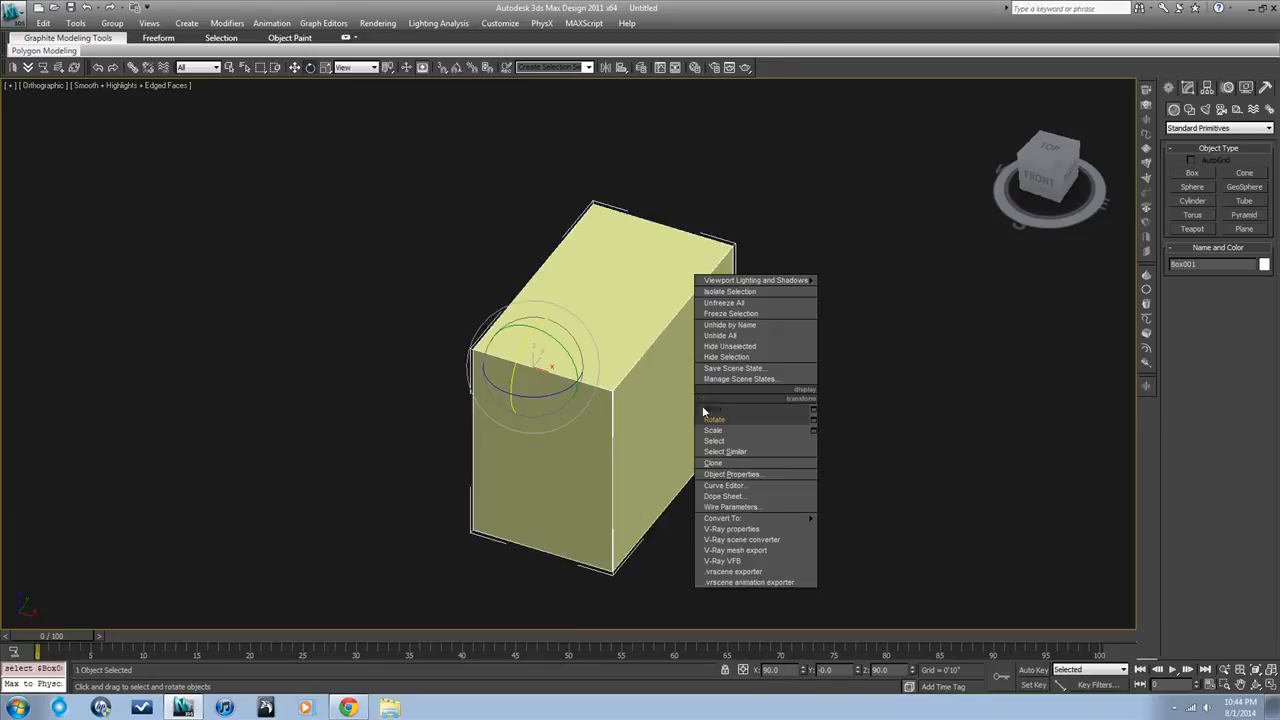
left_click(812, 410)
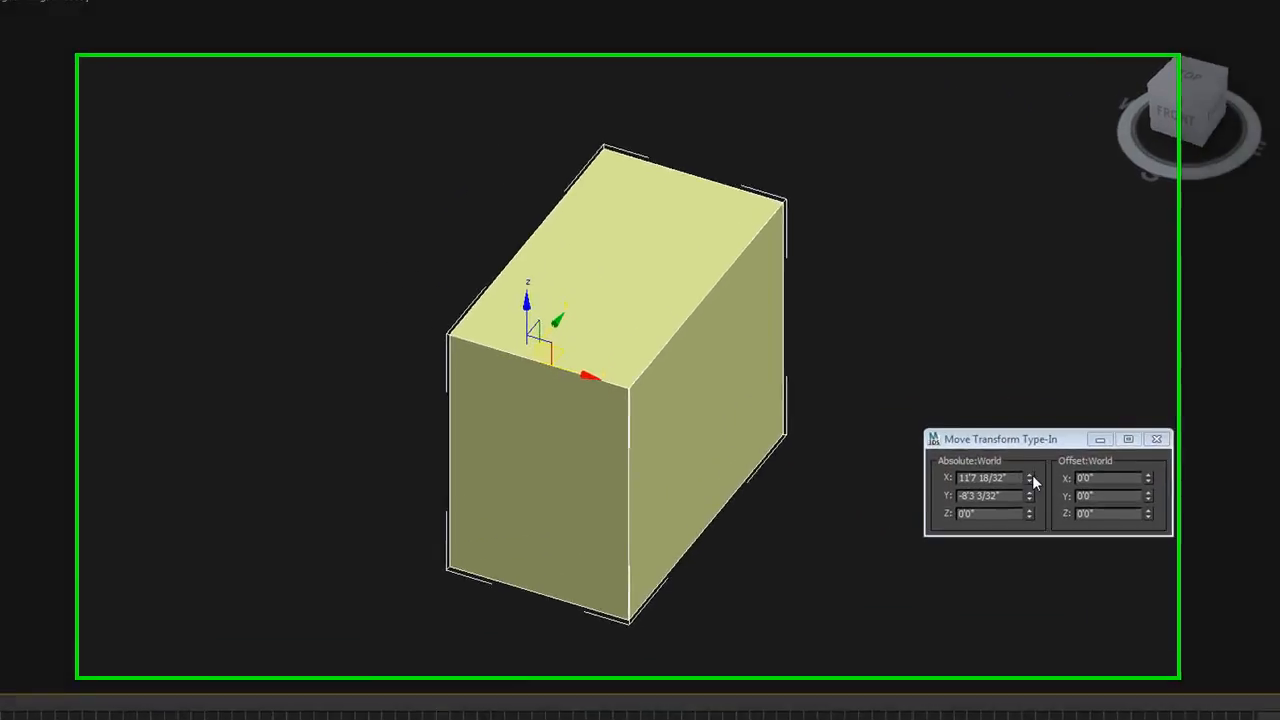
left_click_drag(1112, 485, 1027, 412)
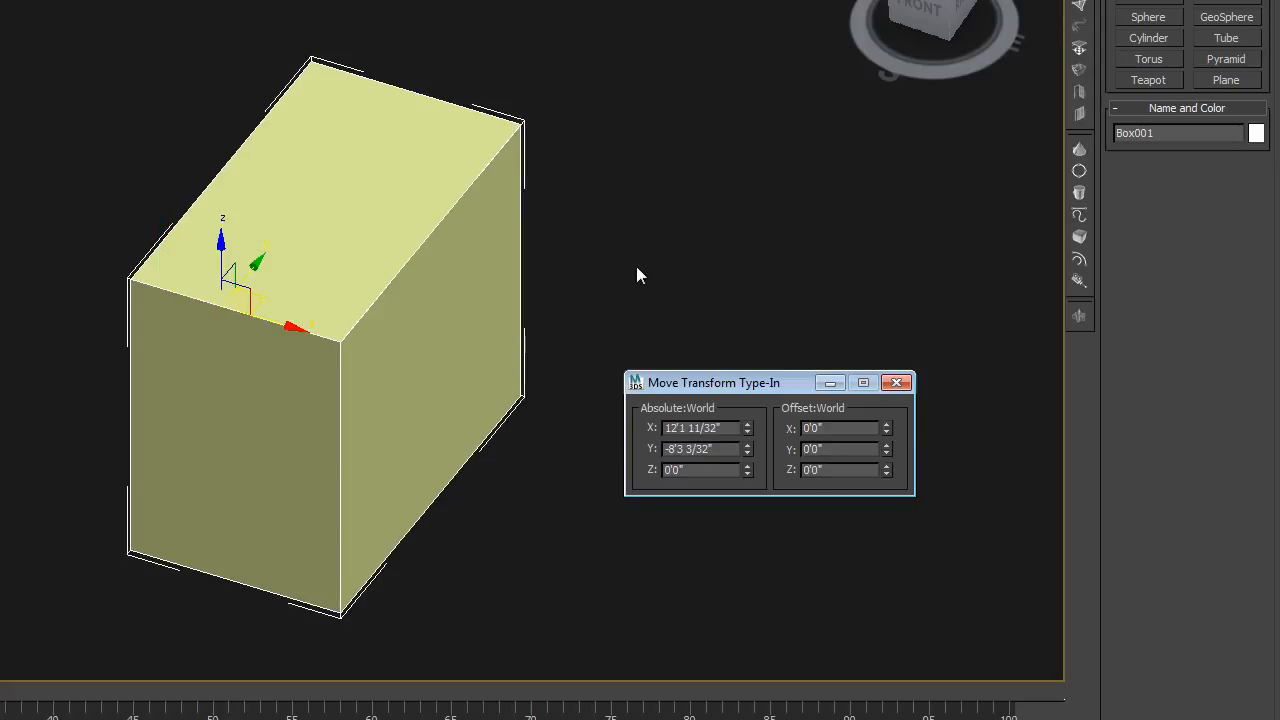
key("ctrl+z")
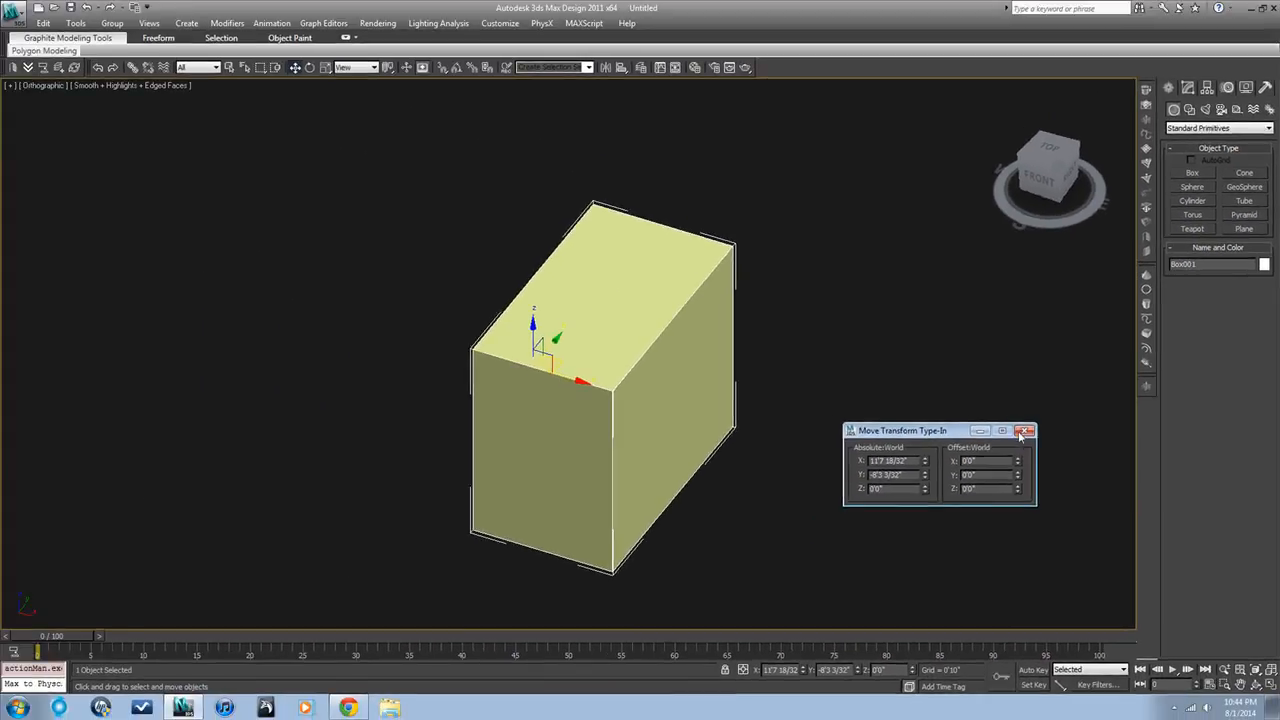
left_click(896, 383)
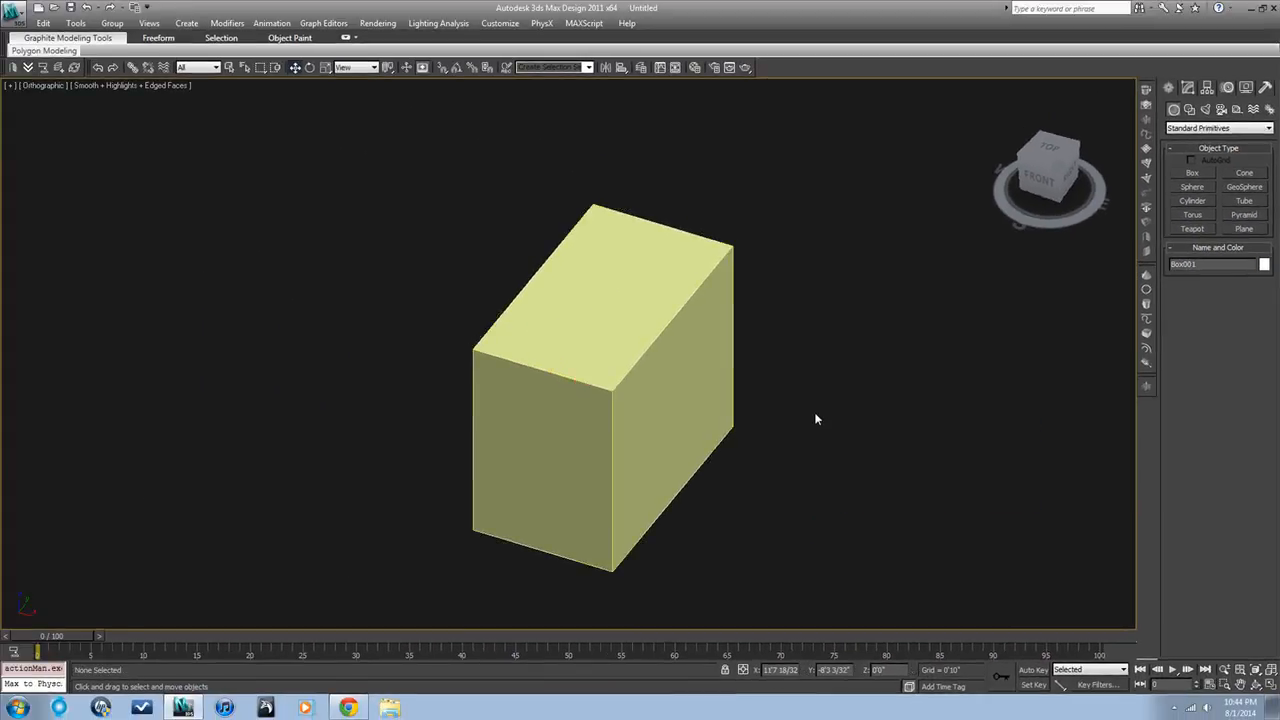
Try a uniform offset scale of the box with Scale Transform Type-In and undo it
right_click(680, 403)
left_click(796, 436)
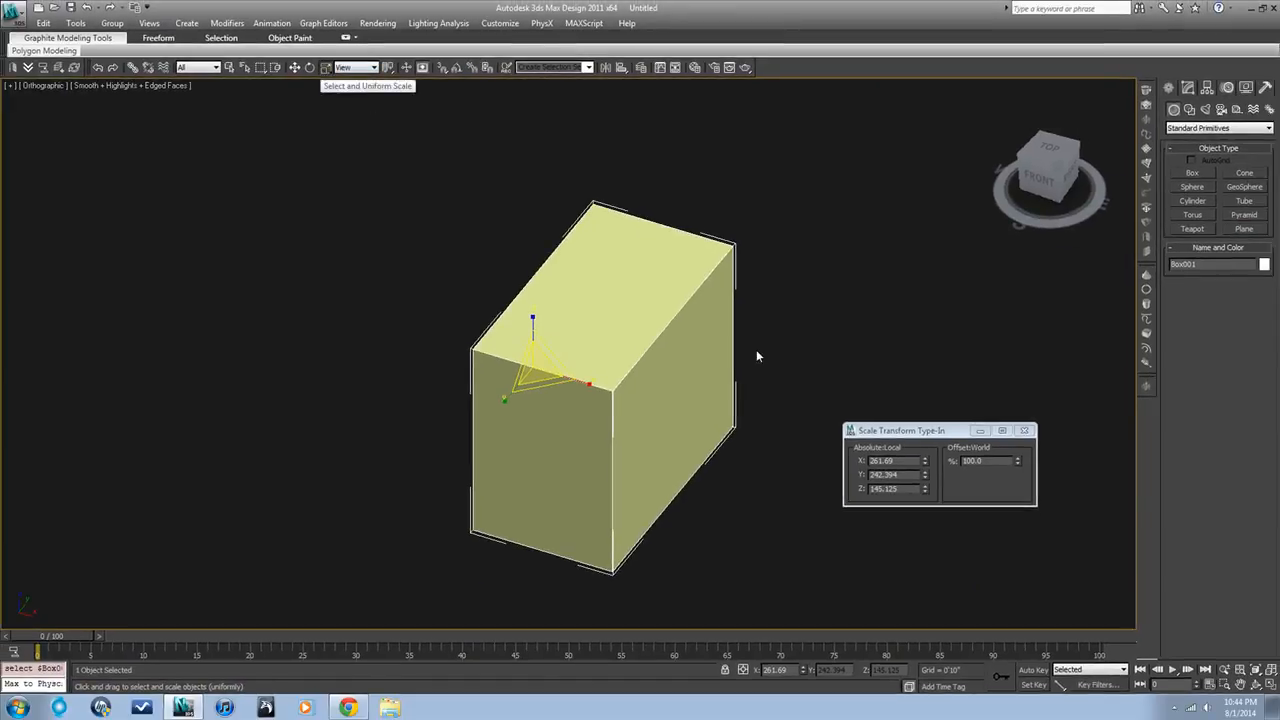
left_click_drag(1017, 460, 988, 354)
key("ctrl+z")
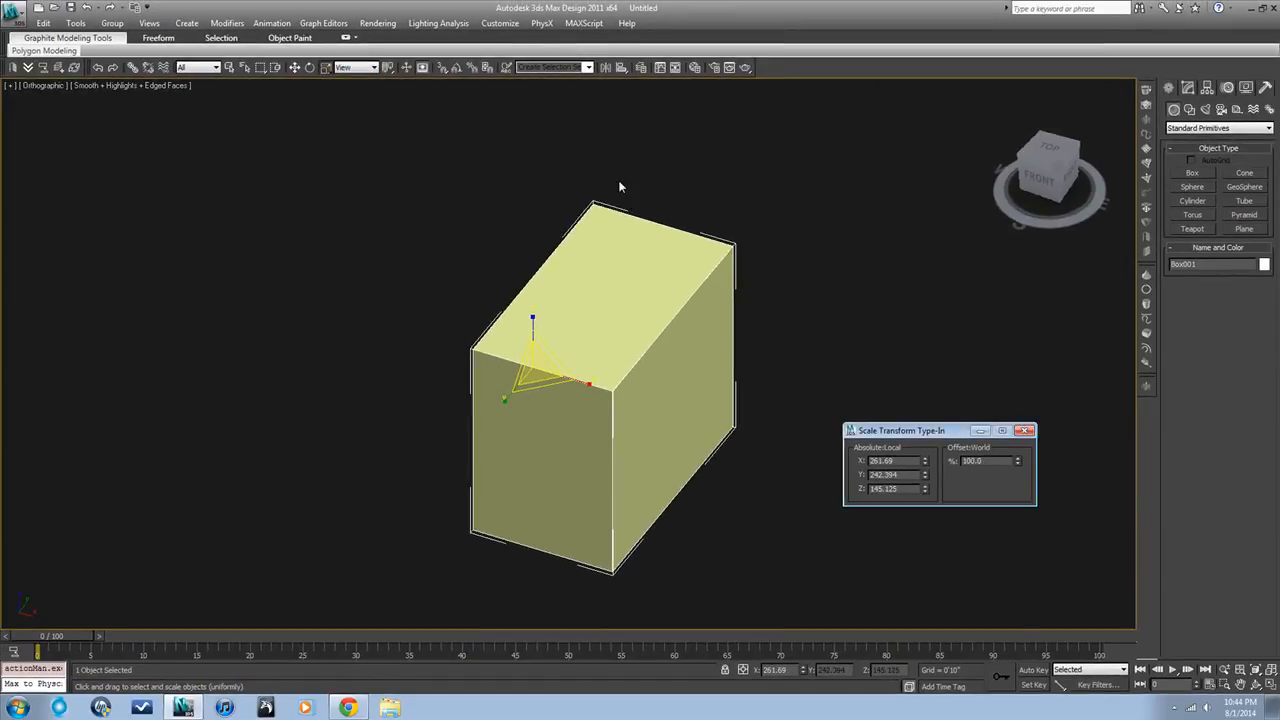
Try a non-uniform offset scale of the box along single axes, undo it, and close the scale dialog
left_click_drag(322, 70, 327, 94)
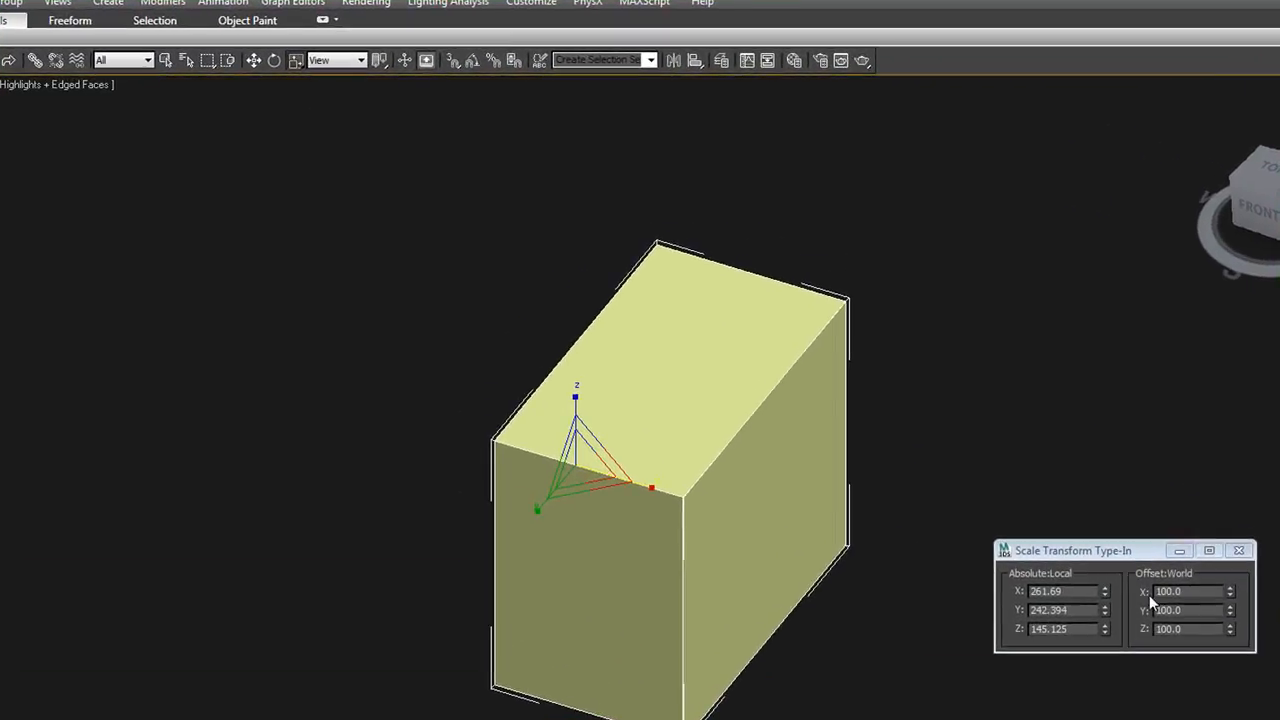
left_click_drag(1236, 612, 1124, 358)
left_click_drag(939, 287, 1009, 229)
key("ctrl+z")
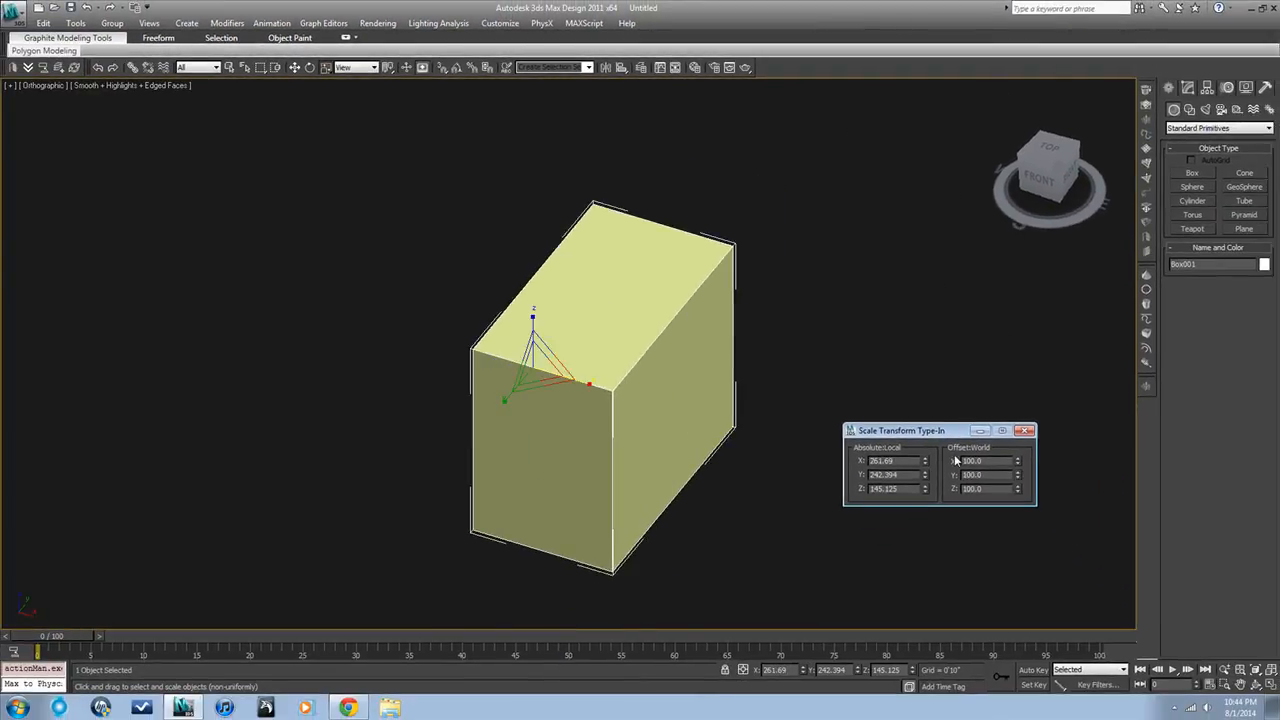
left_click(1024, 430)
left_click(850, 300)
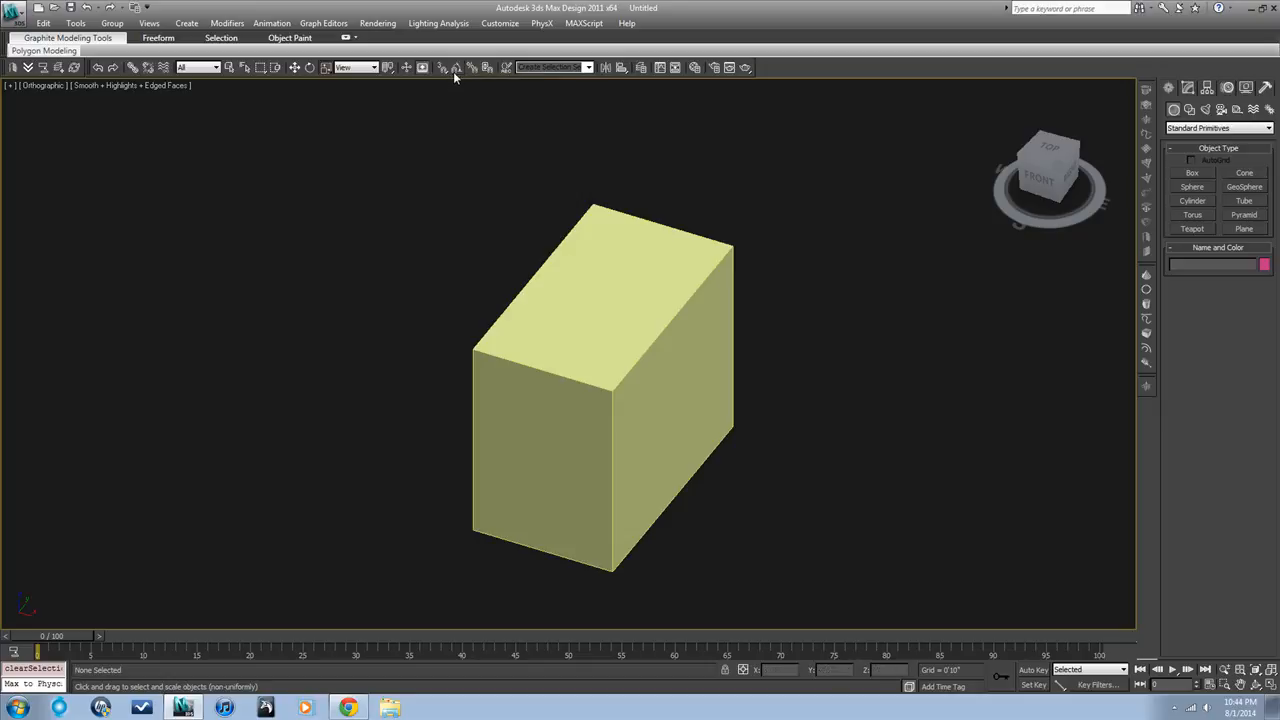
Turn on angle snap, try snapped freehand rotations of the box about its Z axis, and undo them
left_click(454, 70)
left_click(594, 329)
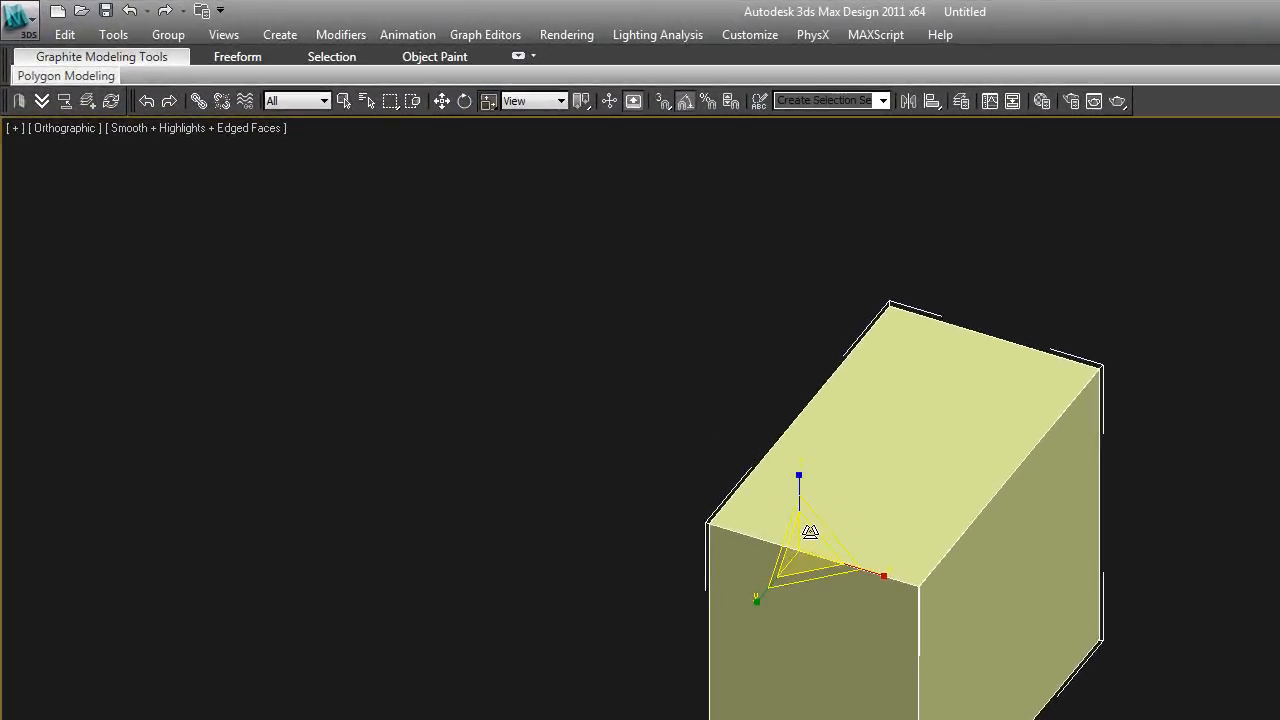
left_click(465, 101)
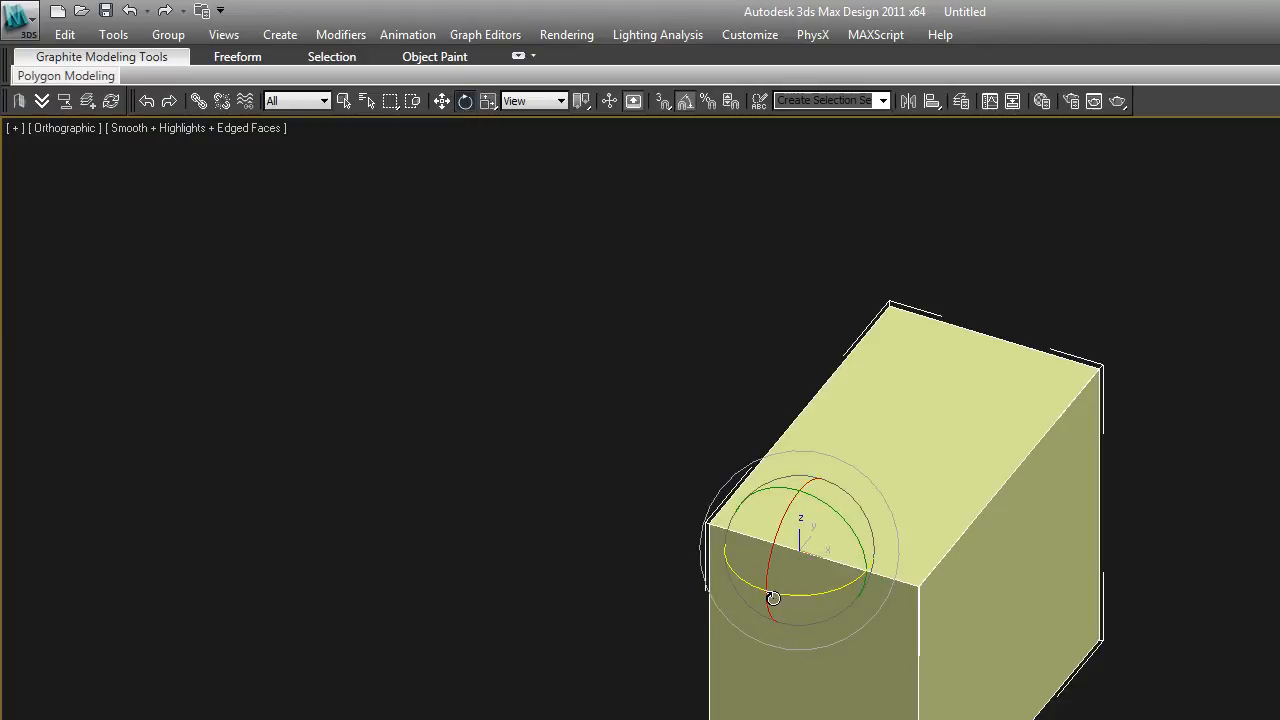
left_click_drag(771, 600, 863, 610)
left_click_drag(846, 288, 791, 242)
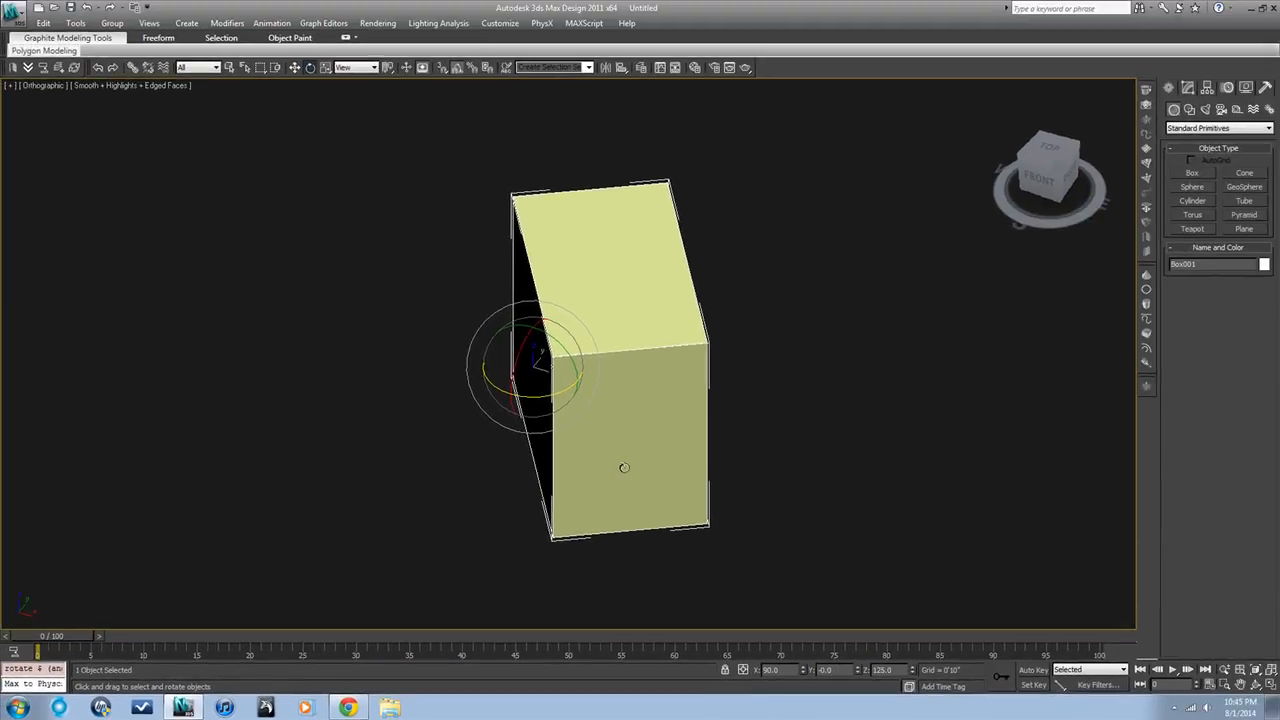
key("ctrl+z")
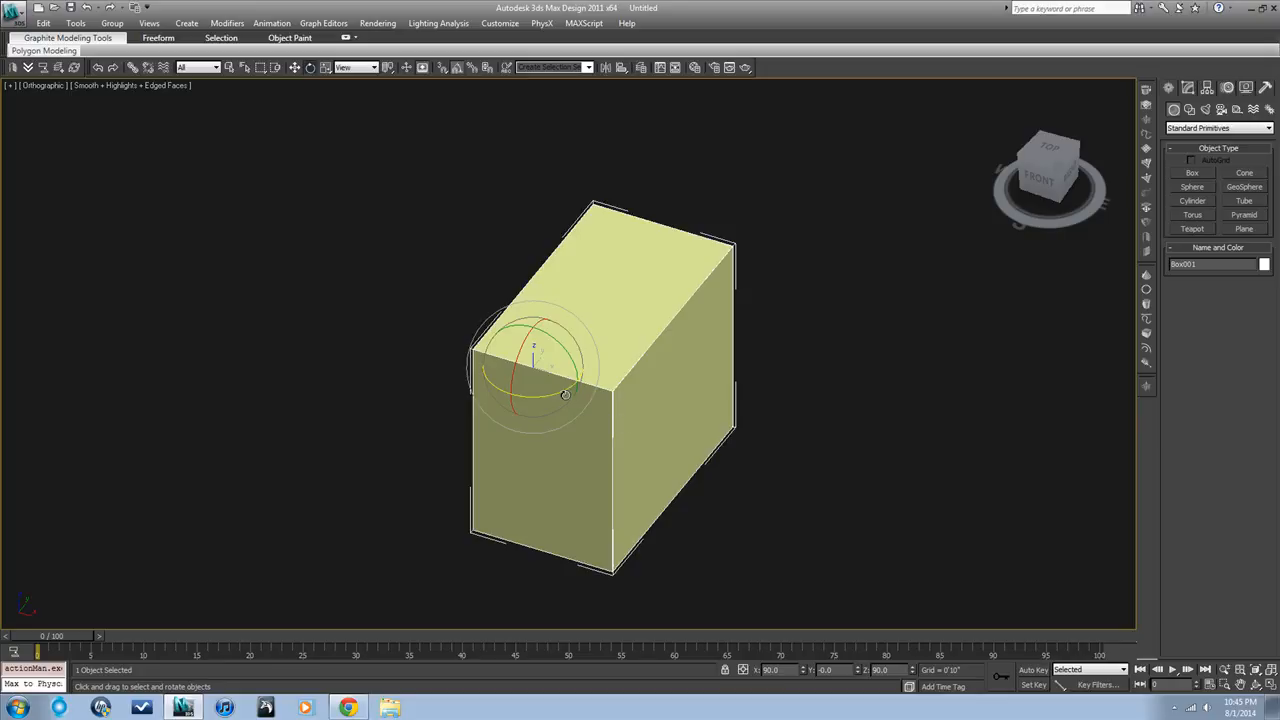
left_click_drag(562, 394, 647, 389)
key("ctrl+z")
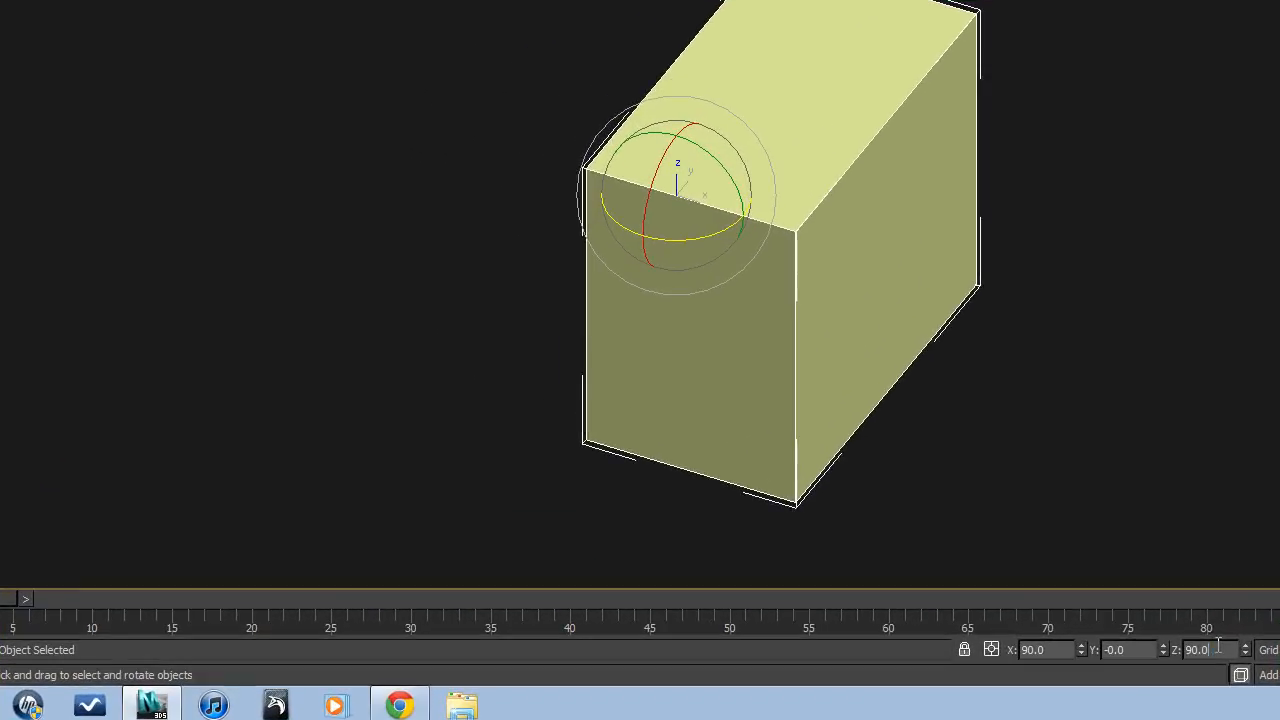
Try setting the box's Z rotation to 95 degrees in the status bar coordinates and undo it
left_click(870, 670)
type("95")
key("Return")
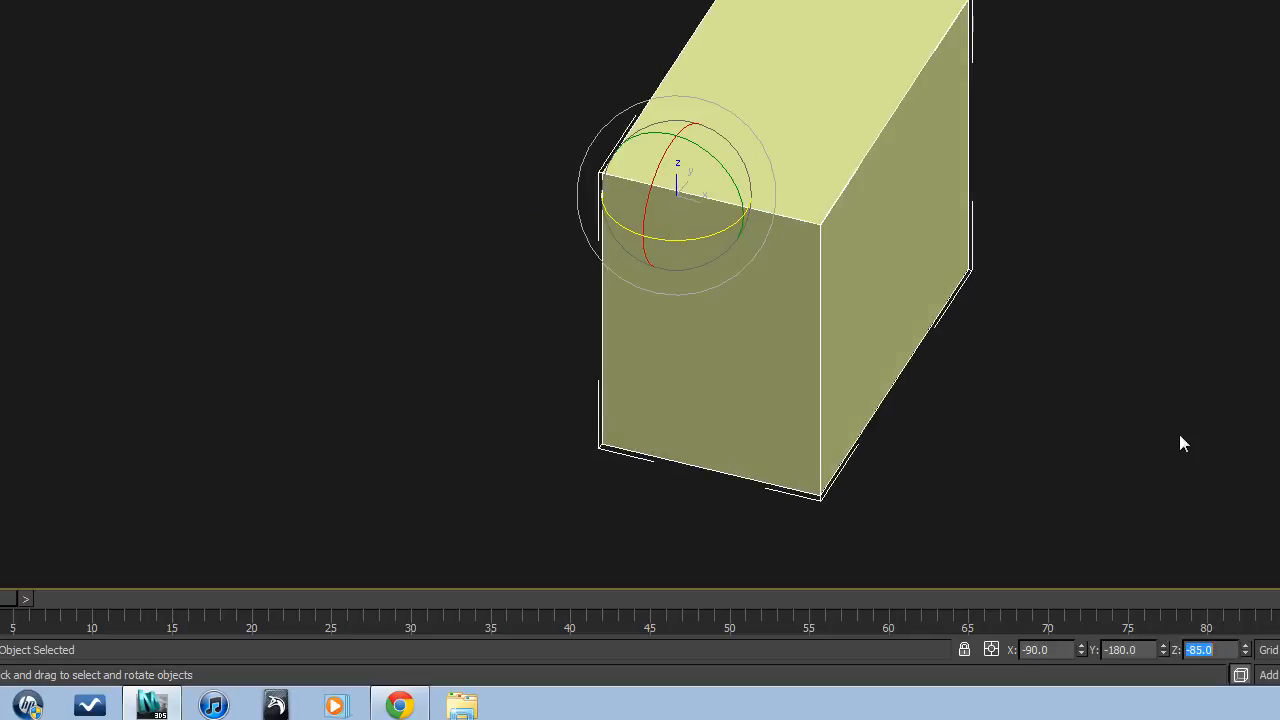
left_click(1184, 443)
key("ctrl+z")
key("ctrl+z")
Set the box's absolute world rotation to 30 degrees about Z and 0 degrees about X using Rotate Transform Type-In
right_click(863, 301)
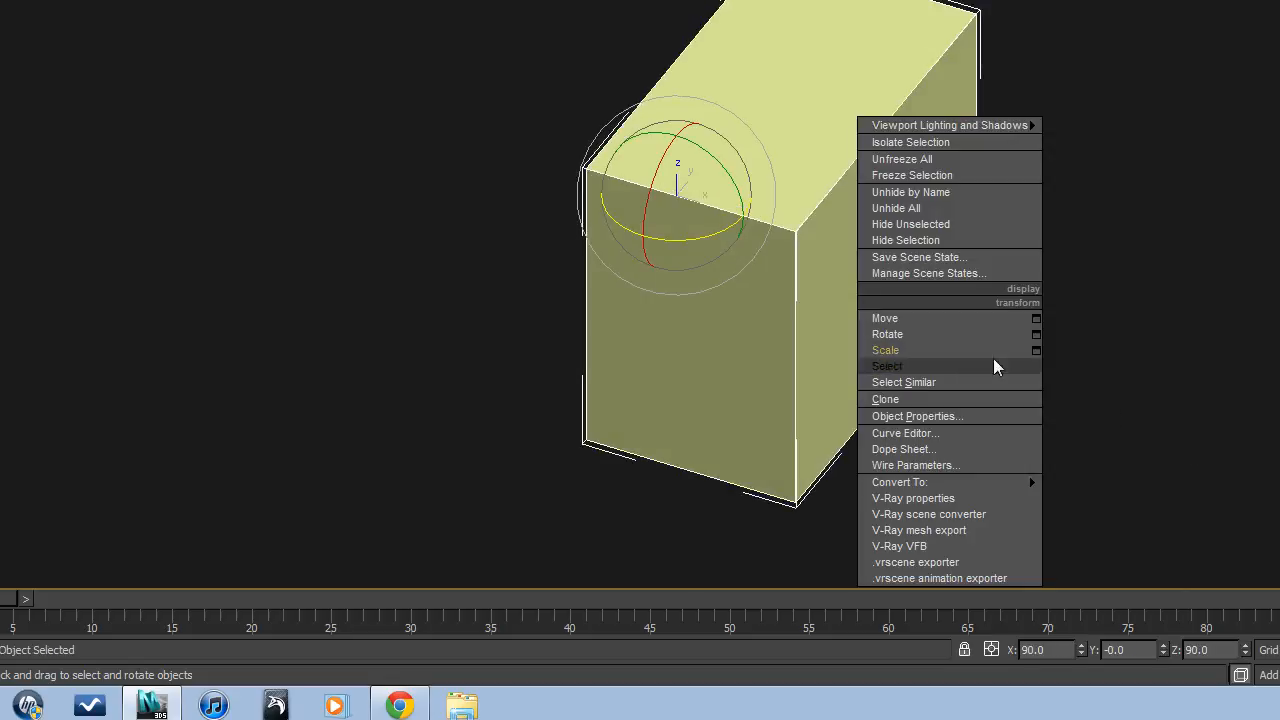
left_click(1036, 335)
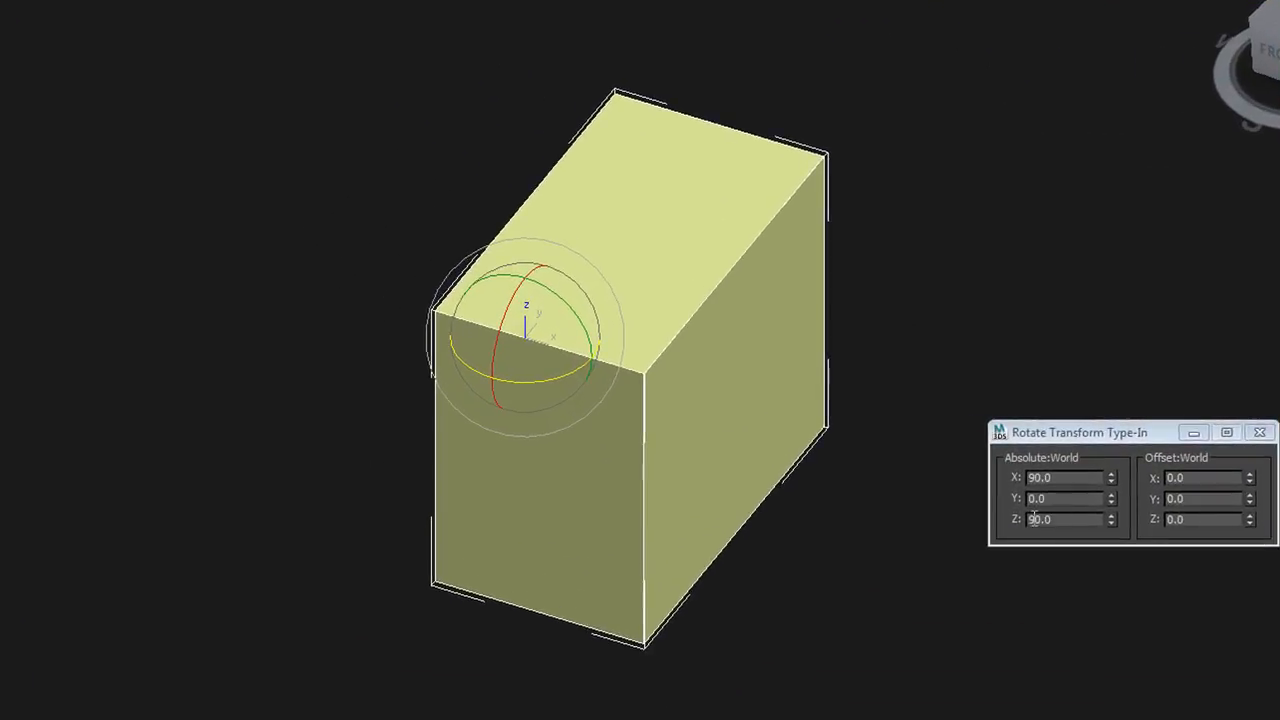
double_click(1067, 519)
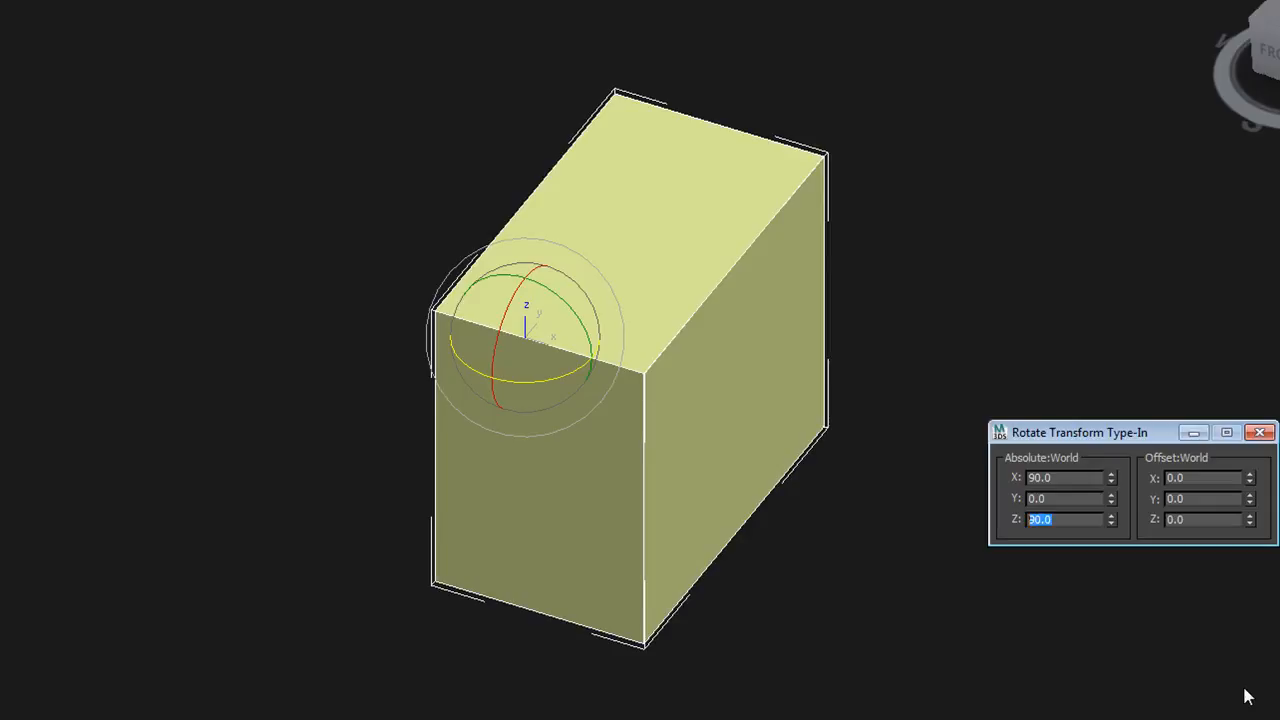
type("30")
key("Return")
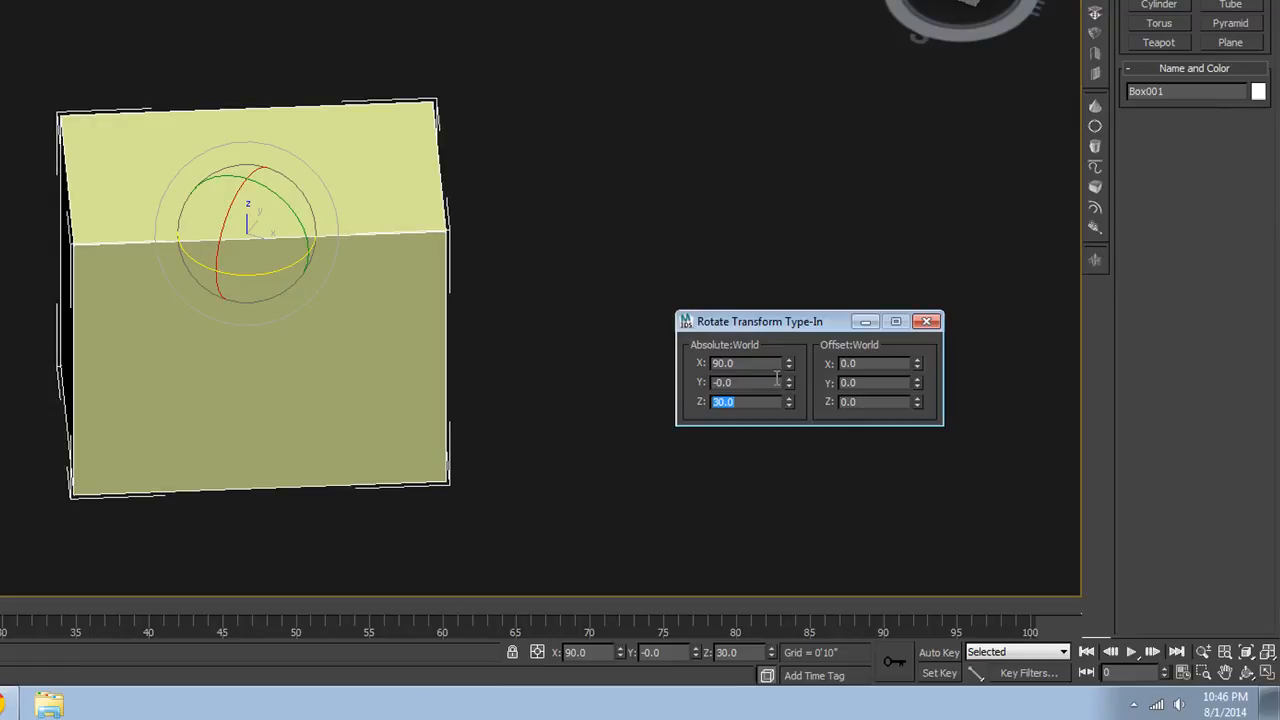
left_click_drag(755, 362, 667, 362)
type("0")
key("Return")
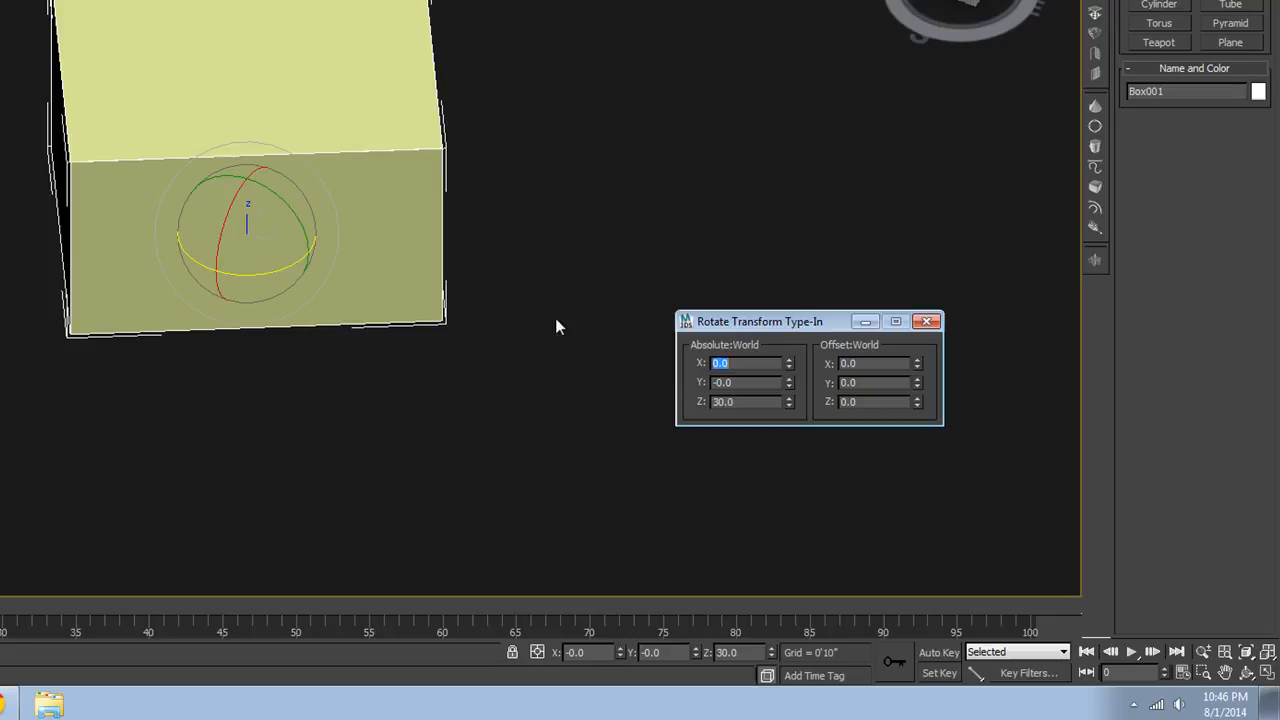
Rotate the box by a world offset of 5 degrees about Z and close the rotation dialog
left_click_drag(893, 401, 814, 404)
type("5")
key("Return")
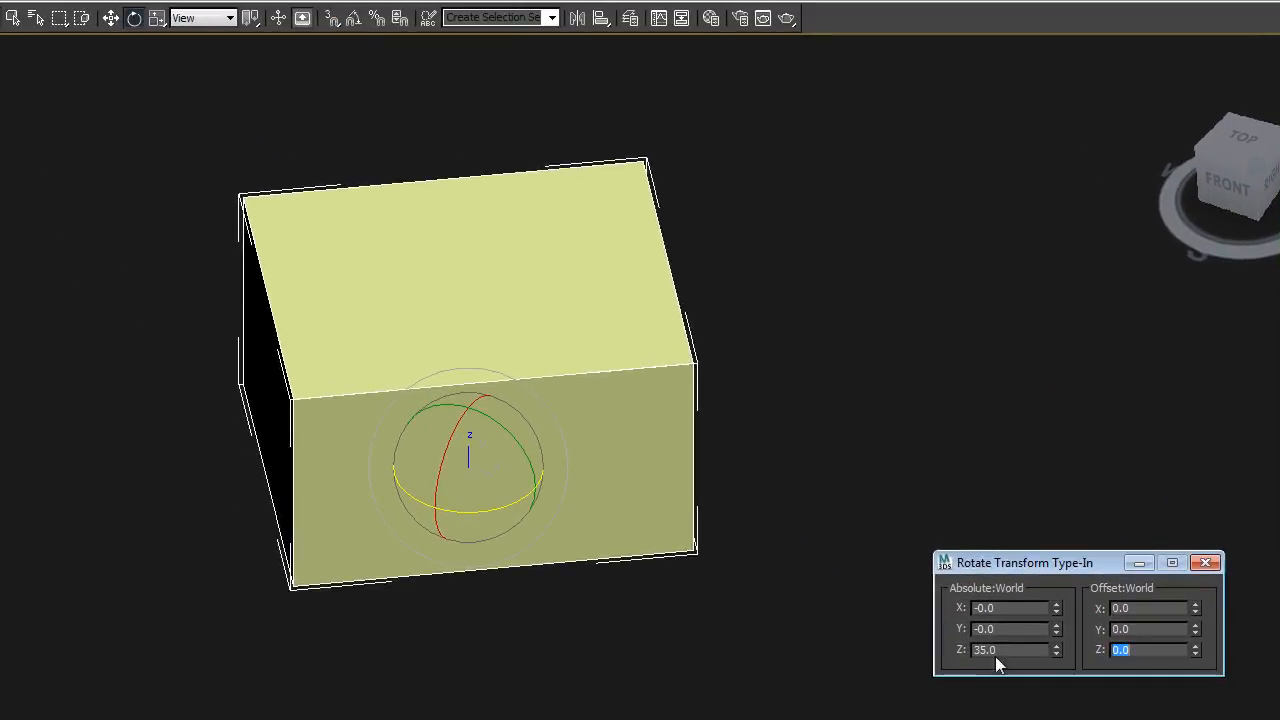
left_click_drag(995, 652, 972, 642)
left_click(1214, 563)
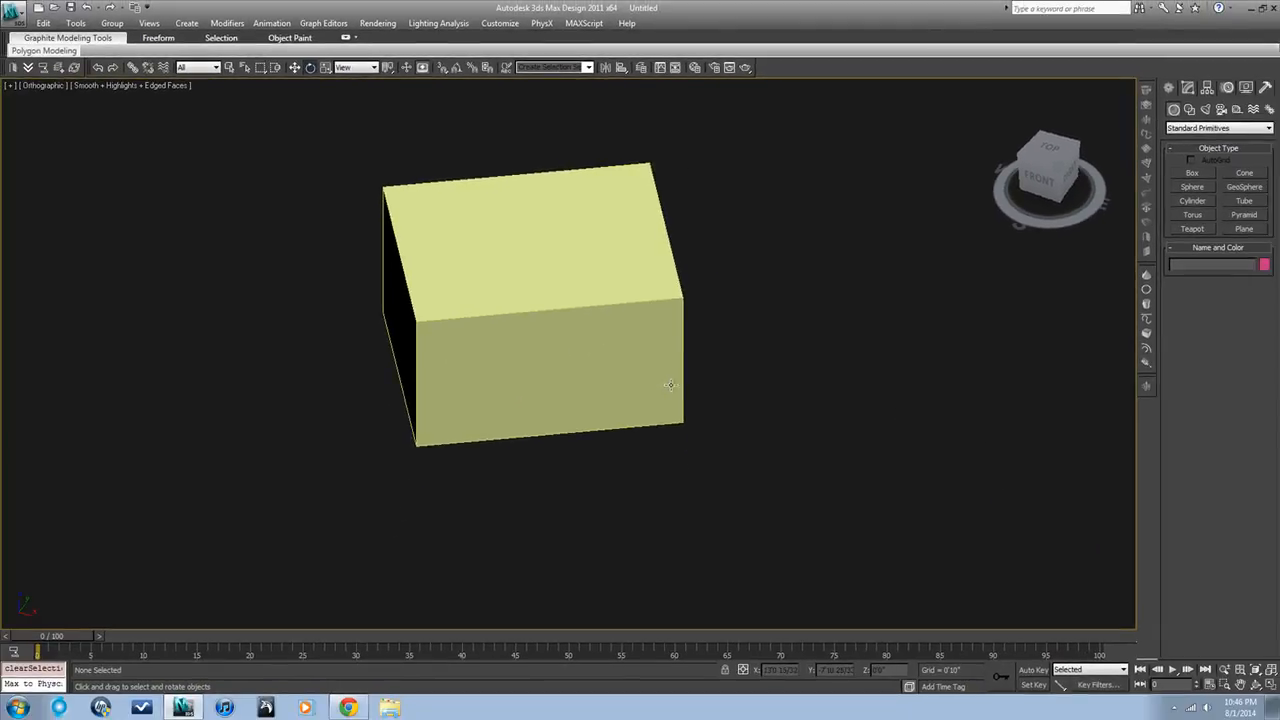
Move the box freehand using the Move gizmo's axes and planes, undo the last move, and deselect the box
scroll(700, 388, "down", 5)
mouse_move(700, 391)
middle_mouse_down()
mouse_move(728, 423)
mouse_move(695, 408)
middle_mouse_up()
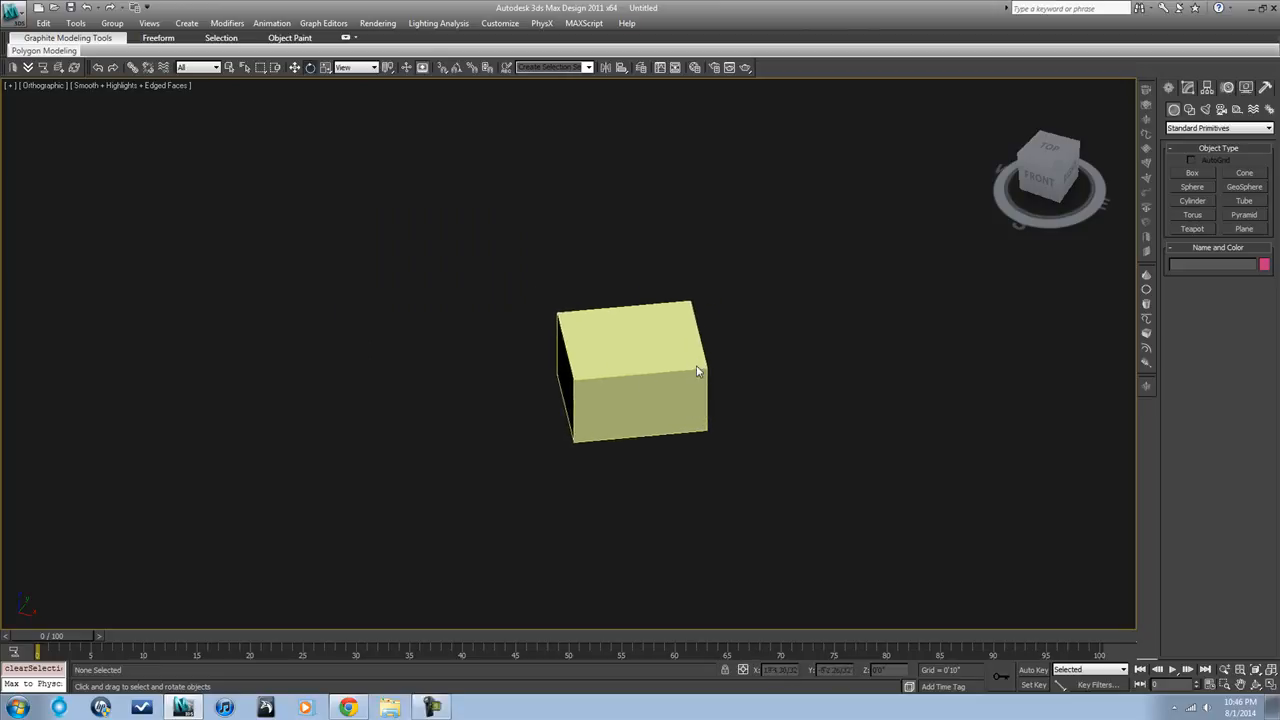
left_click(295, 67)
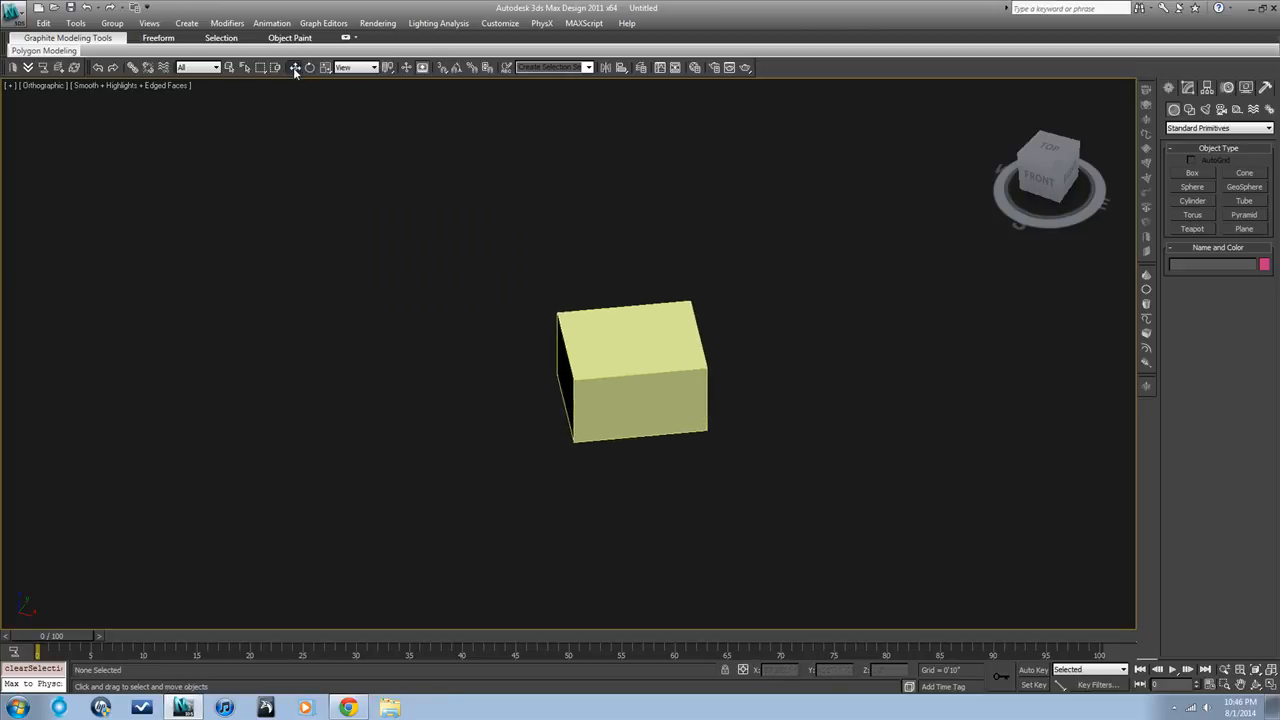
left_click(557, 365)
mouse_move(690, 432)
left_mouse_down()
mouse_move(849, 493)
mouse_move(709, 448)
left_mouse_up()
left_click_drag(635, 385, 660, 374)
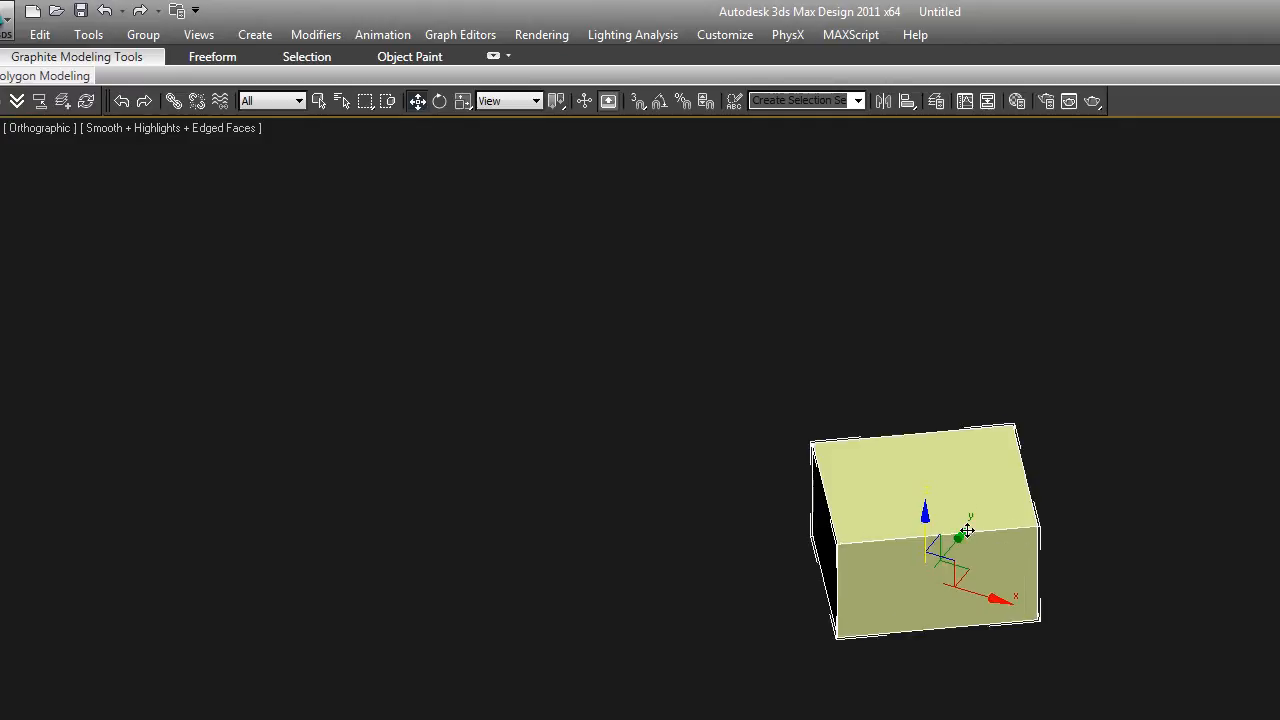
left_click_drag(963, 536, 992, 512)
left_click_drag(988, 556, 1023, 577)
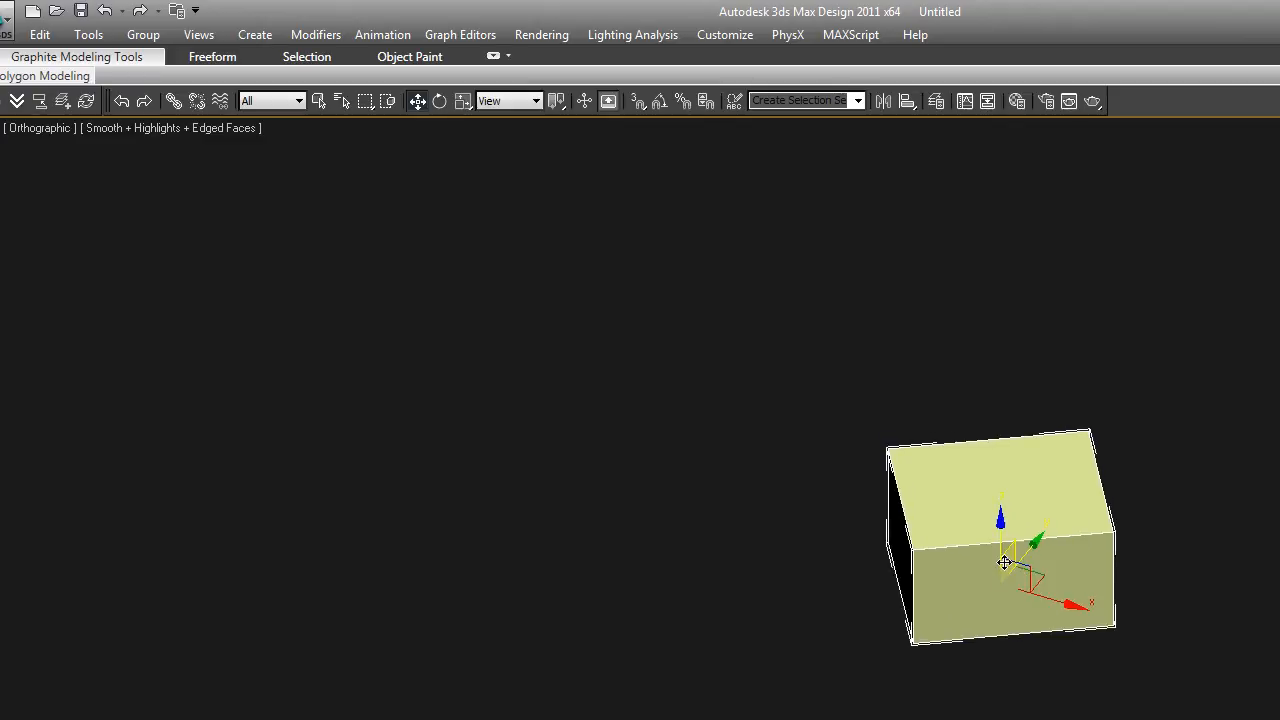
left_click_drag(1006, 563, 936, 564)
key("ctrl+z")
left_click(1227, 570)
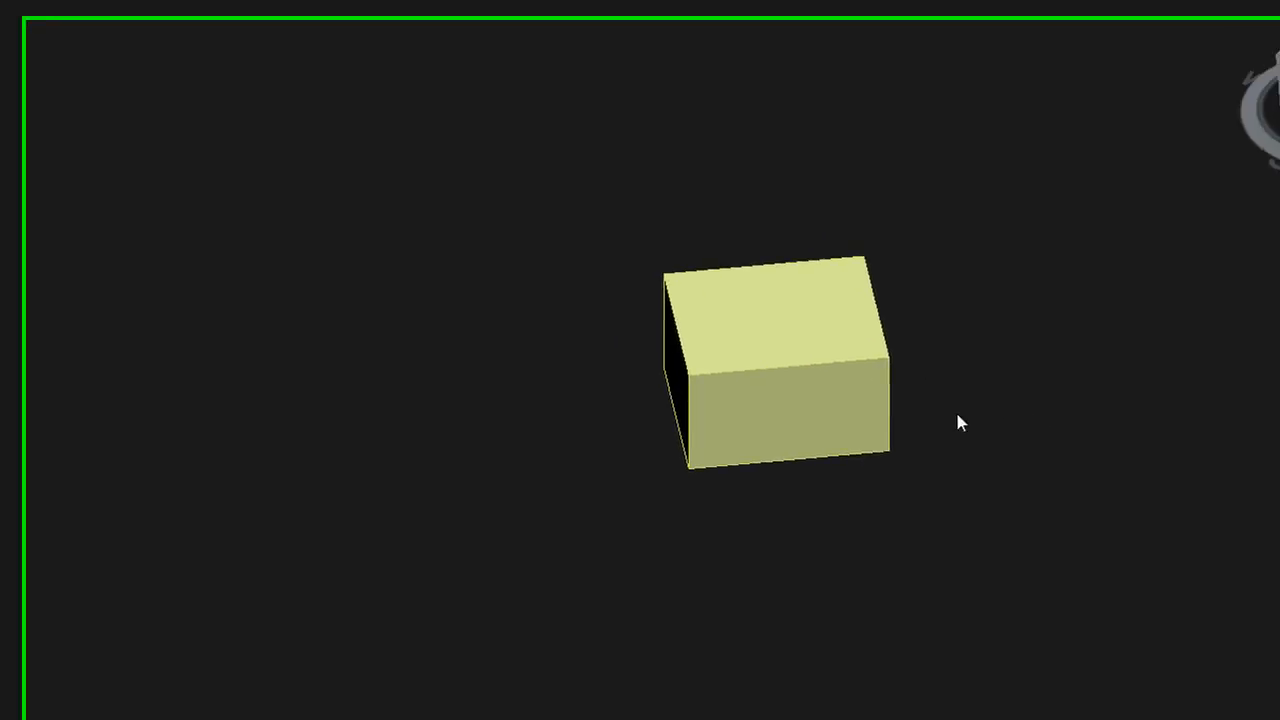
In the top view, set the box's absolute world Z rotation to 0 degrees and close the rotation dialog
key("t")
left_click(894, 620)
right_click(892, 558)
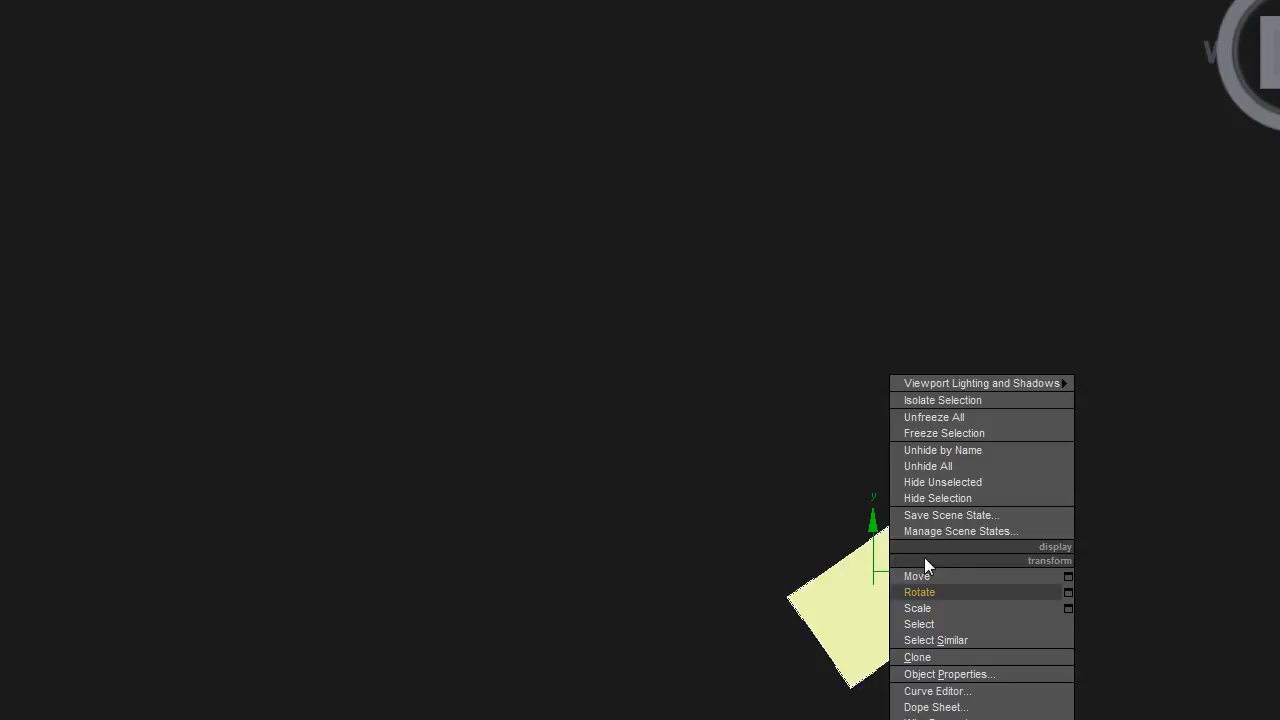
left_click(1067, 592)
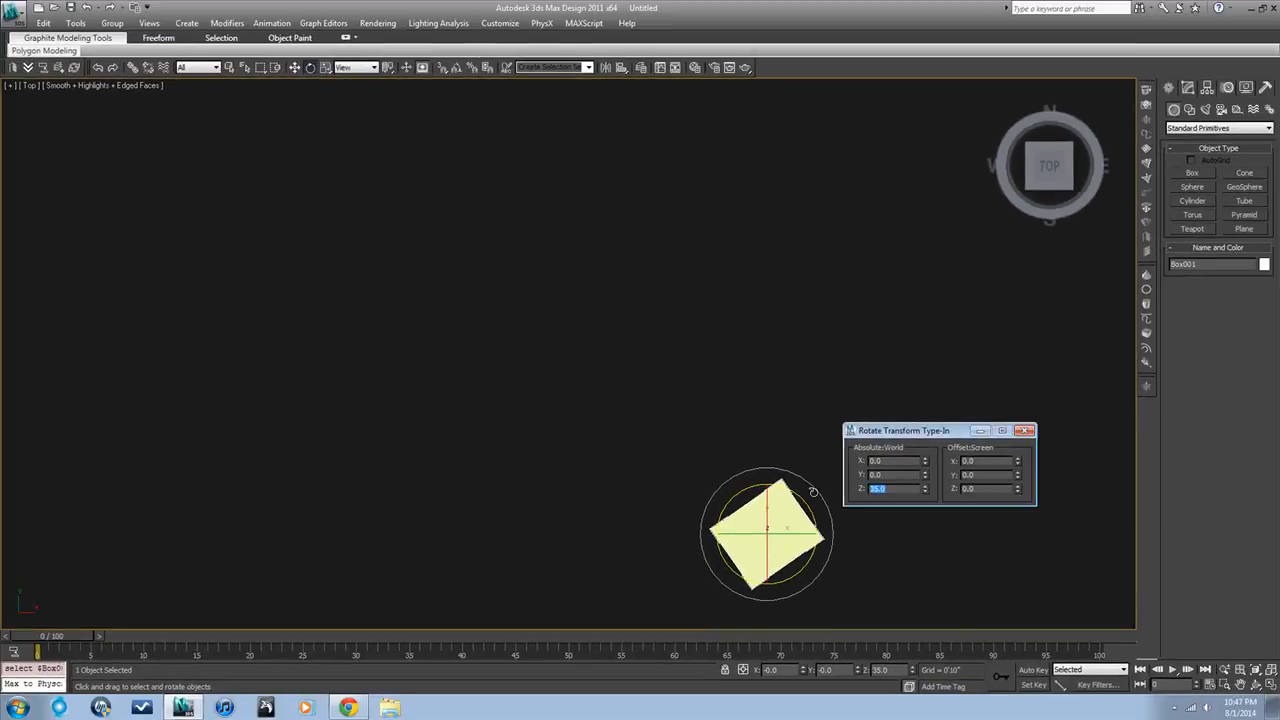
key("Return")
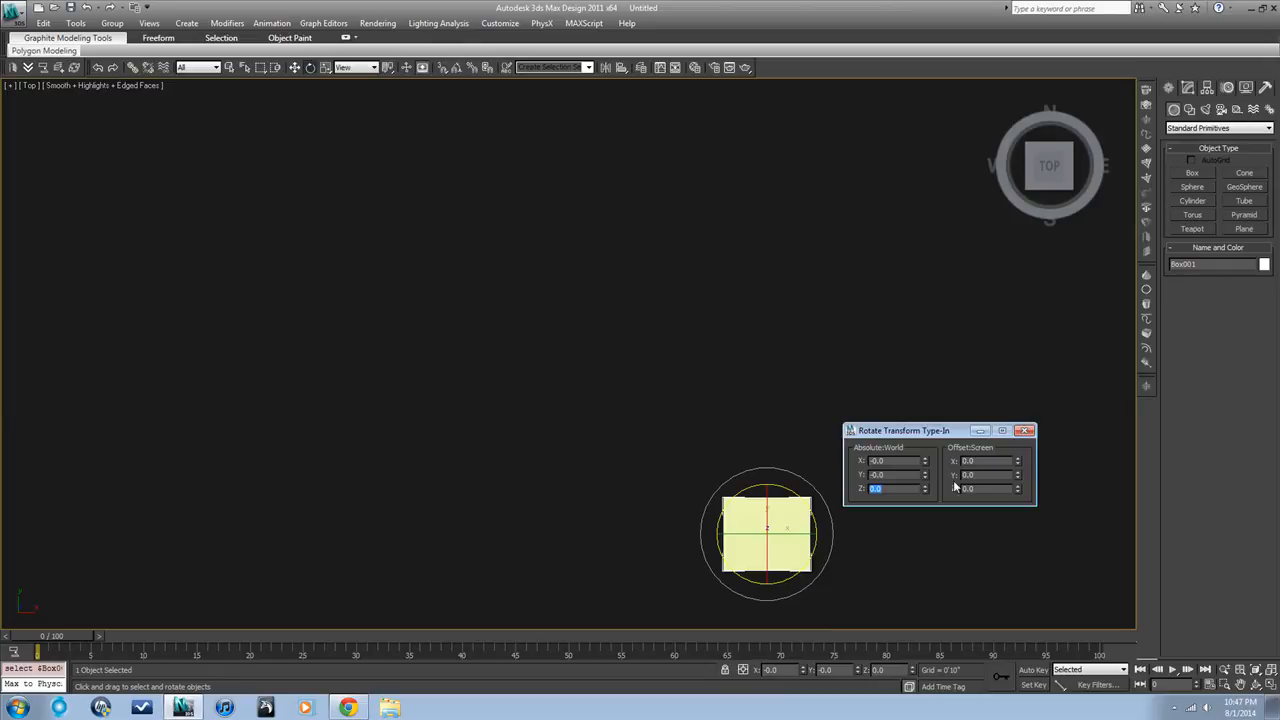
left_click(1024, 430)
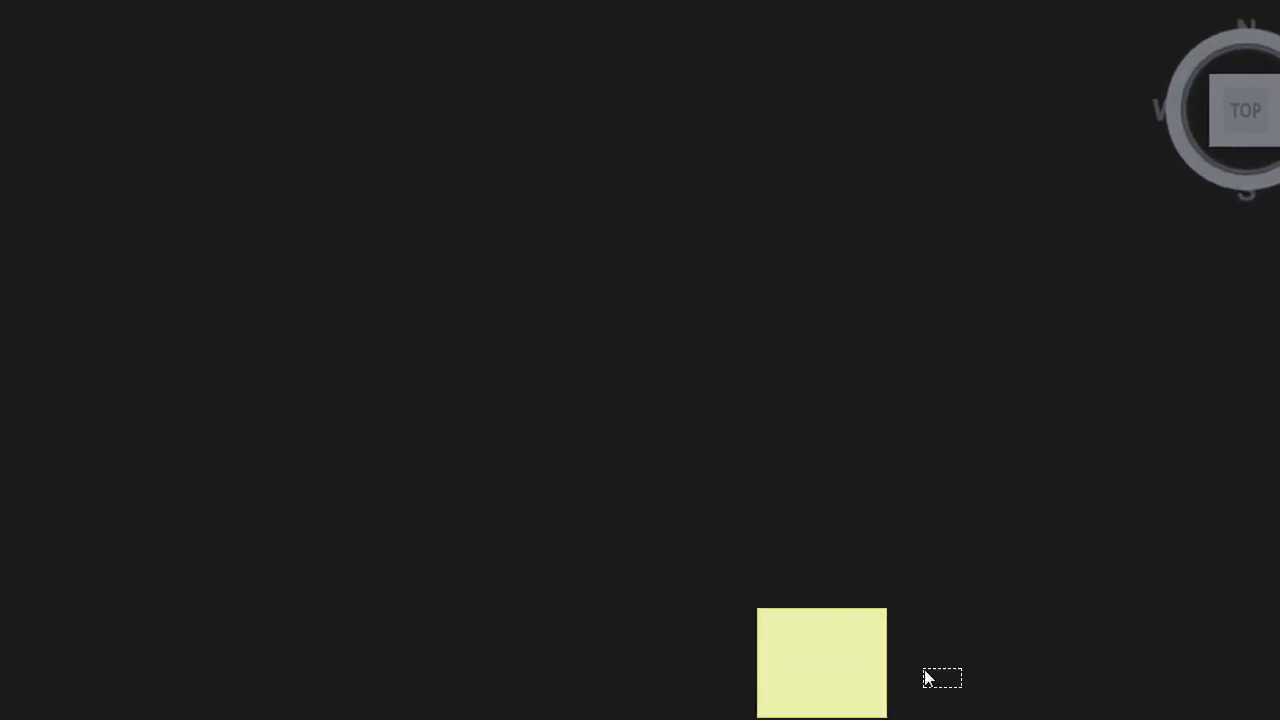
Move the box freehand in the XY plane to near the middle of the top view and deselect it
left_click(800, 634)
key("w")
left_click_drag(837, 666, 655, 374)
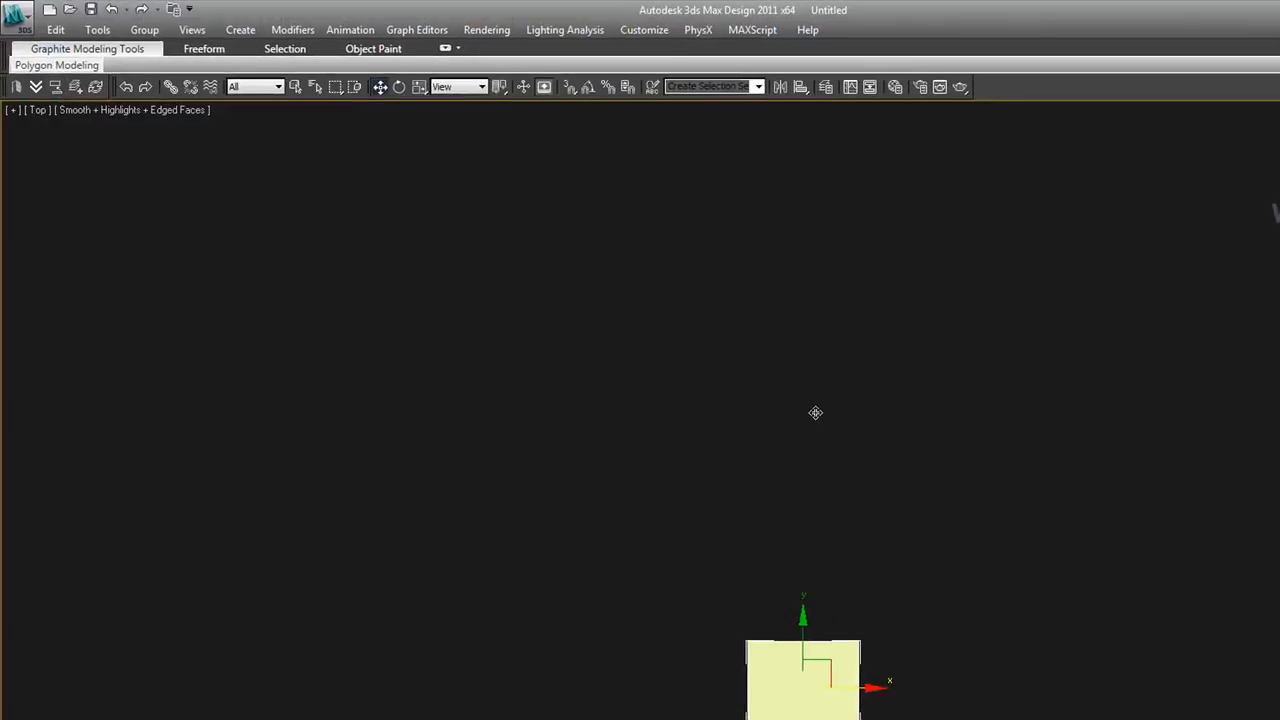
left_click_drag(817, 671, 779, 504)
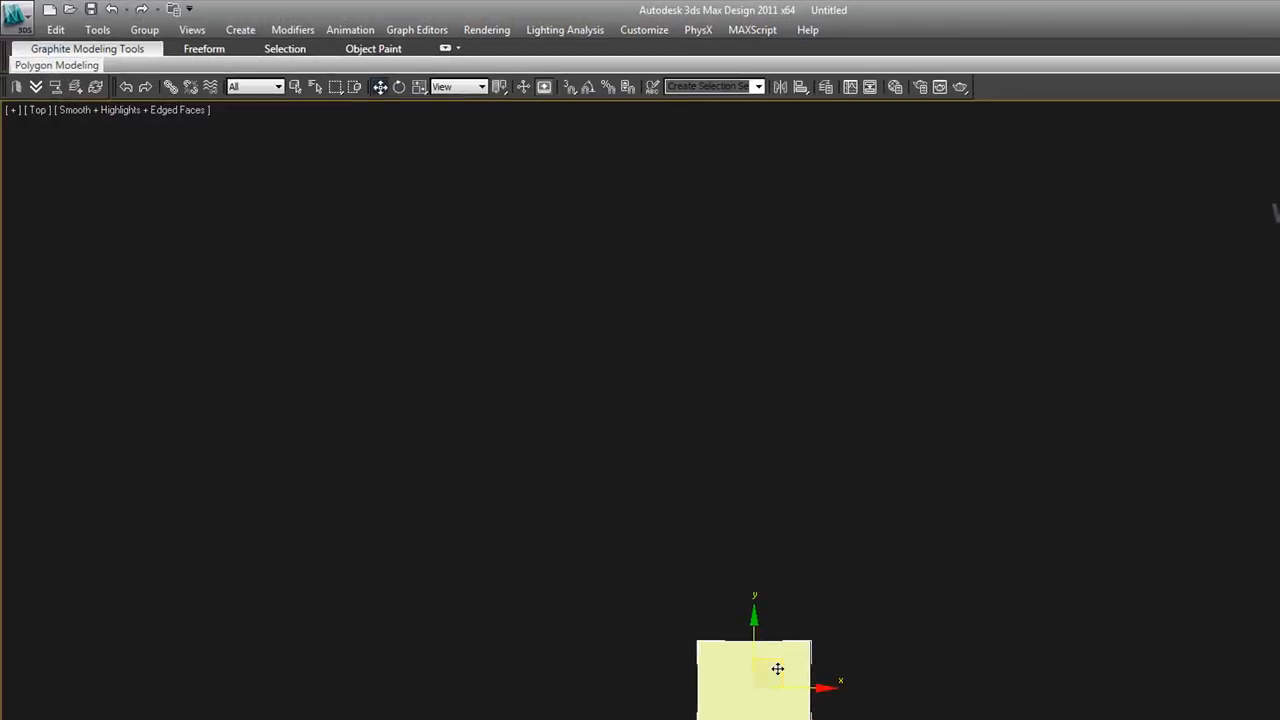
left_click_drag(777, 665, 742, 419)
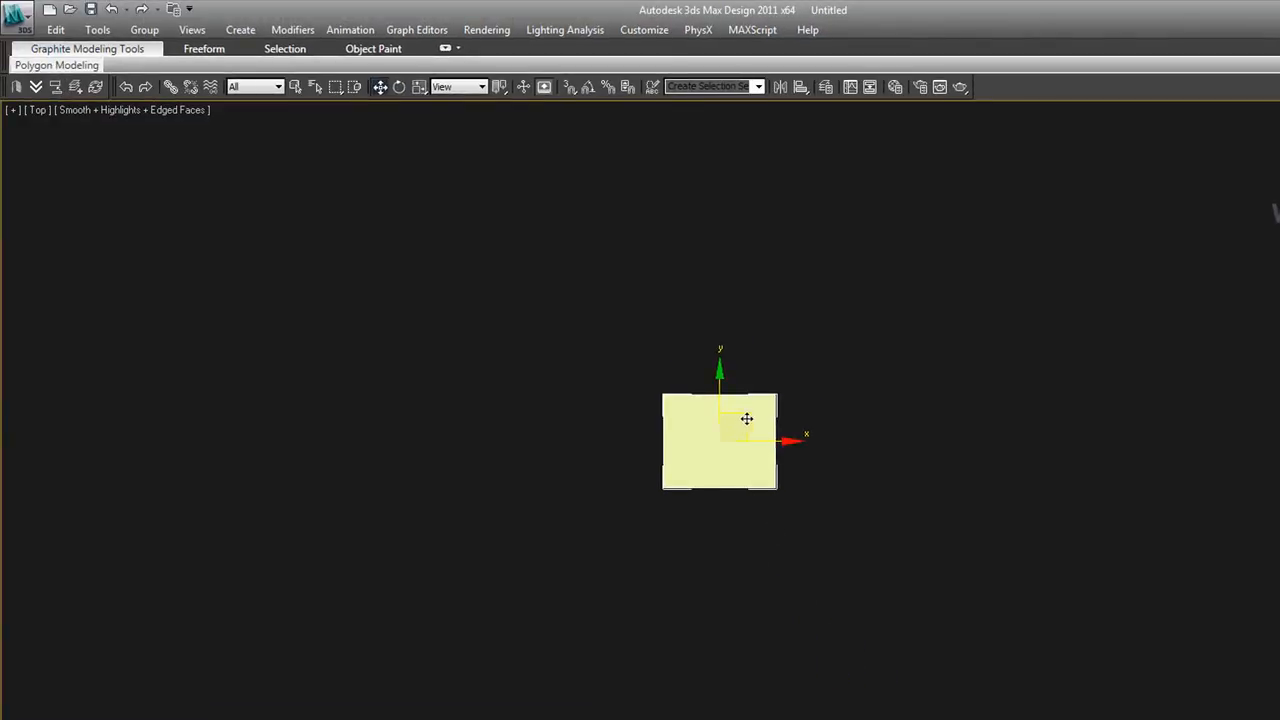
left_click(818, 399)
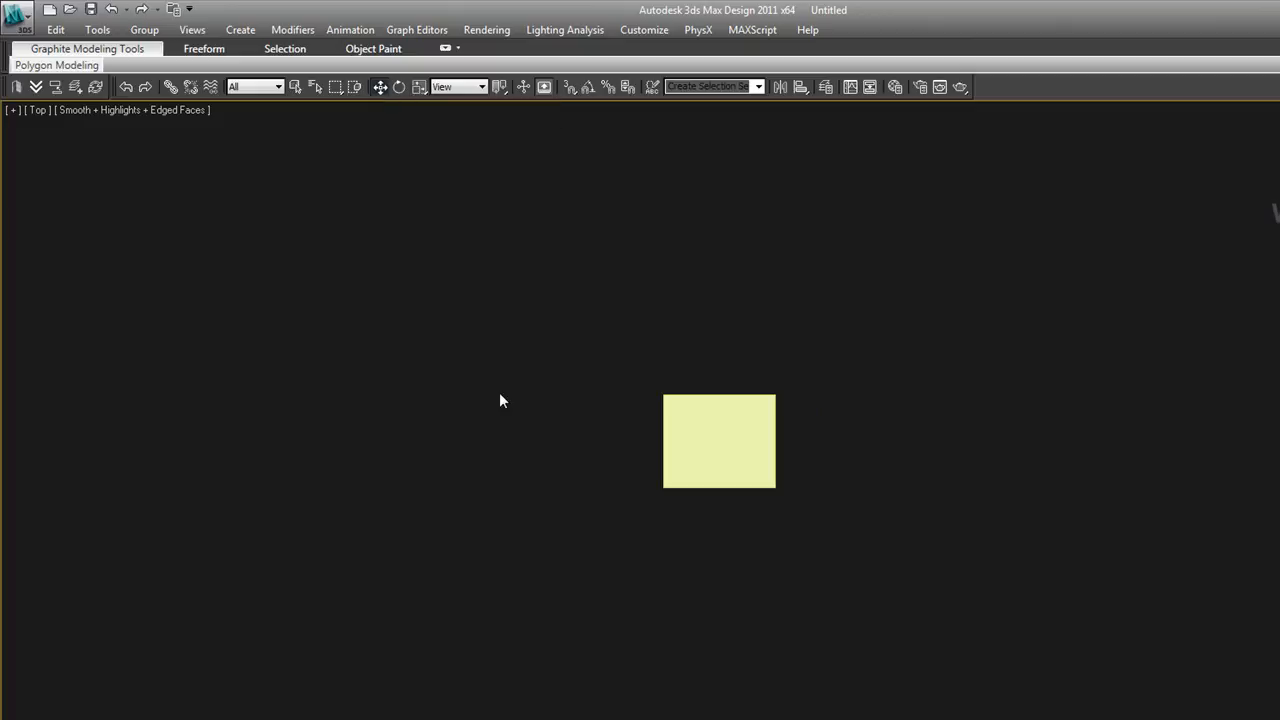
Nudge the box diagonally in positive X and Y in the top view, leaving it selected
left_click(739, 455)
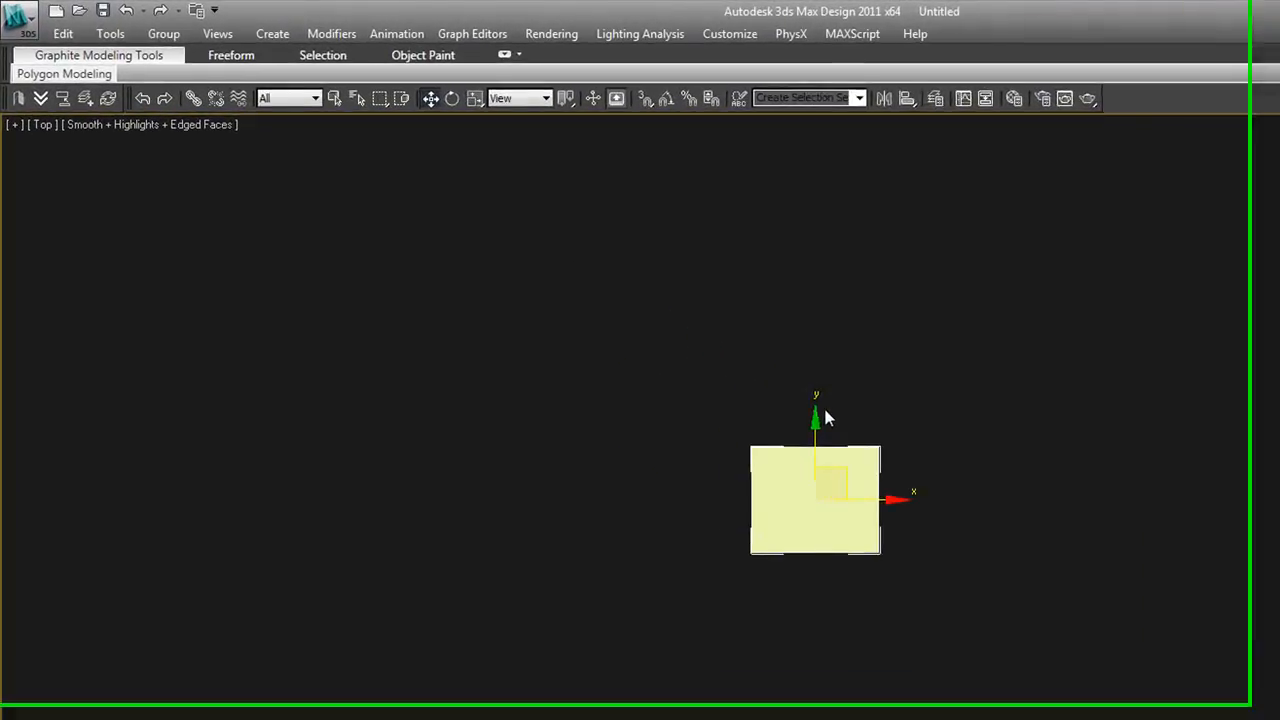
left_click_drag(833, 478, 871, 436)
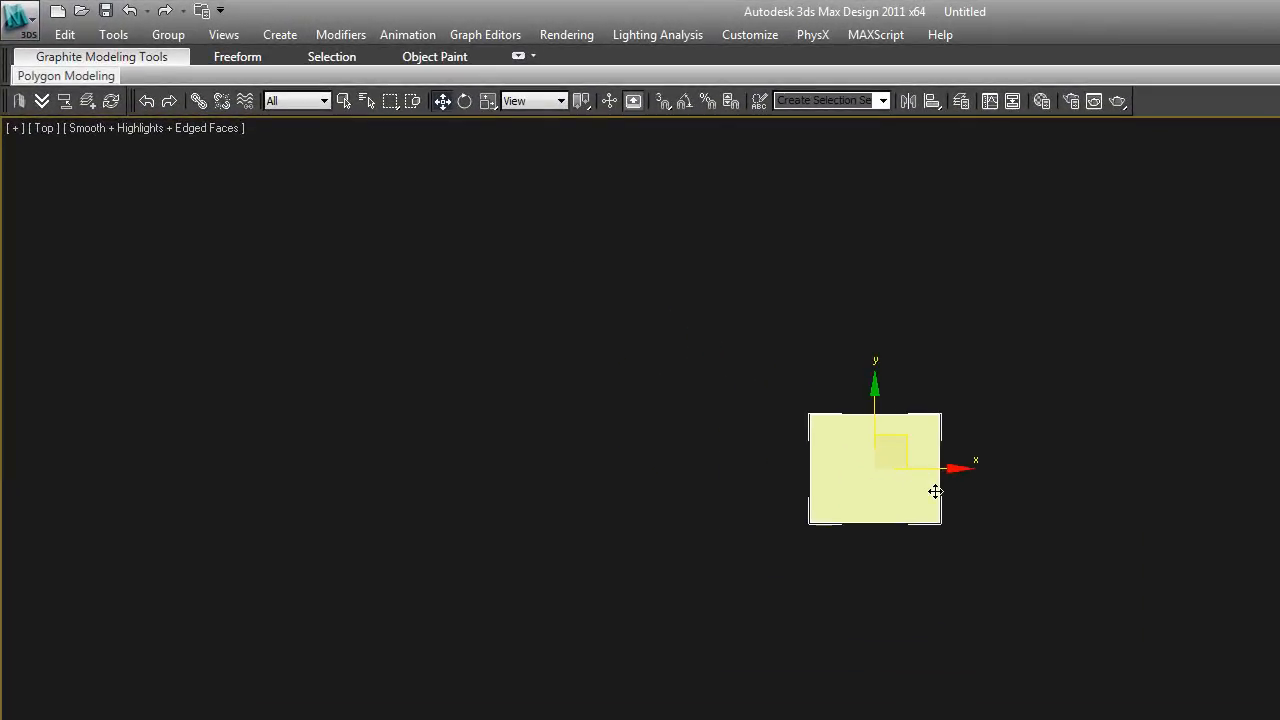
left_click(992, 484)
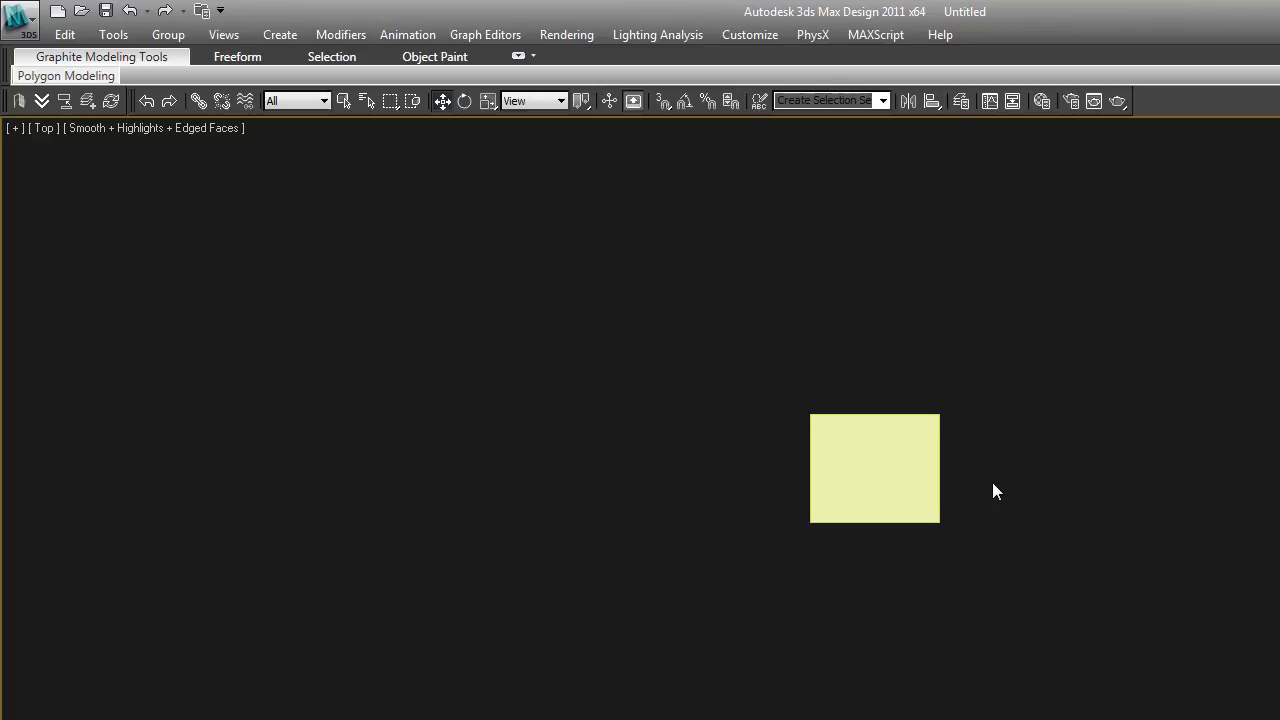
left_click(893, 483)
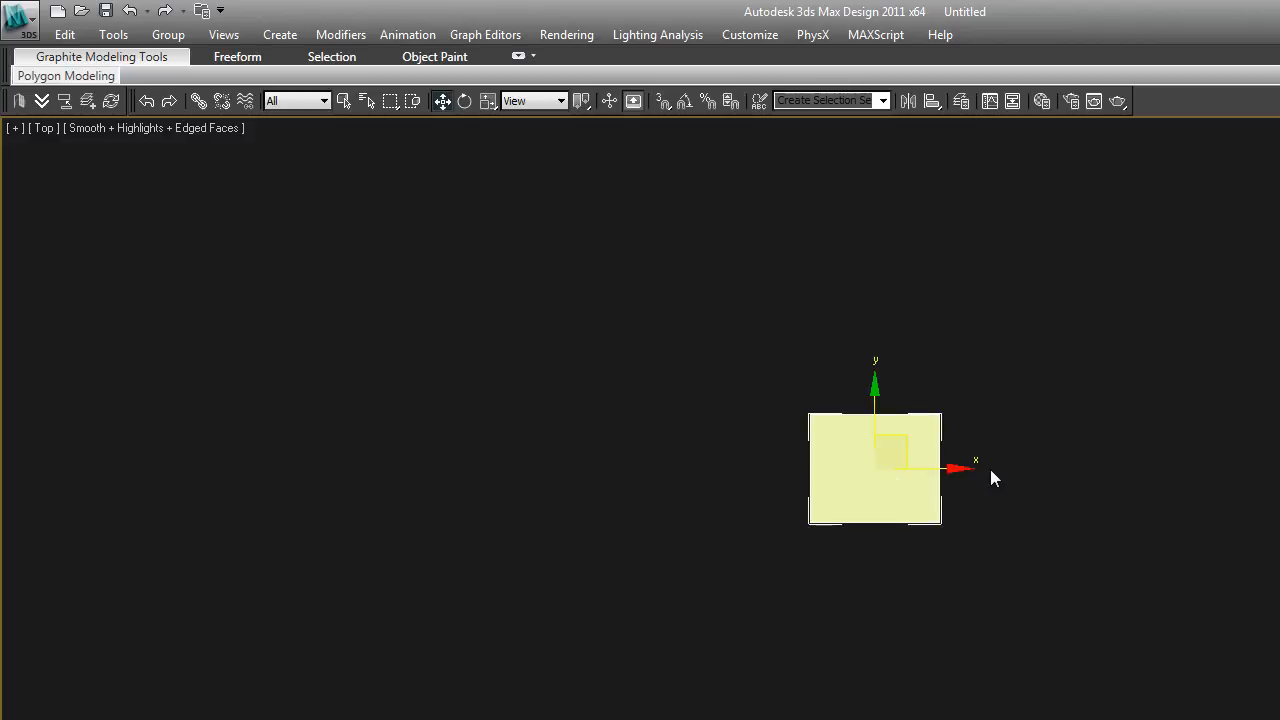
Clone the box once along positive X in the top view as an Instance, leaving a gap between the two boxes
left_click(1021, 475)
left_click(913, 484)
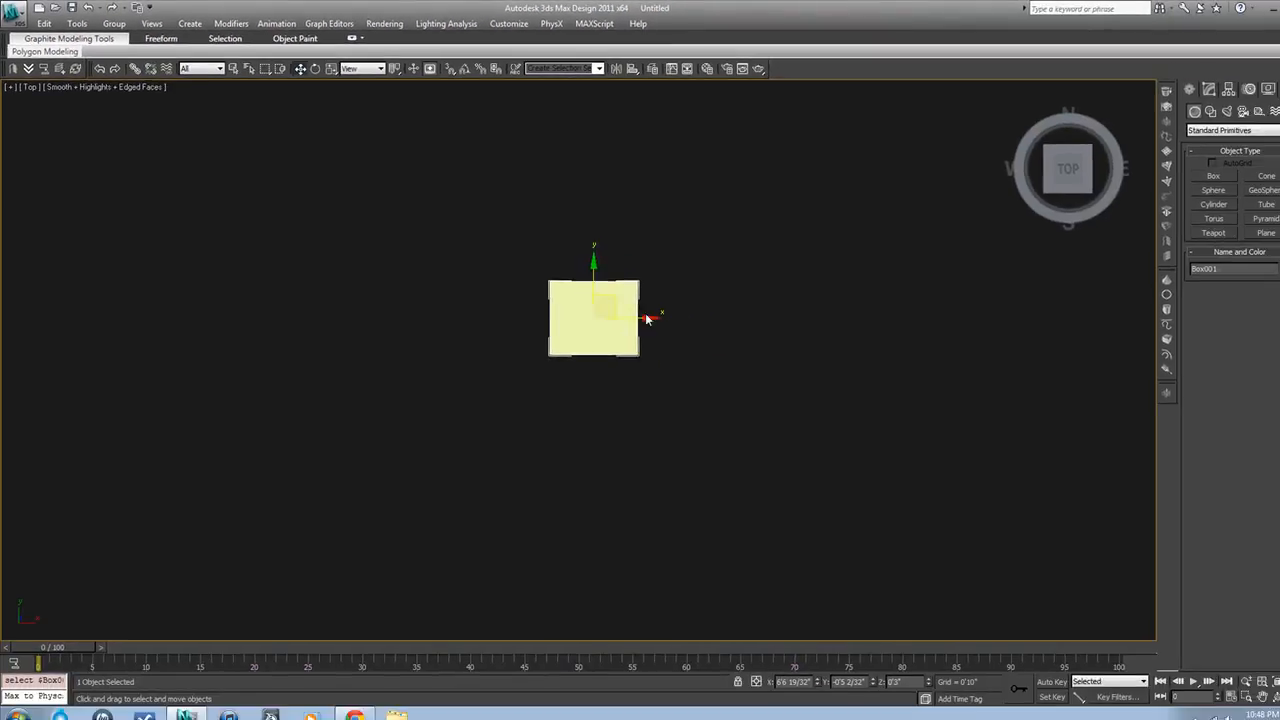
left_click_drag(636, 320, 694, 308, "shift")
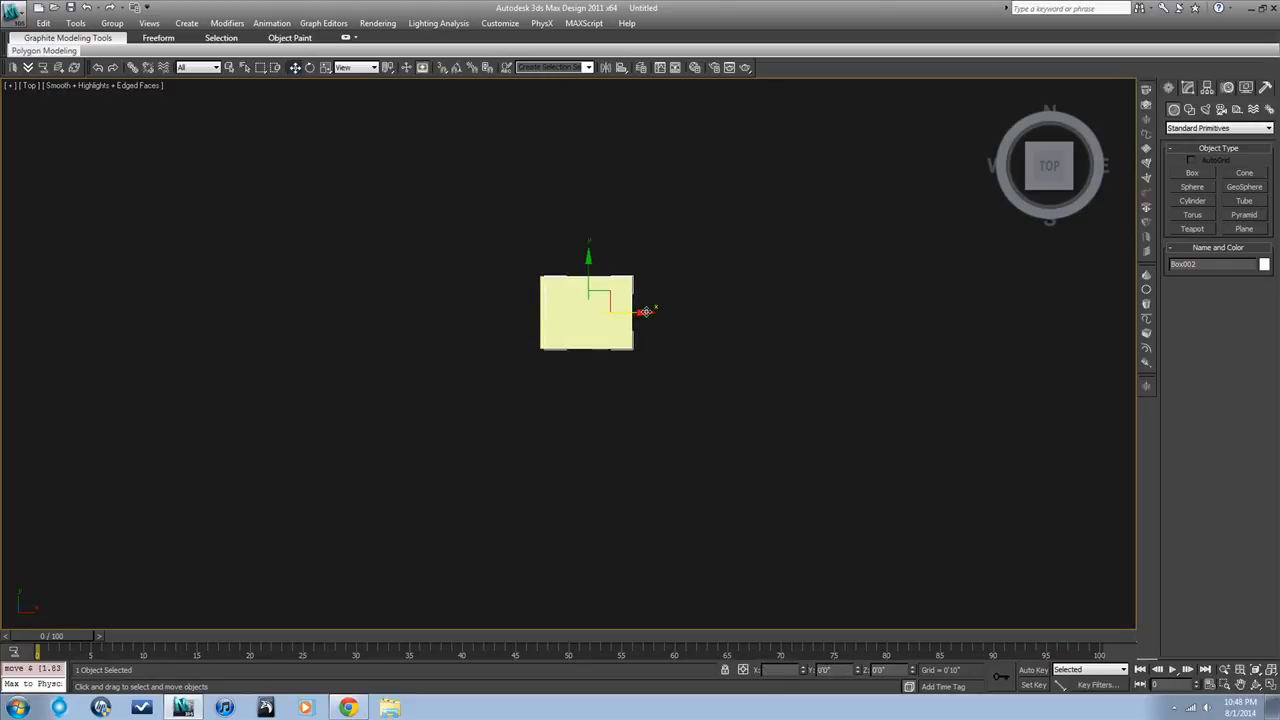
left_click_drag(772, 342, 840, 339, "shift")
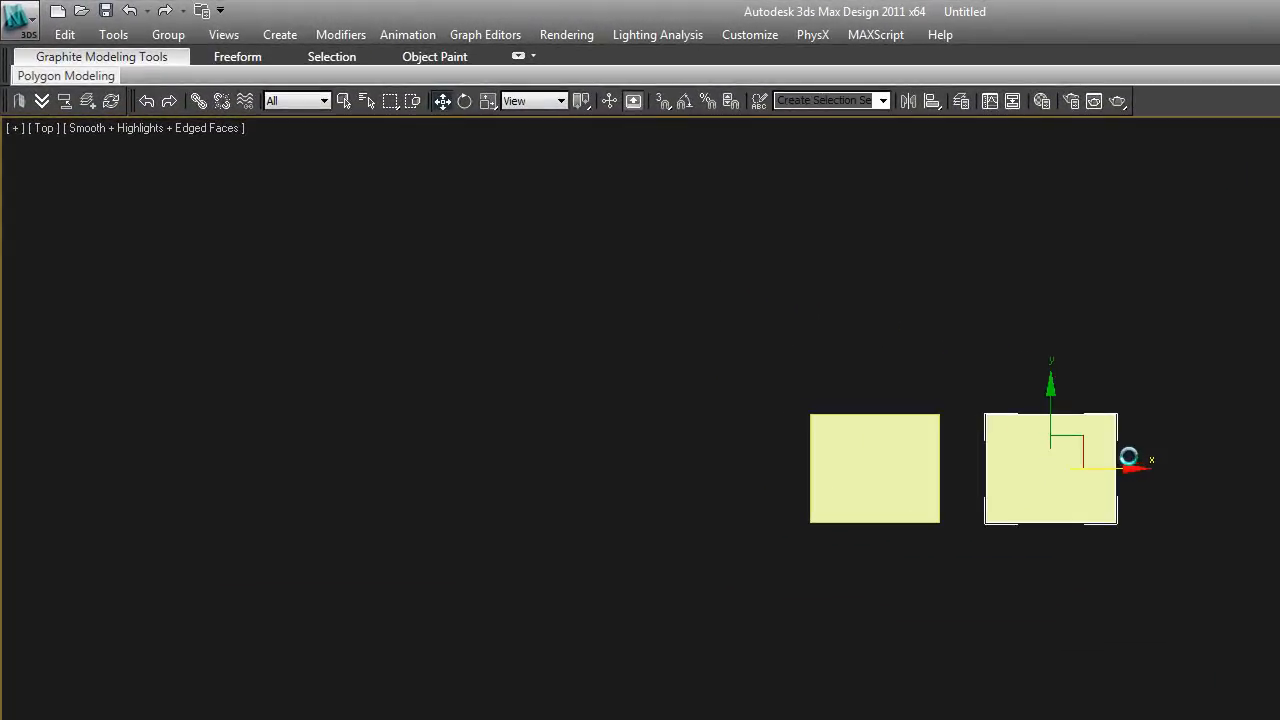
left_click_drag(1129, 456, 1129, 456, "shift")
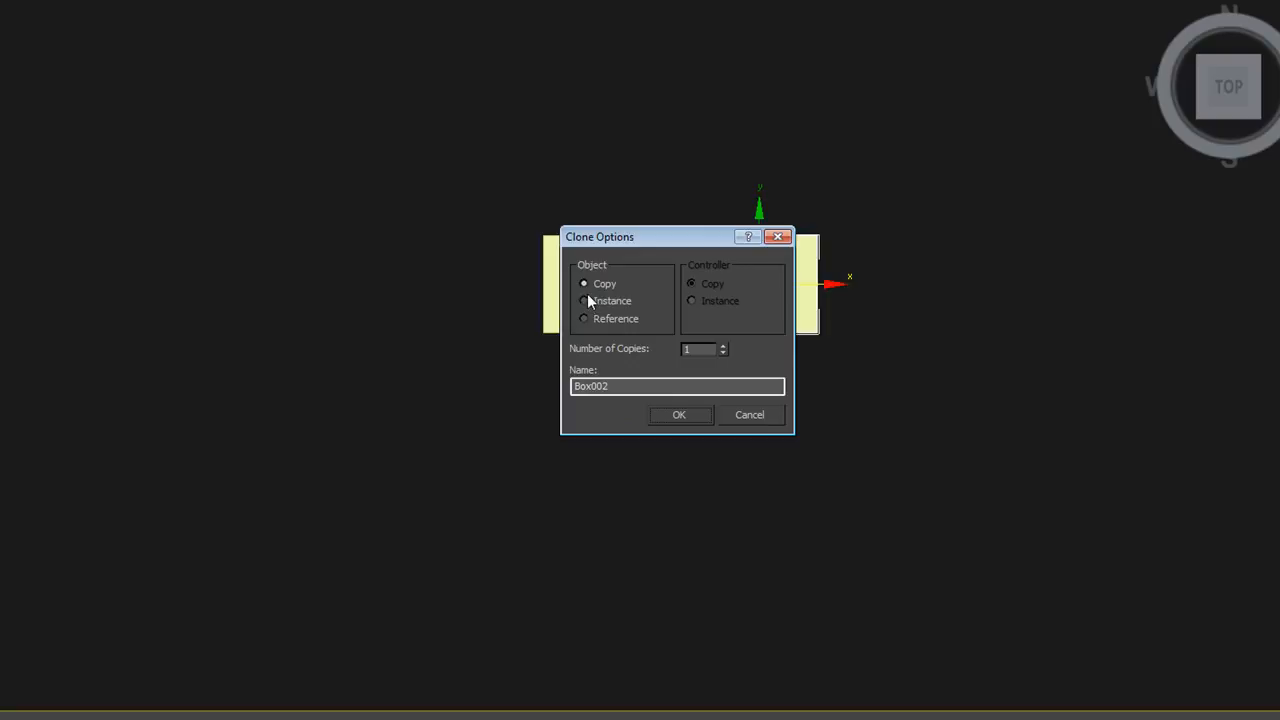
mouse_move(600, 244)
left_mouse_down()
mouse_move(480, 371)
mouse_move(595, 386)
left_mouse_up()
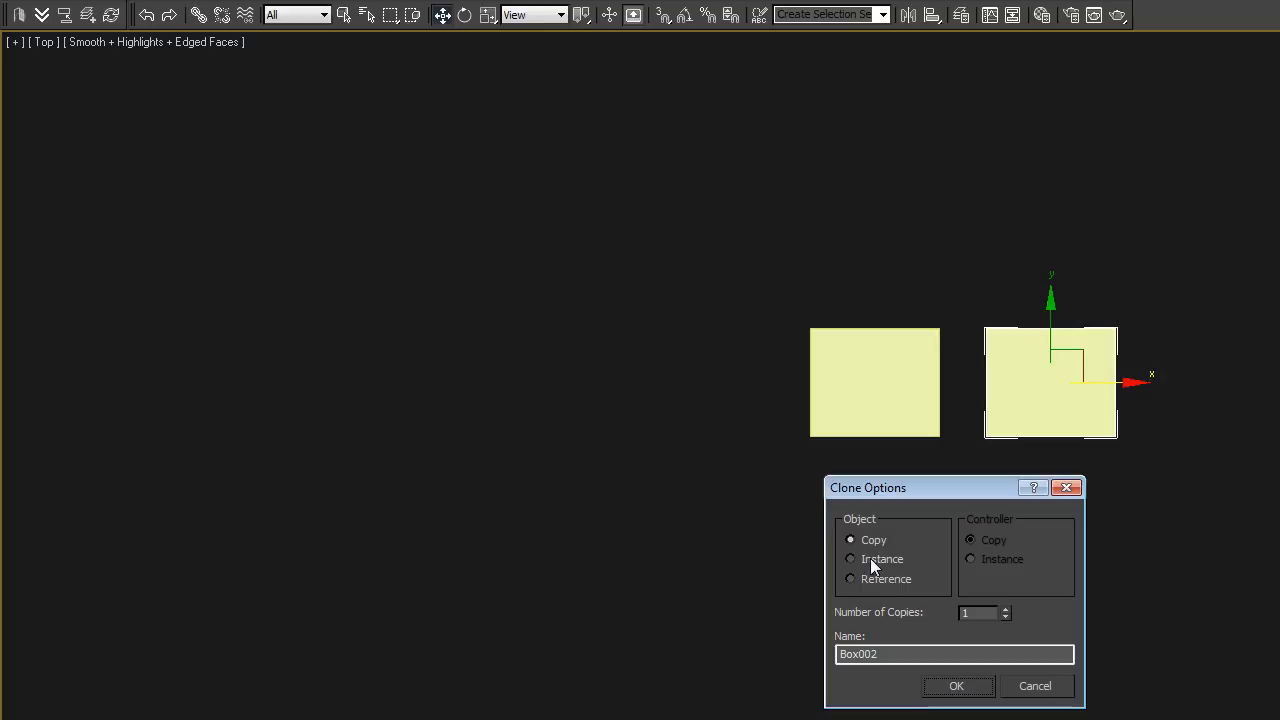
left_click(851, 559)
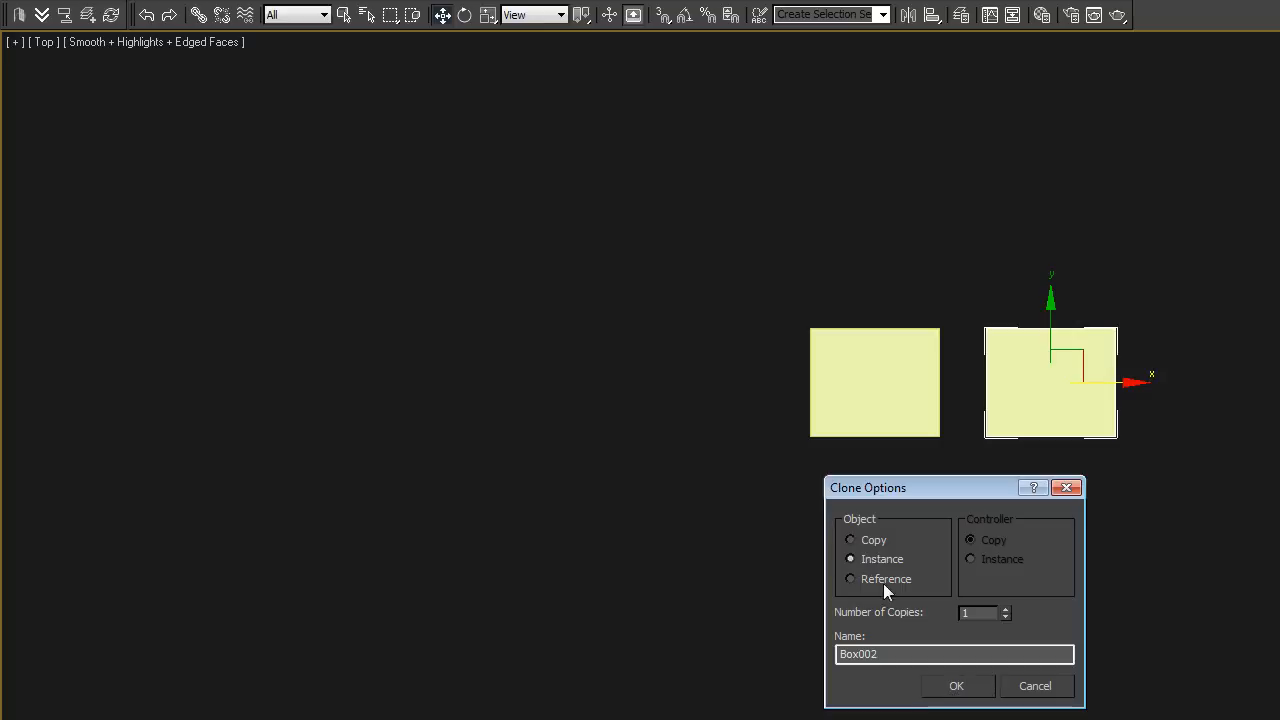
left_click(954, 686)
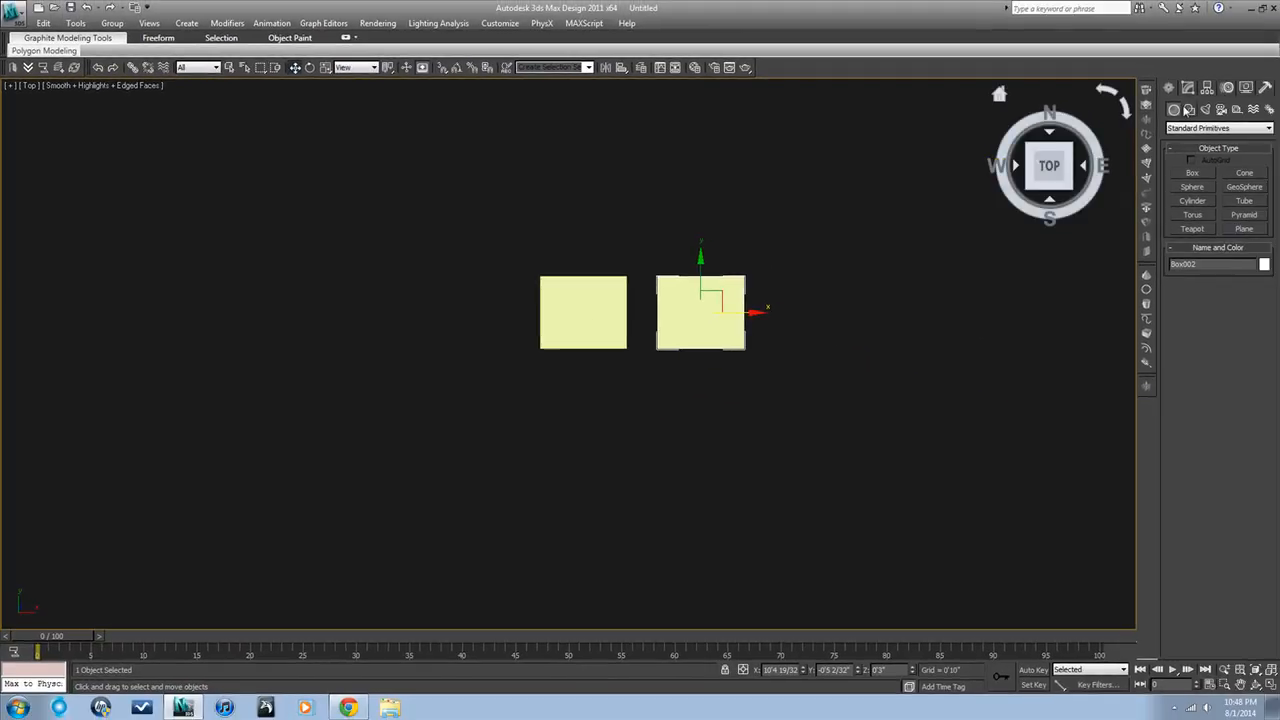
Apply an FFD 4x4x4 modifier to the cloned box
left_click(1189, 87)
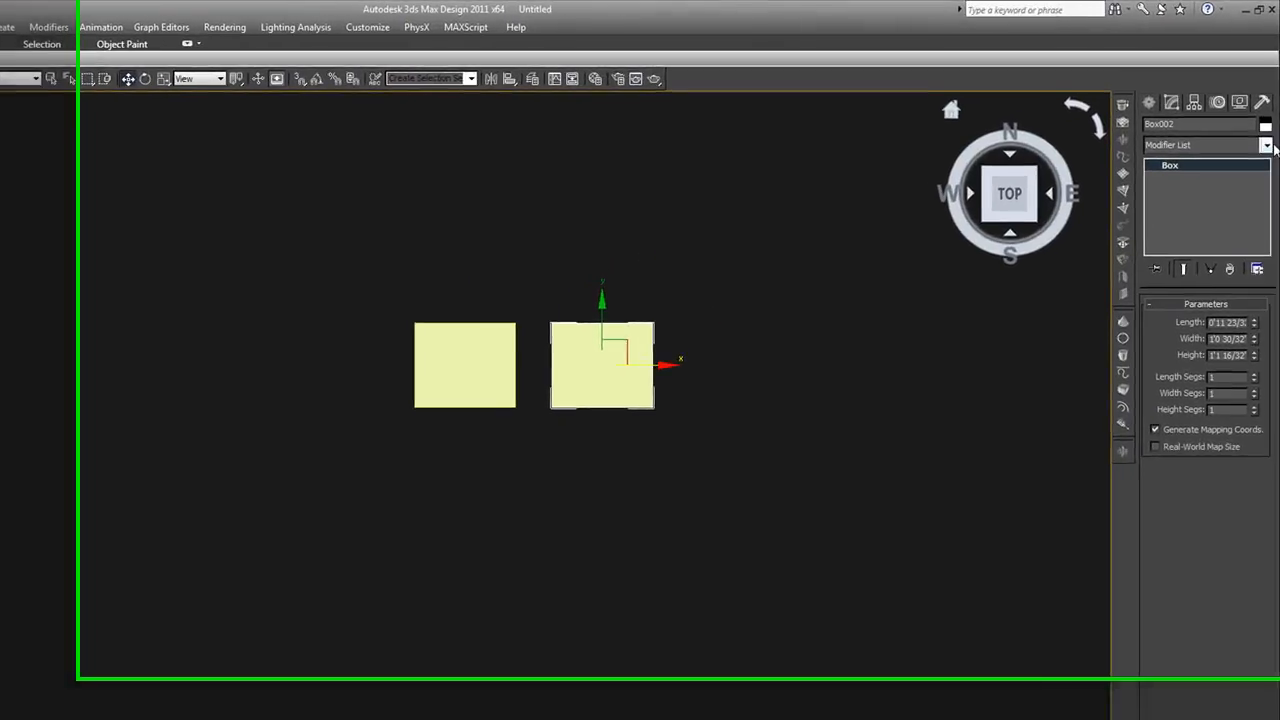
left_click(1266, 157)
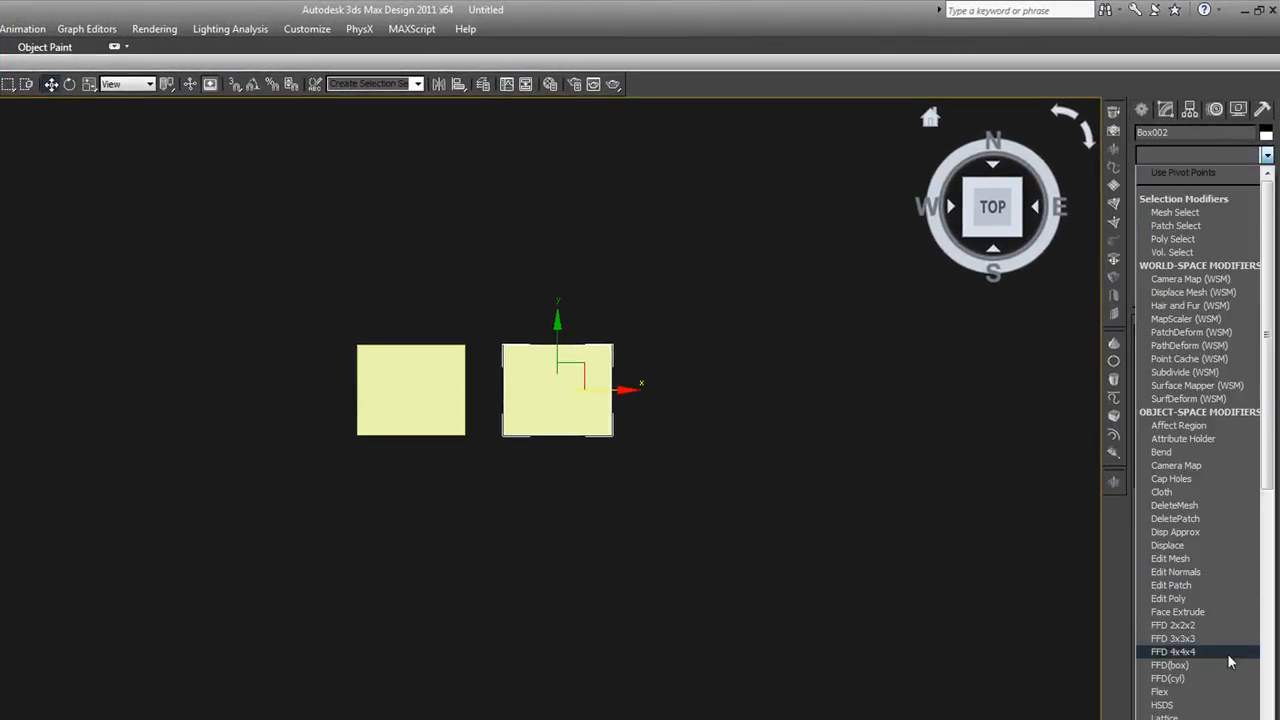
left_click(1228, 653)
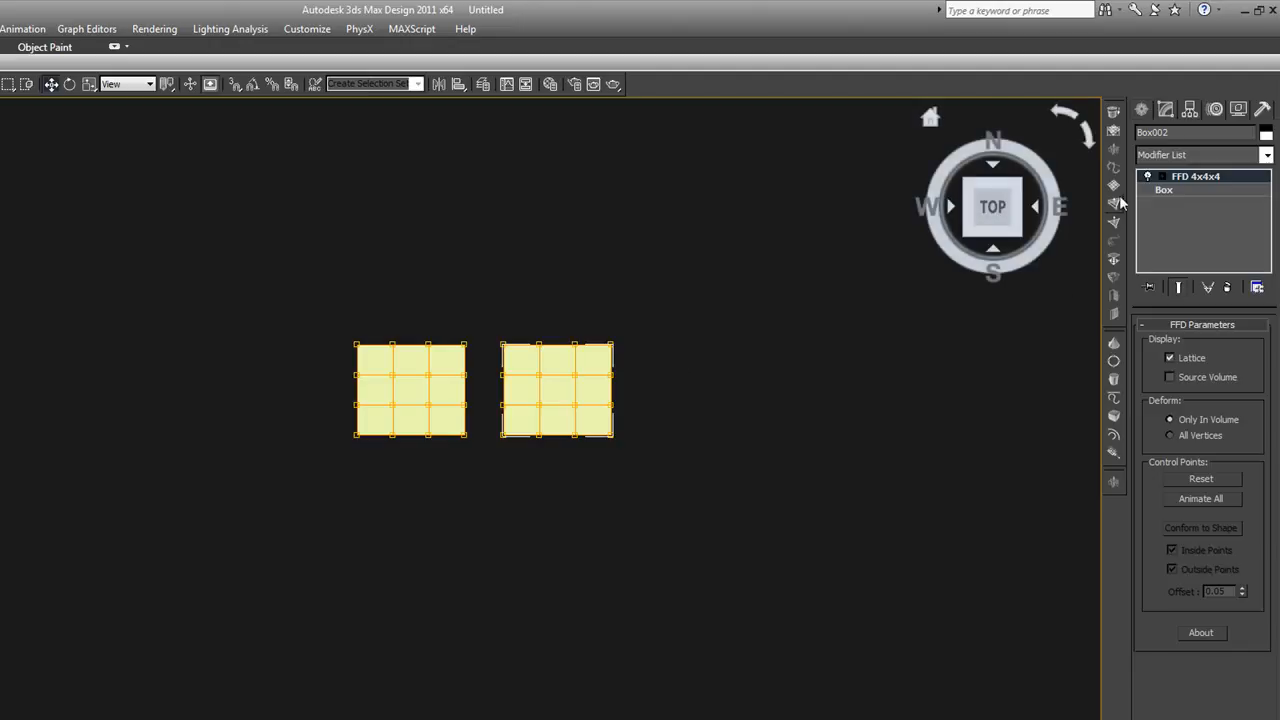
Try editing the cloned box's FFD control points at its upper-right corner, undo the change and leave control point editing
left_click(1160, 177)
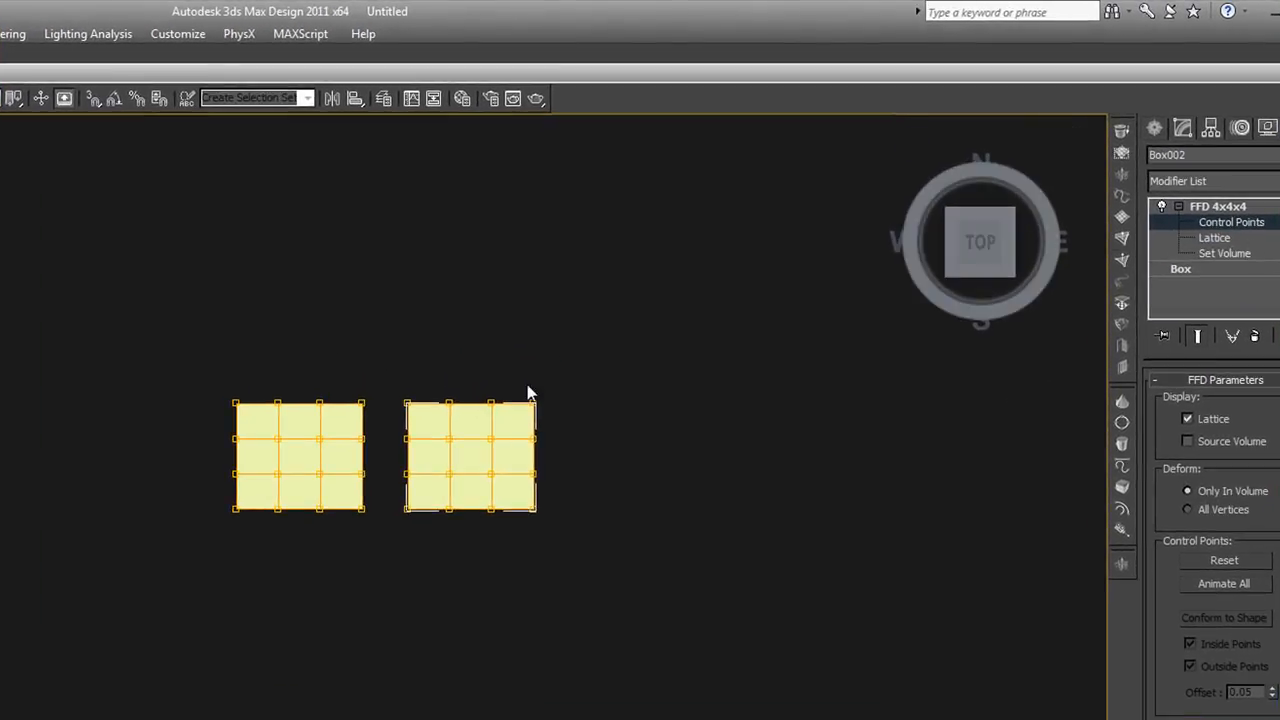
left_click_drag(530, 393, 507, 356)
key("ctrl+z")
left_click(615, 370)
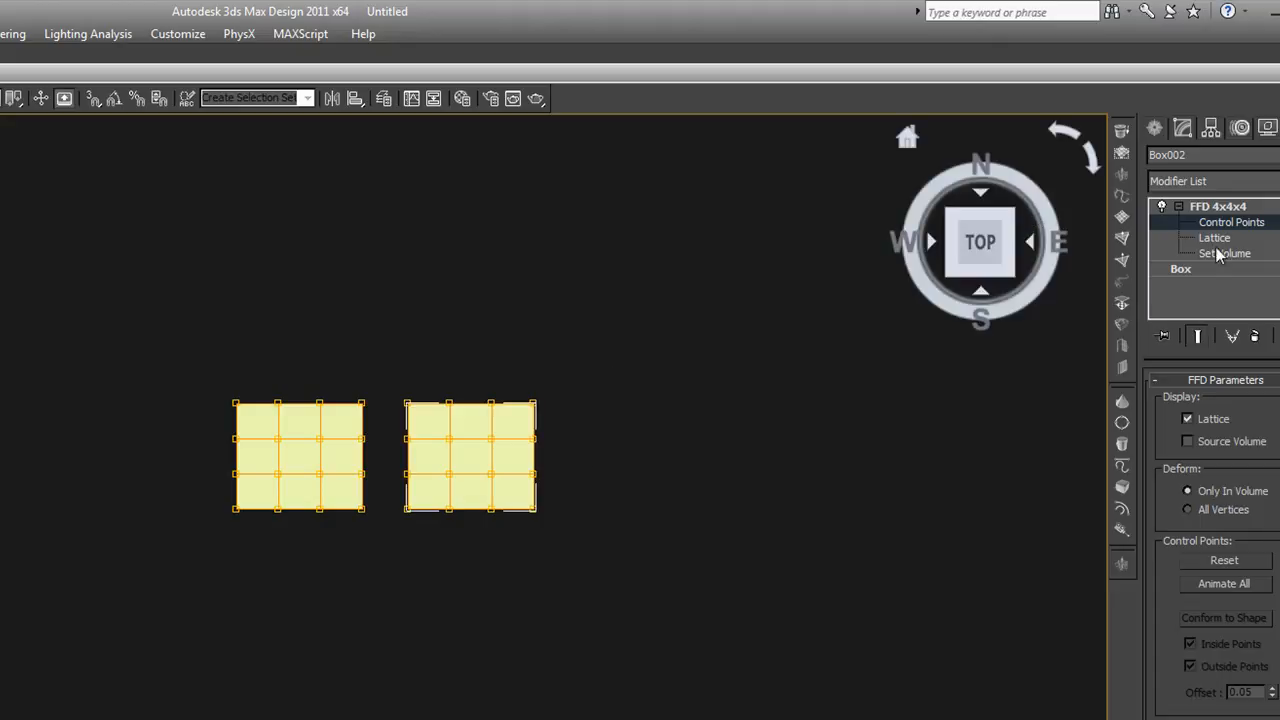
left_click(1175, 207)
left_click(1183, 210)
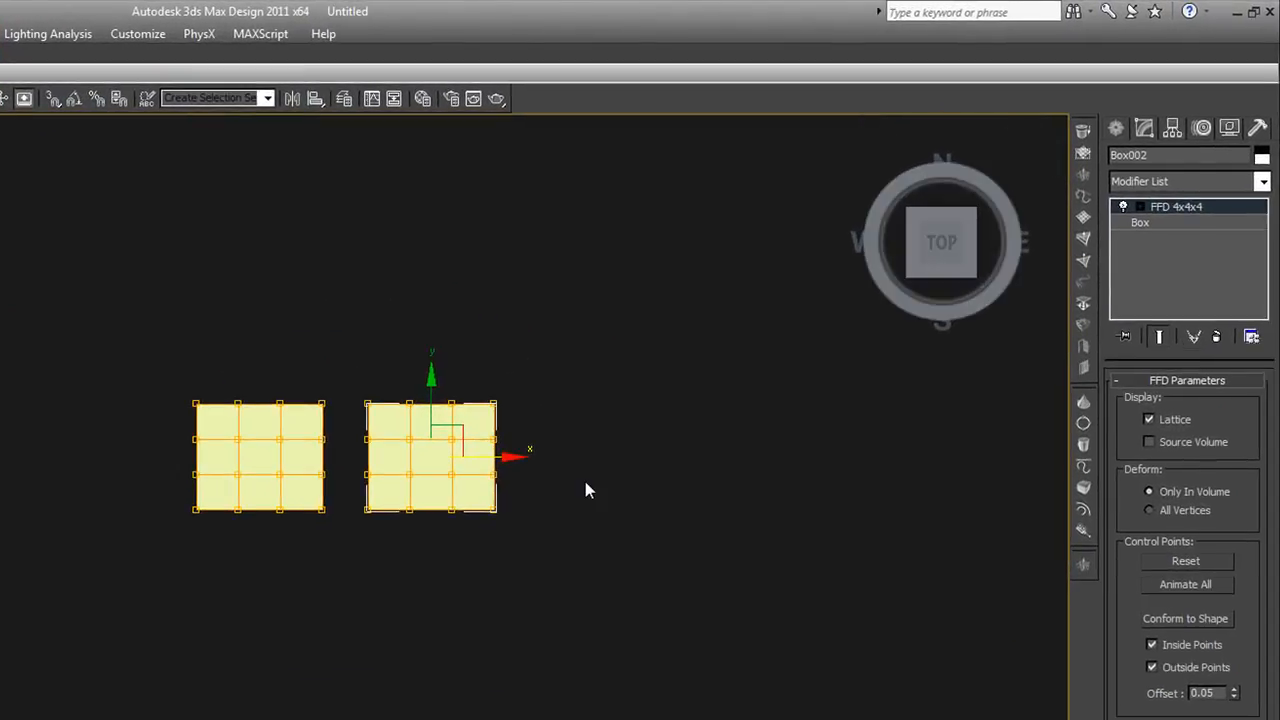
Select the original and the cloned box in turn to compare their modifier stacks, ending on the clone
left_click(588, 483)
left_click(451, 451)
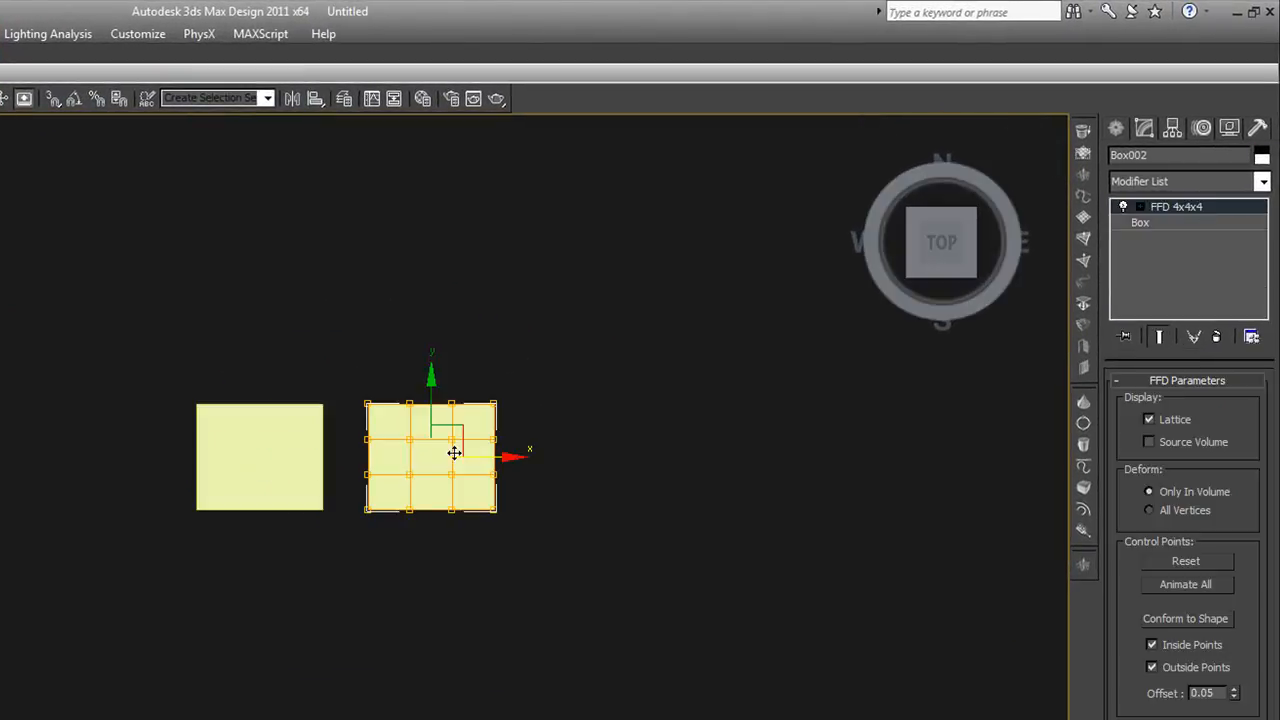
left_click(272, 457)
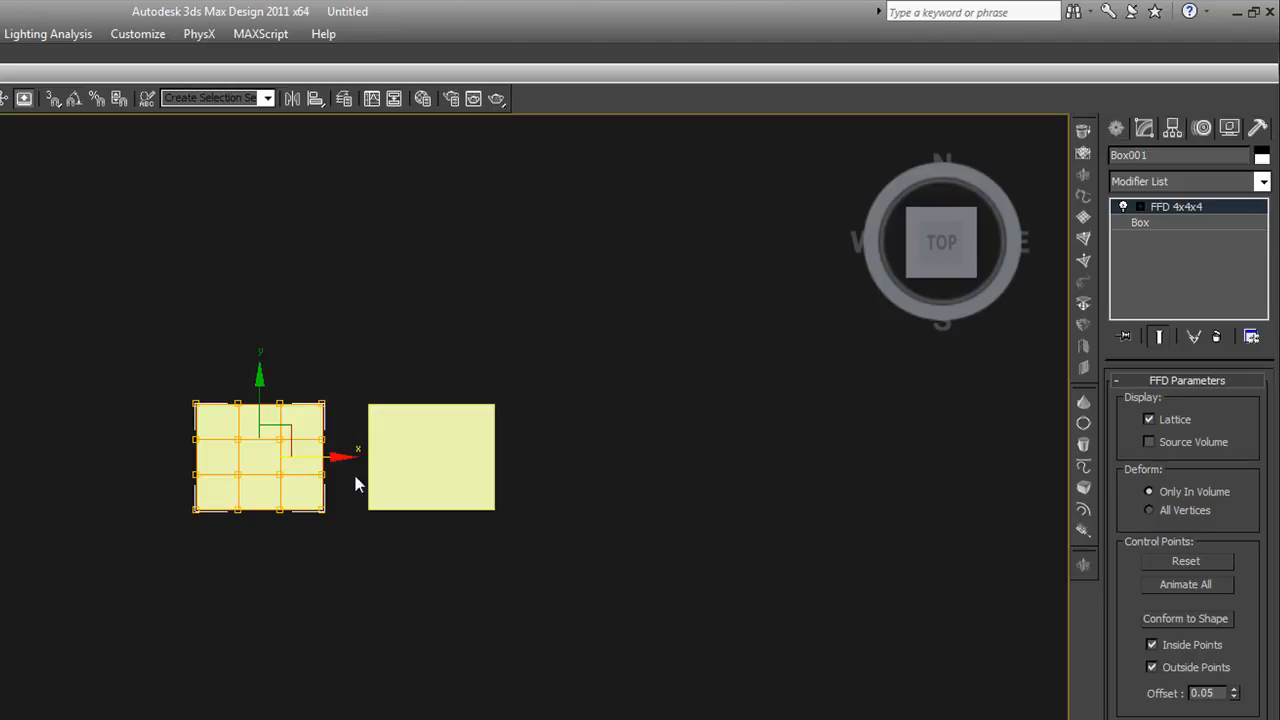
left_click(417, 463)
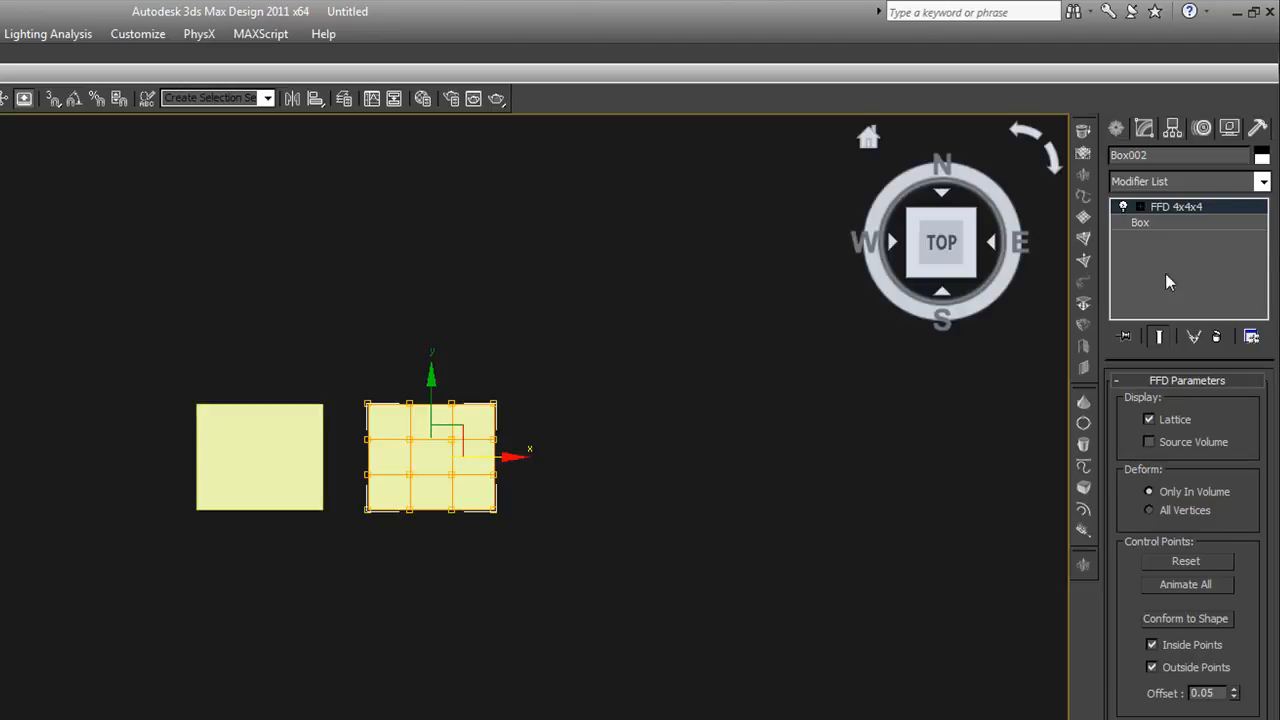
Drag the cloned box's upper-right FFD control points freehand, undo the deformation, then exit control point editing and deselect the box
left_click(1141, 206)
left_click(1196, 224)
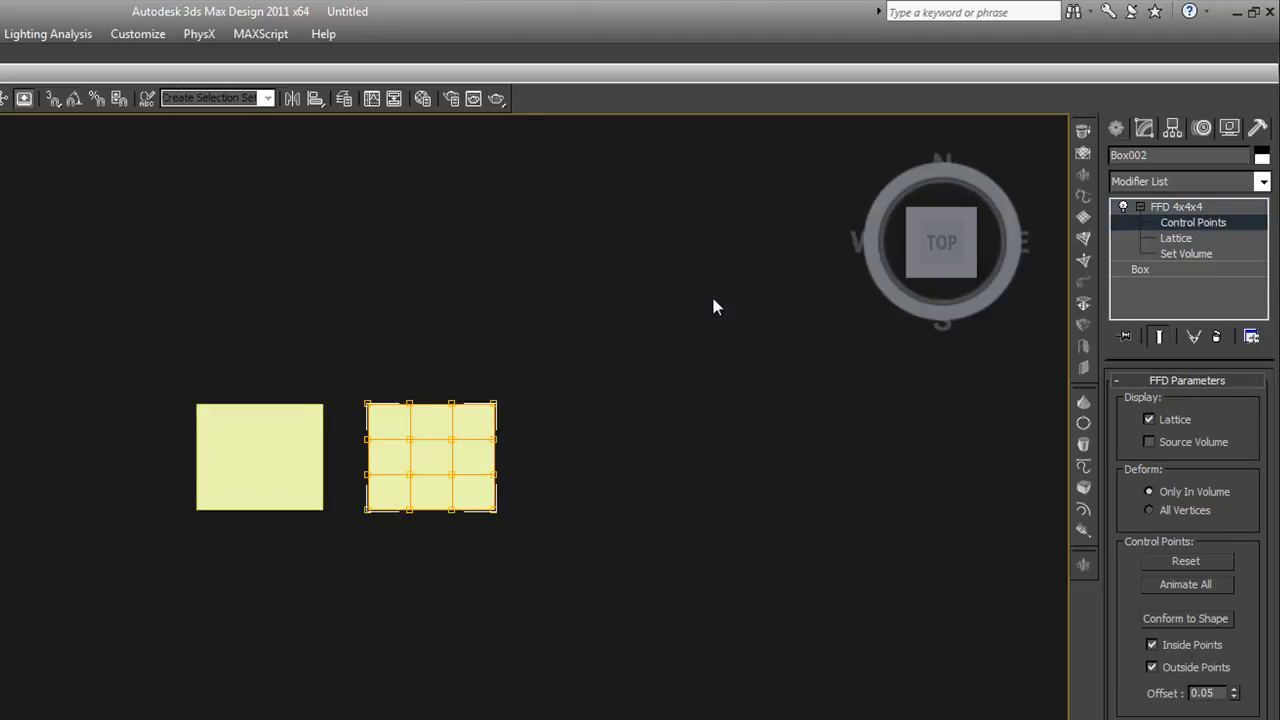
left_click_drag(509, 381, 500, 273)
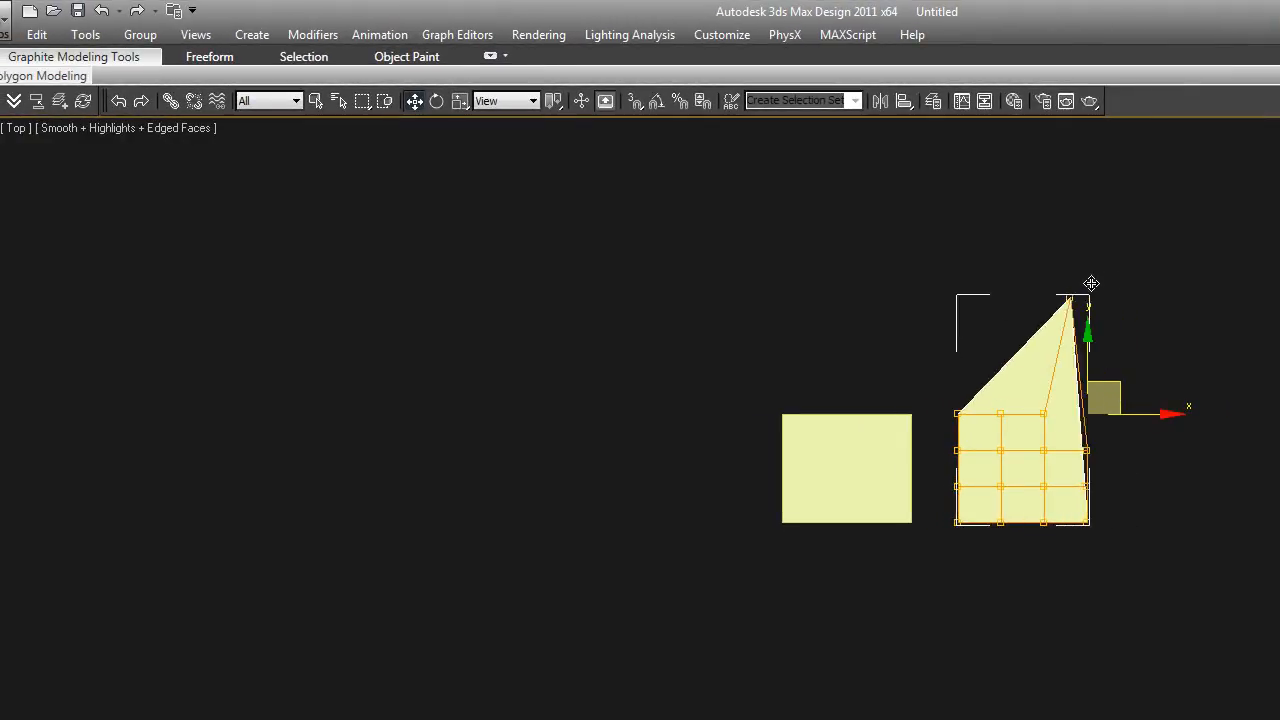
left_click_drag(1091, 284, 1146, 379)
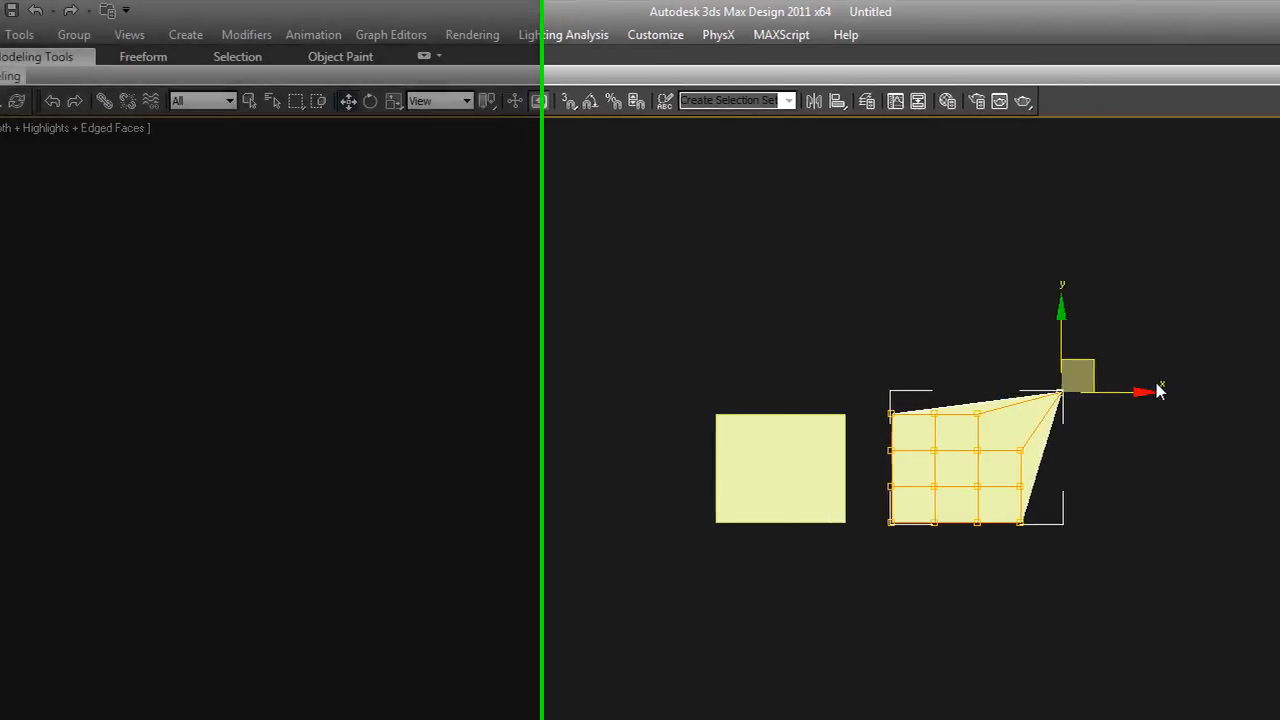
key("ctrl+z")
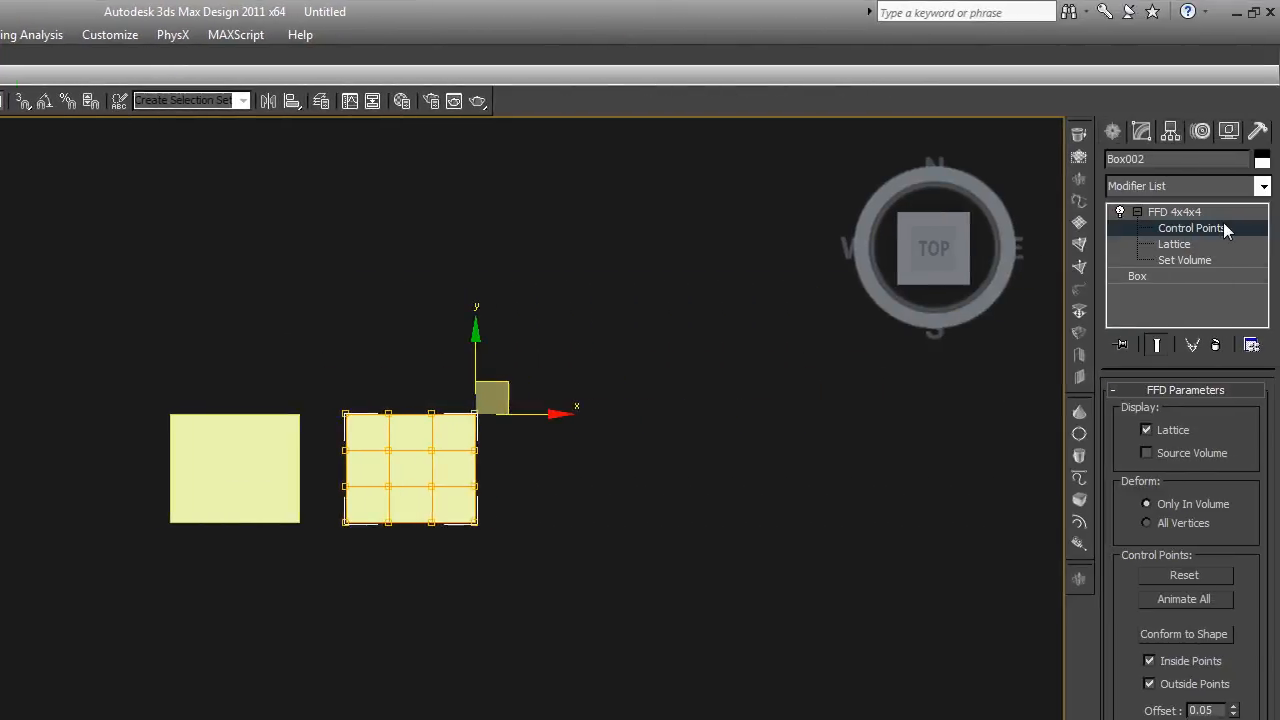
left_click(1218, 228)
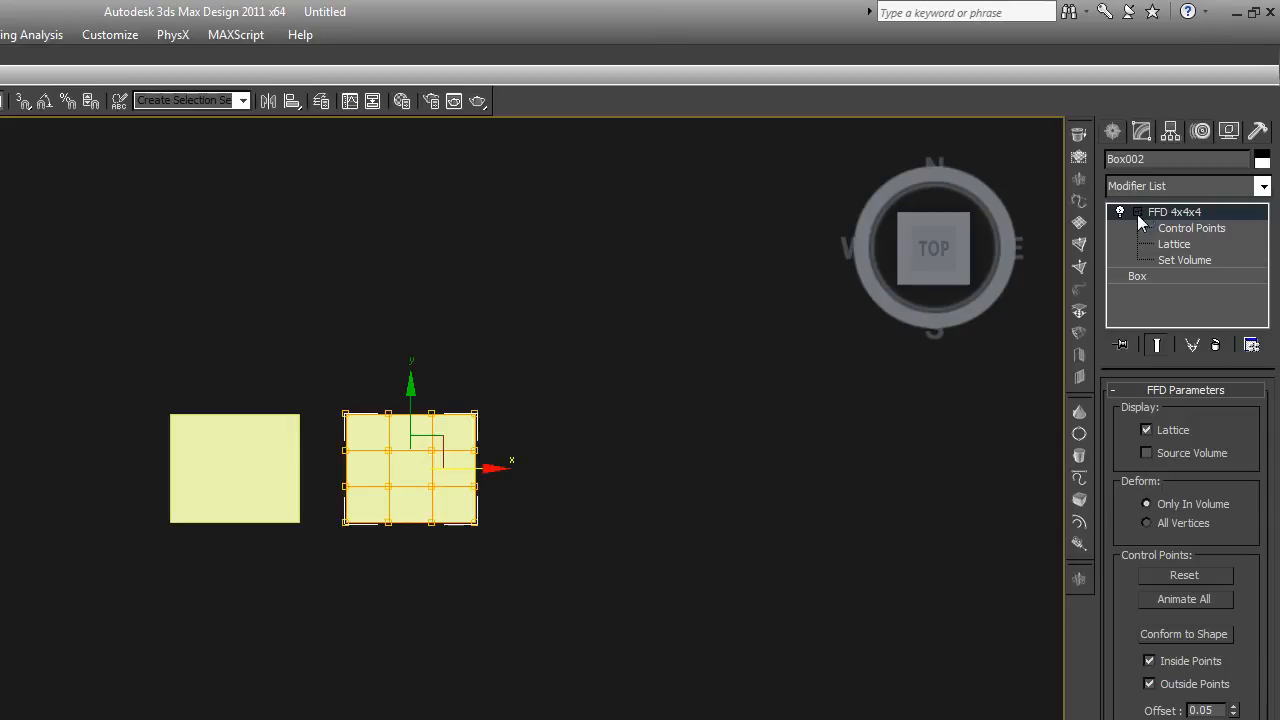
left_click(624, 466)
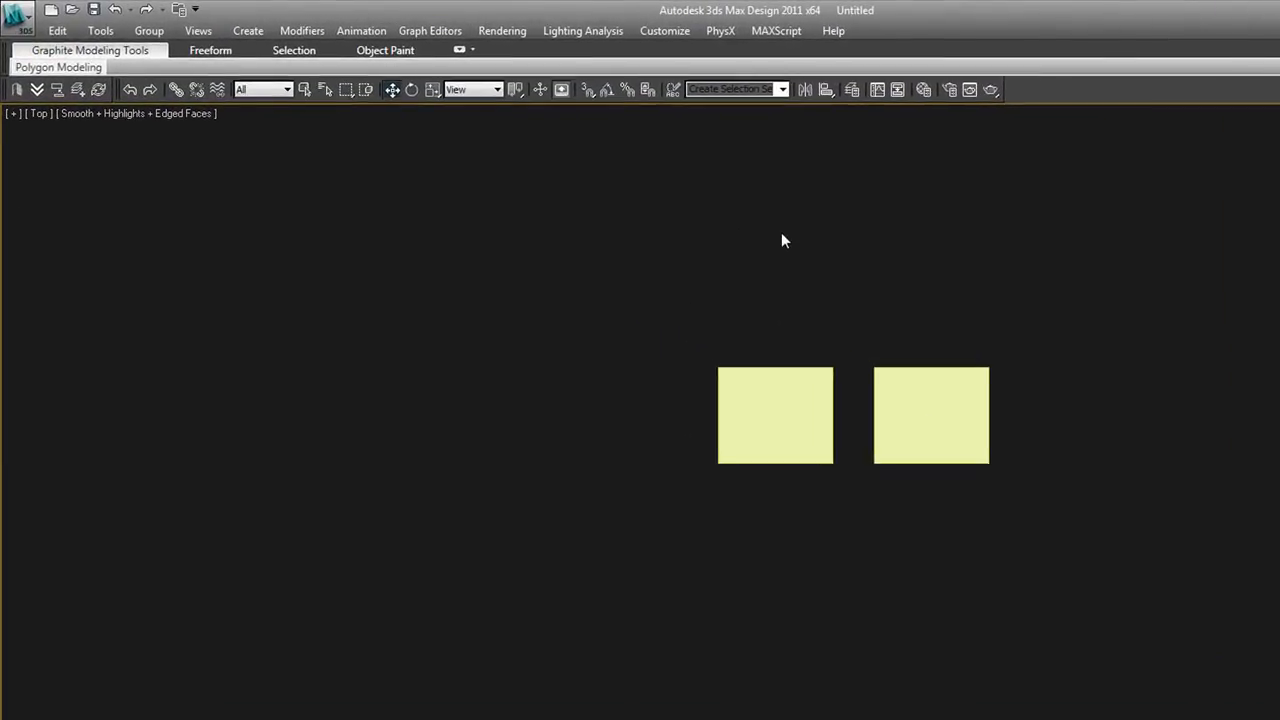
Move the cloned box freehand farther along positive X, away from the original box, and deselect it
left_click_drag(1040, 502, 631, 337)
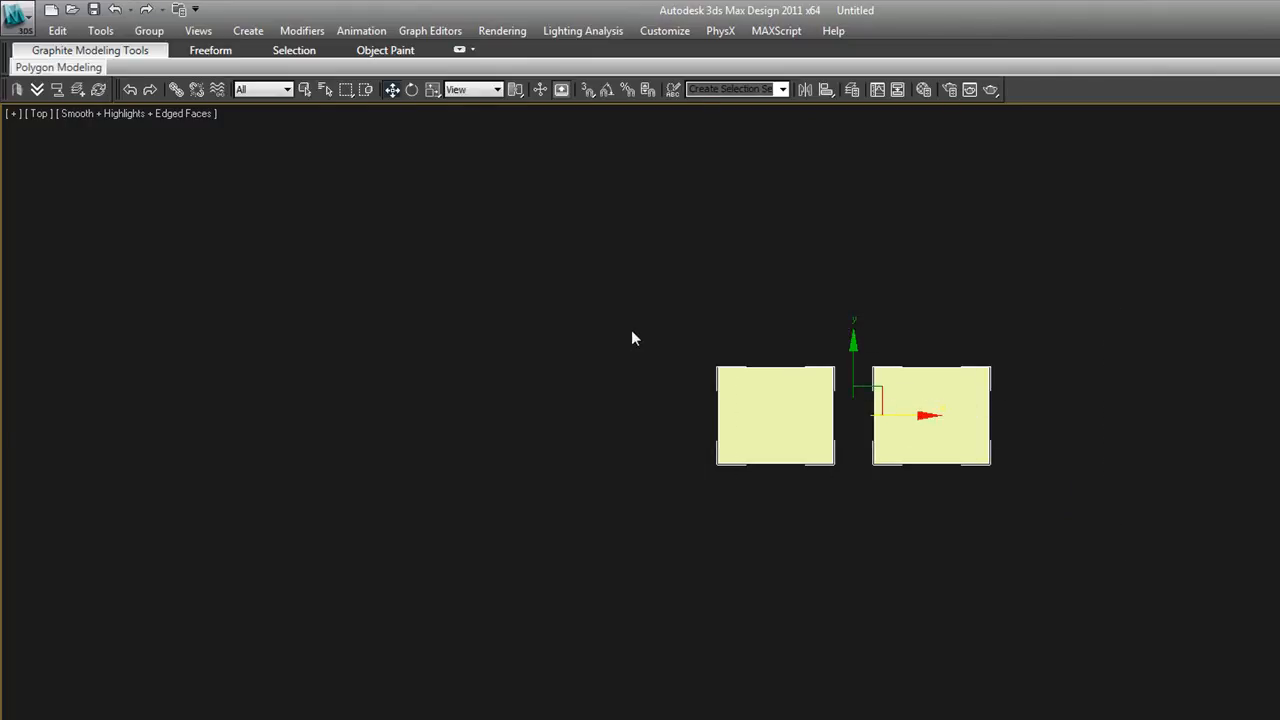
left_click(1053, 366)
left_click(947, 405)
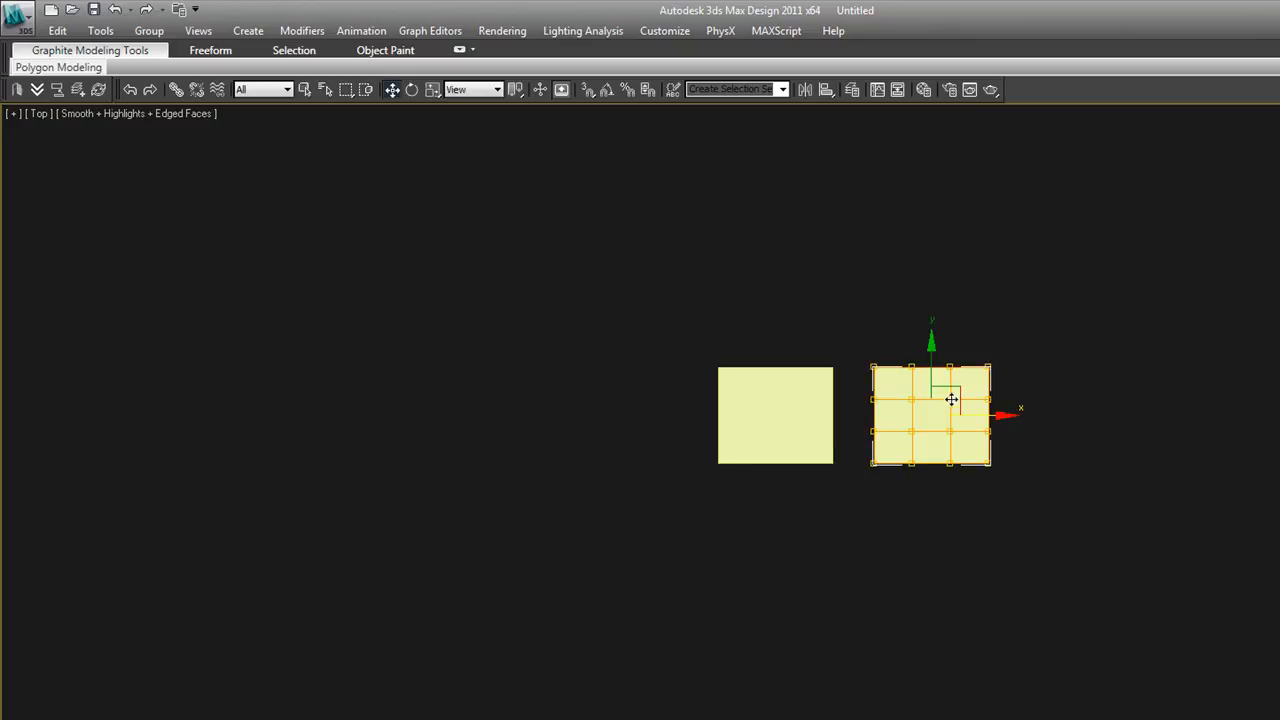
left_click_drag(949, 405, 1216, 408)
left_click(1185, 552)
Remove the FFD 4x4x4 modifier from the original box's stack and reselect that box
left_click(780, 426)
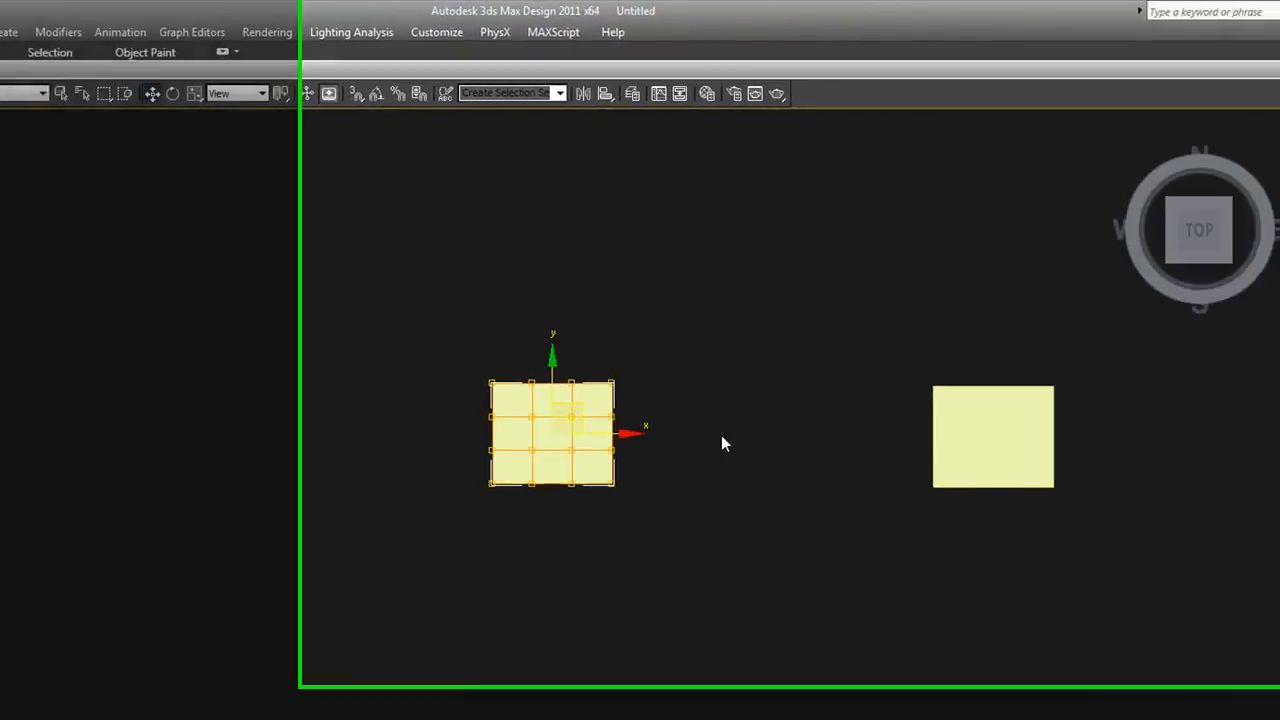
left_click(934, 423)
left_click(270, 467)
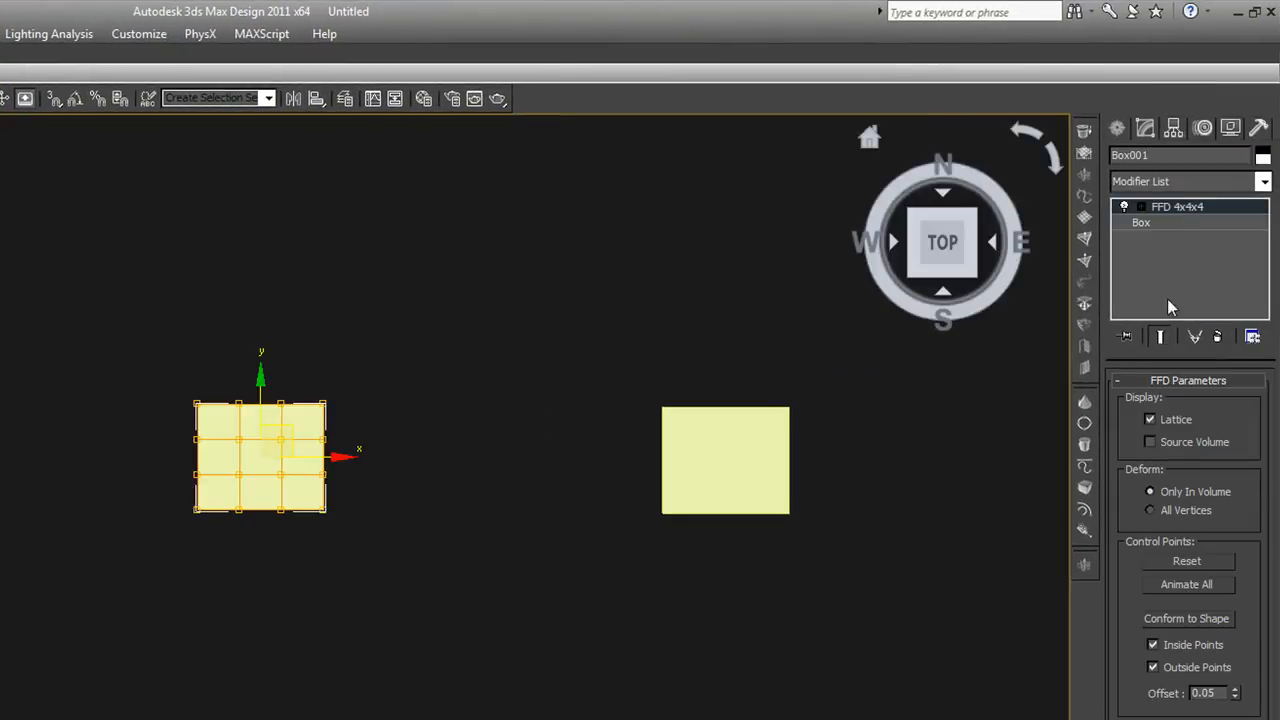
left_click(1217, 336)
left_click(336, 393)
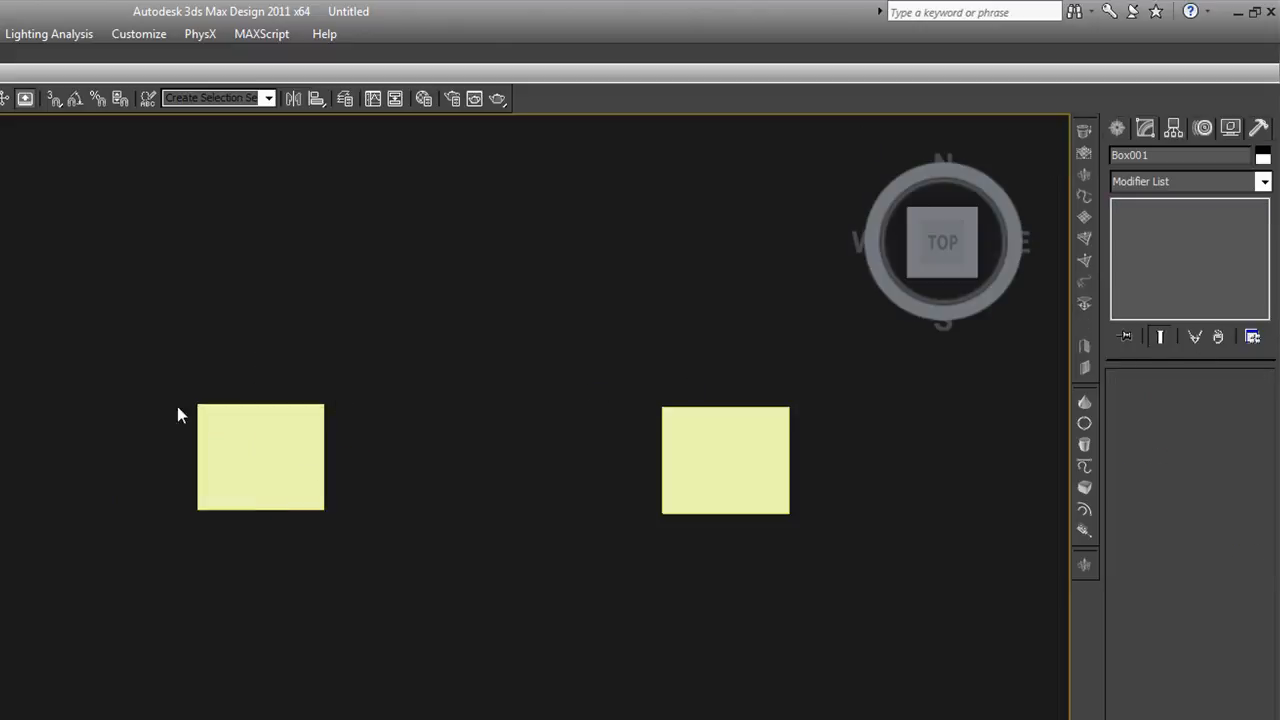
left_click(275, 457)
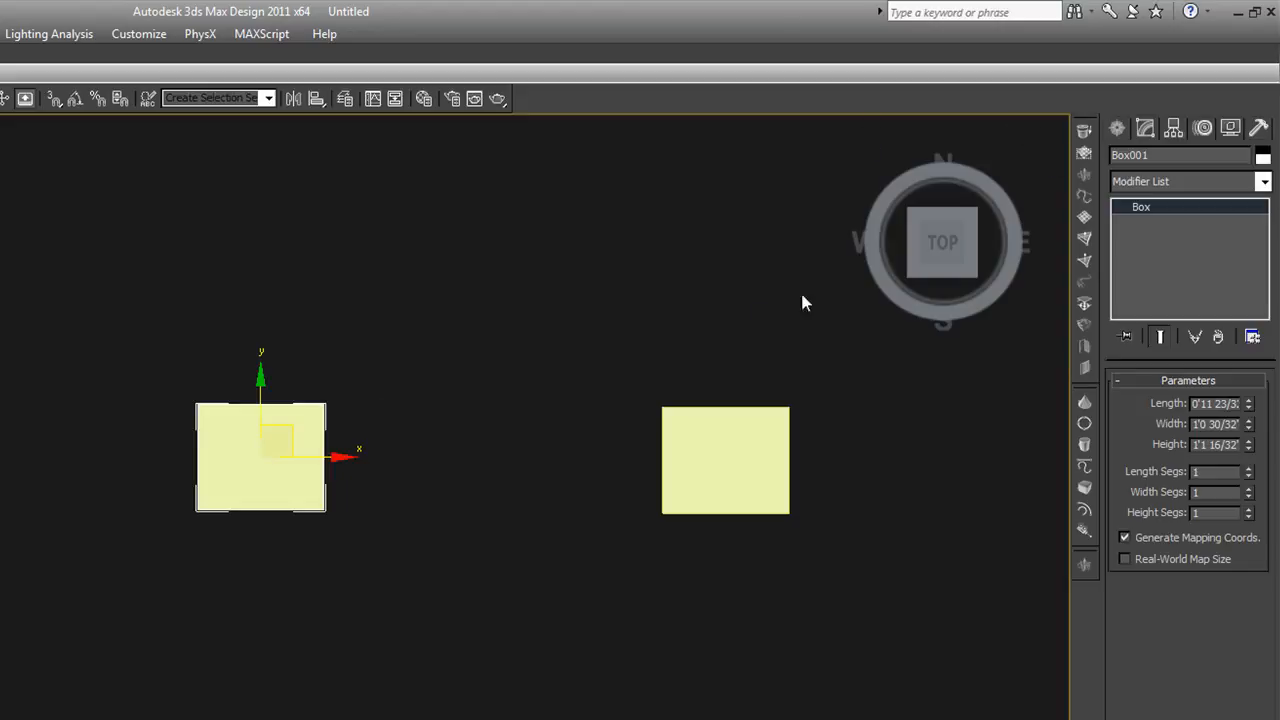
Rotate only the original box's pivot freehand in the top view using Affect Pivot Only, and undo the rotation
left_click(1173, 129)
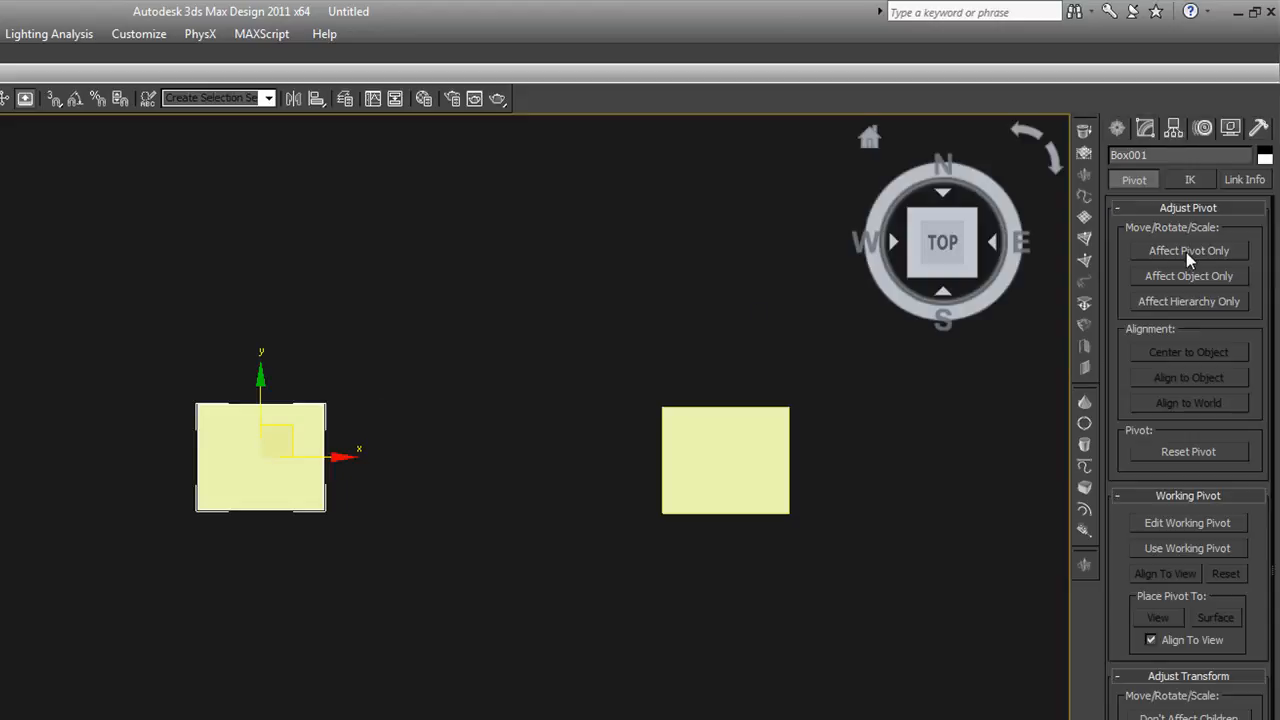
left_click(1187, 251)
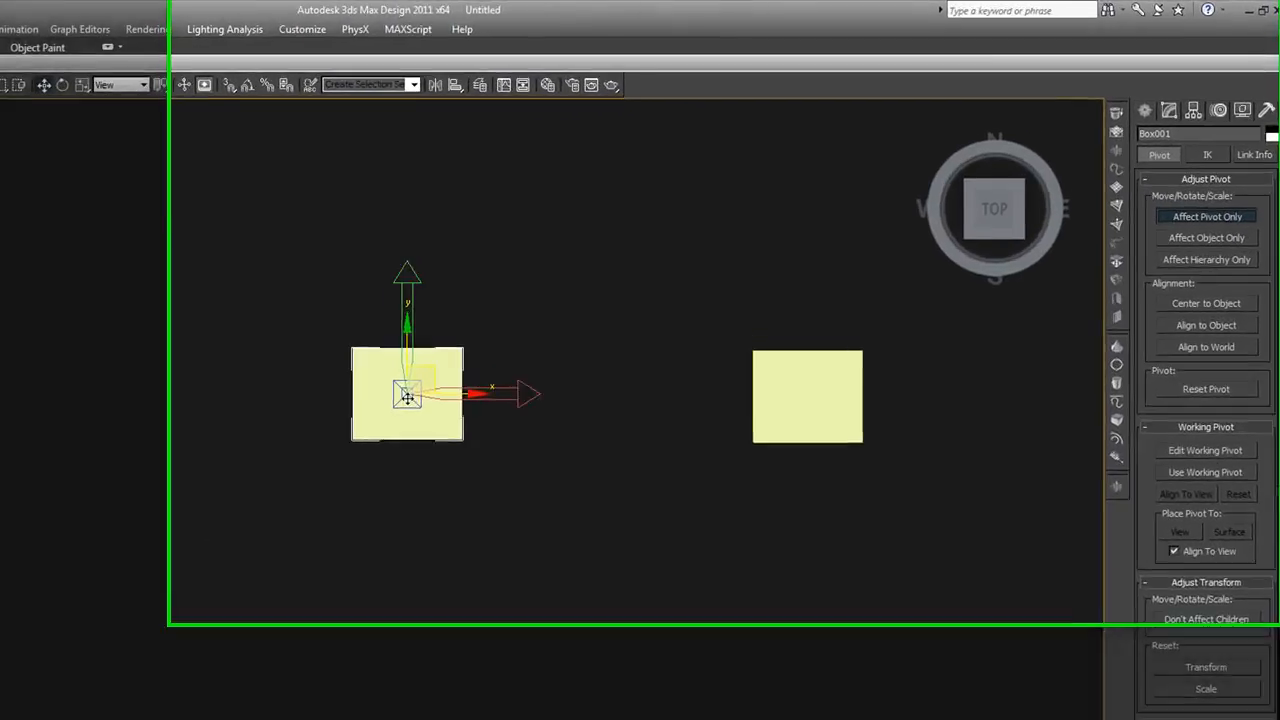
key("e")
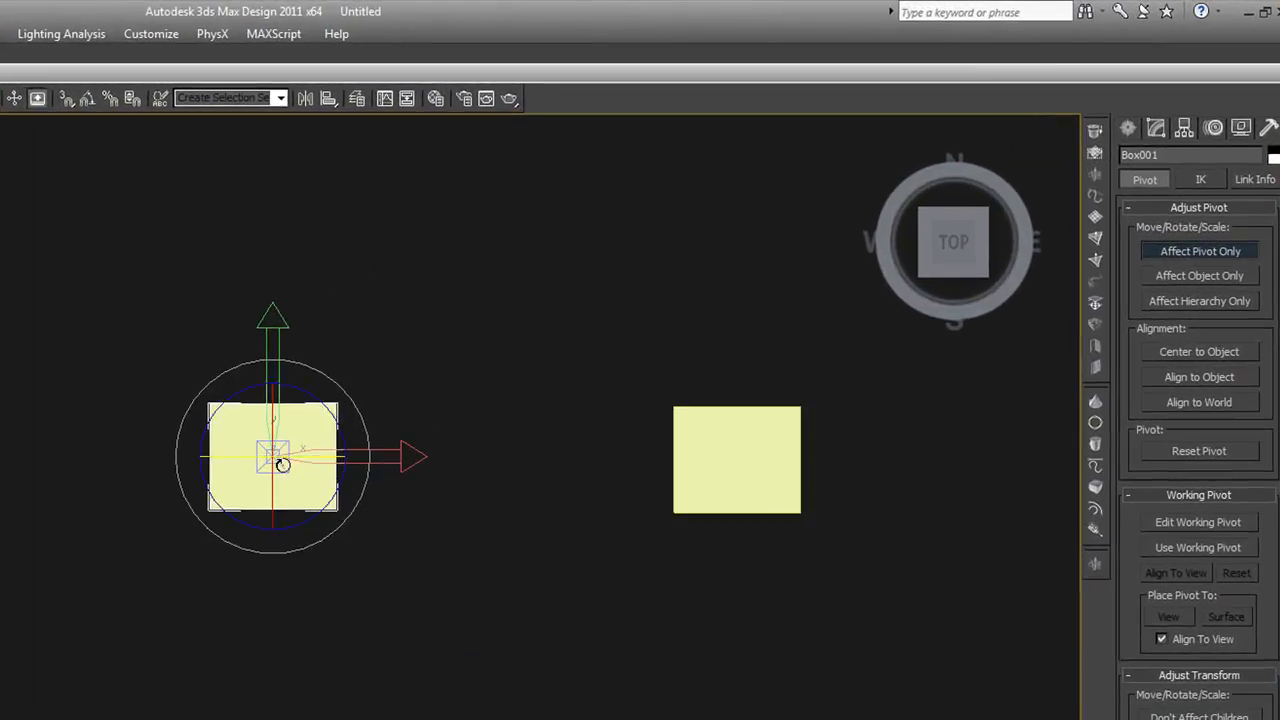
left_click_drag(606, 351, 610, 354)
left_click_drag(312, 519, 254, 569)
key("ctrl+z")
Turn off Affect Pivot Only, rotate the original box freehand about Z and undo that rotation
left_click(1186, 251)
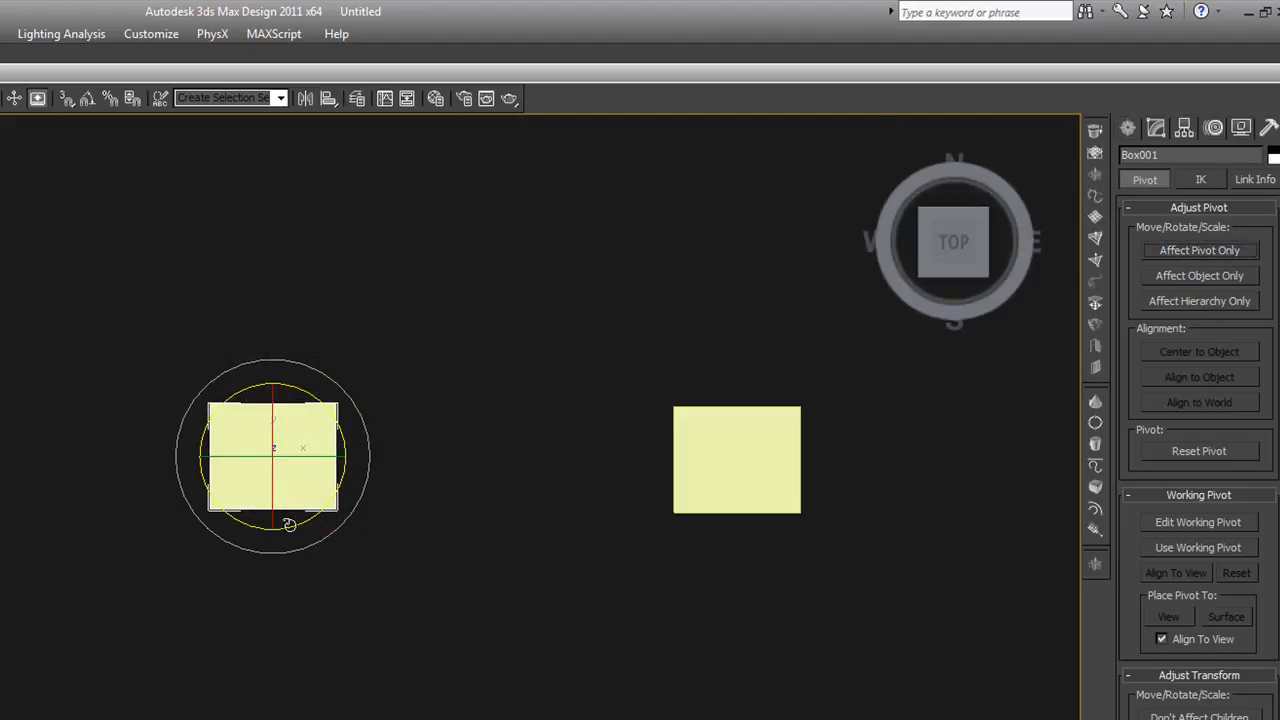
left_click_drag(291, 526, 463, 575)
key("ctrl+z")
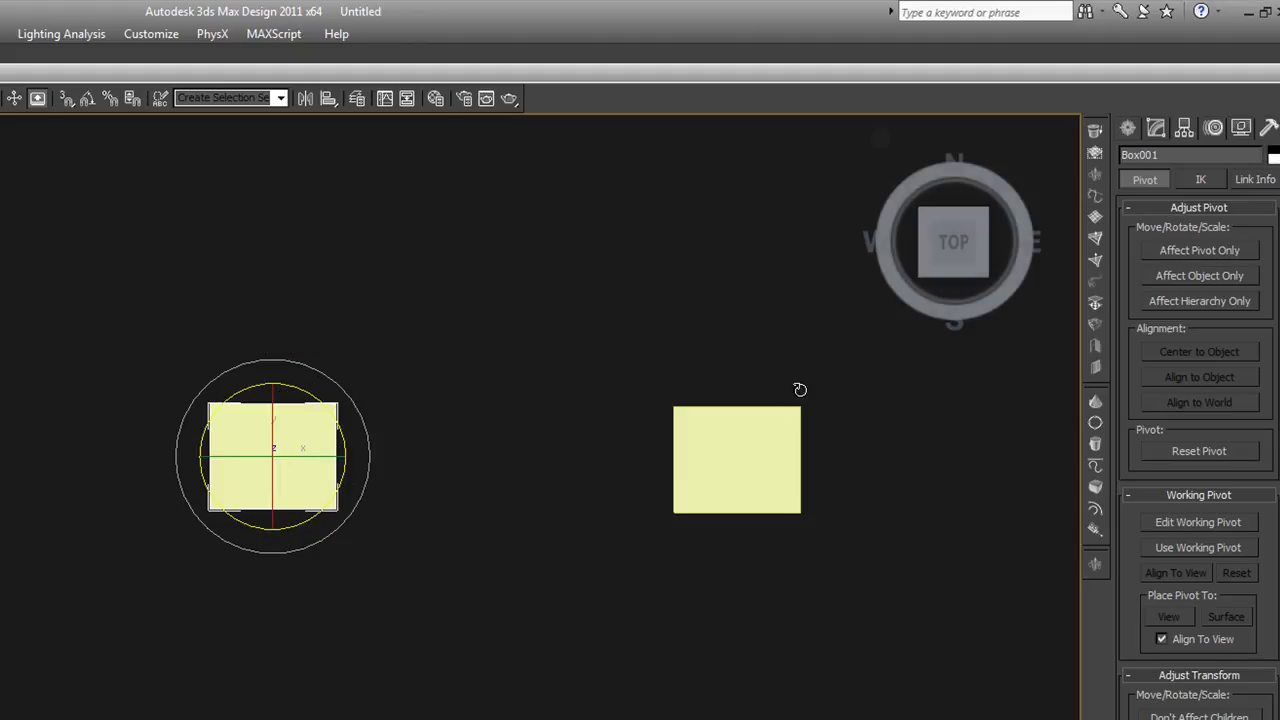
Move only the original box's pivot straight down along Y, well below the box, with Affect Pivot Only, then turn that mode off
left_click(1218, 248)
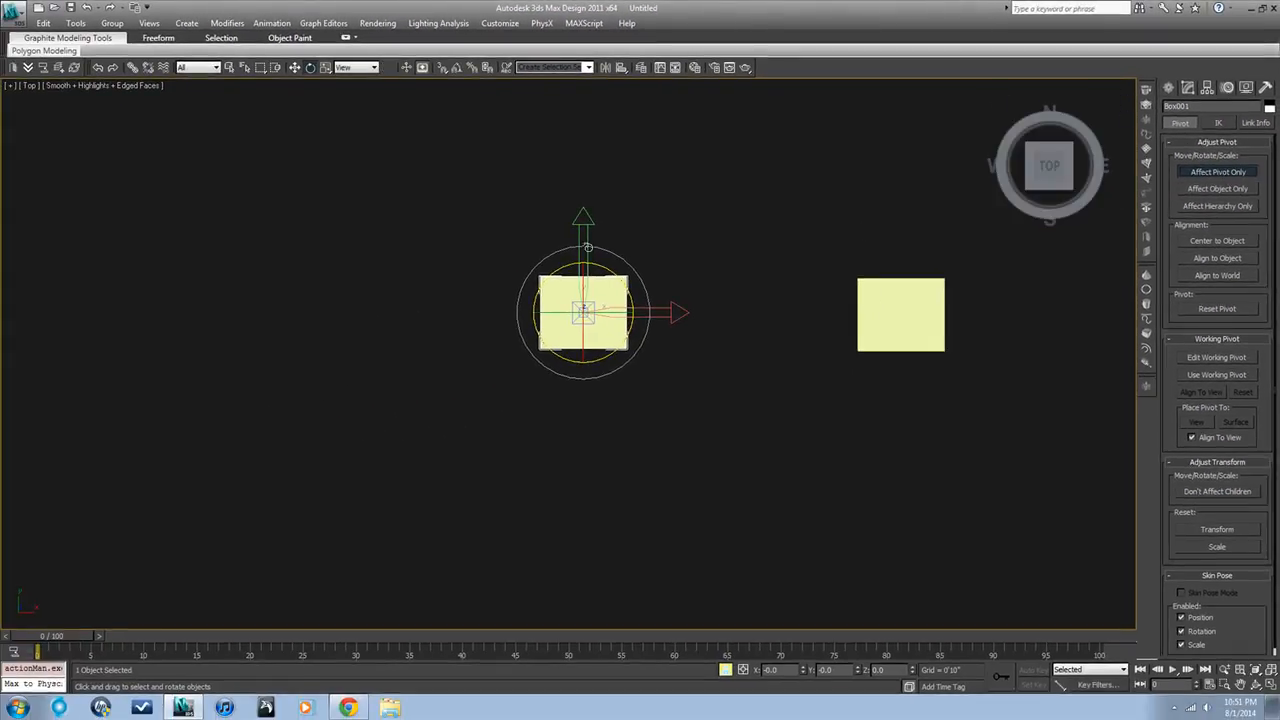
left_click(294, 67)
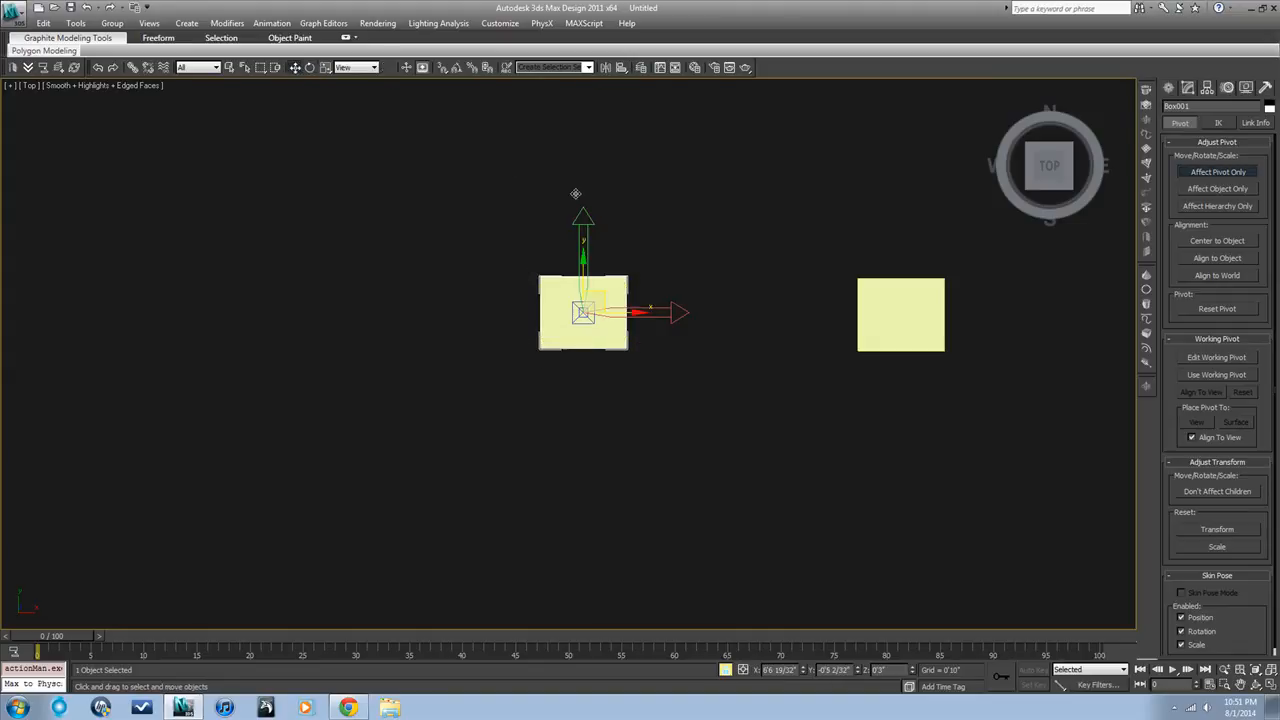
left_click_drag(582, 272, 586, 530)
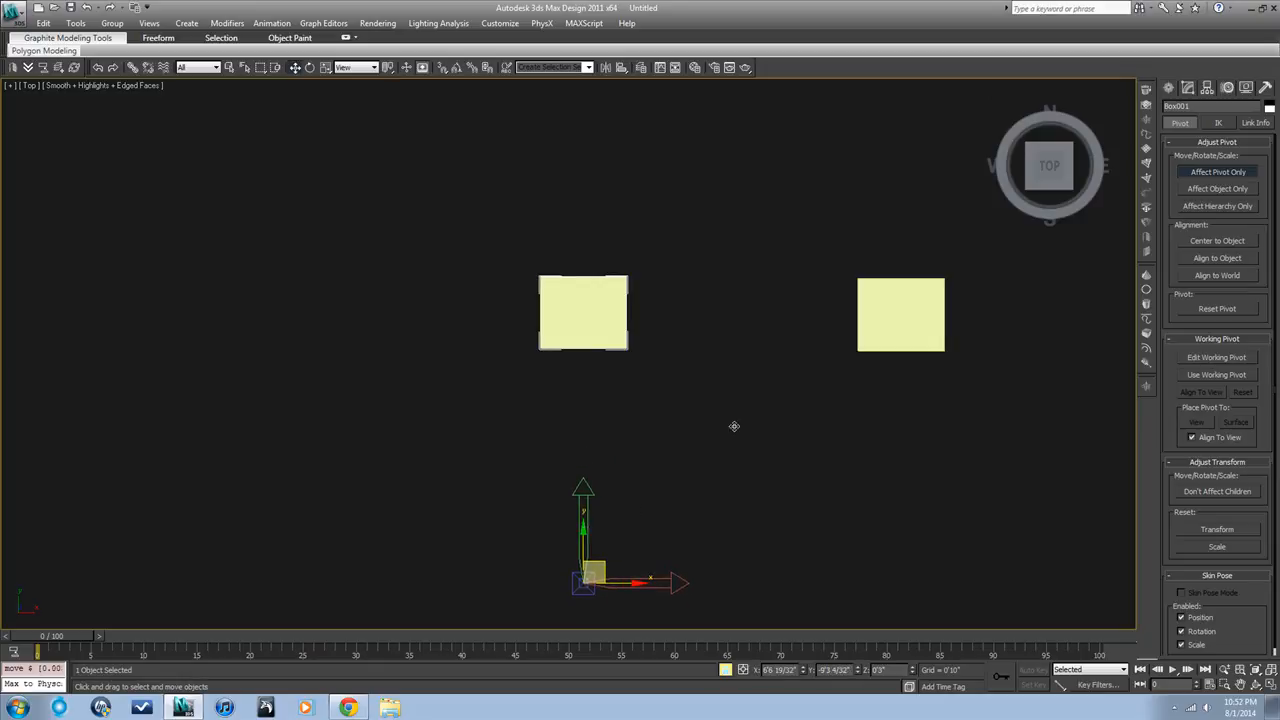
left_click(1219, 172)
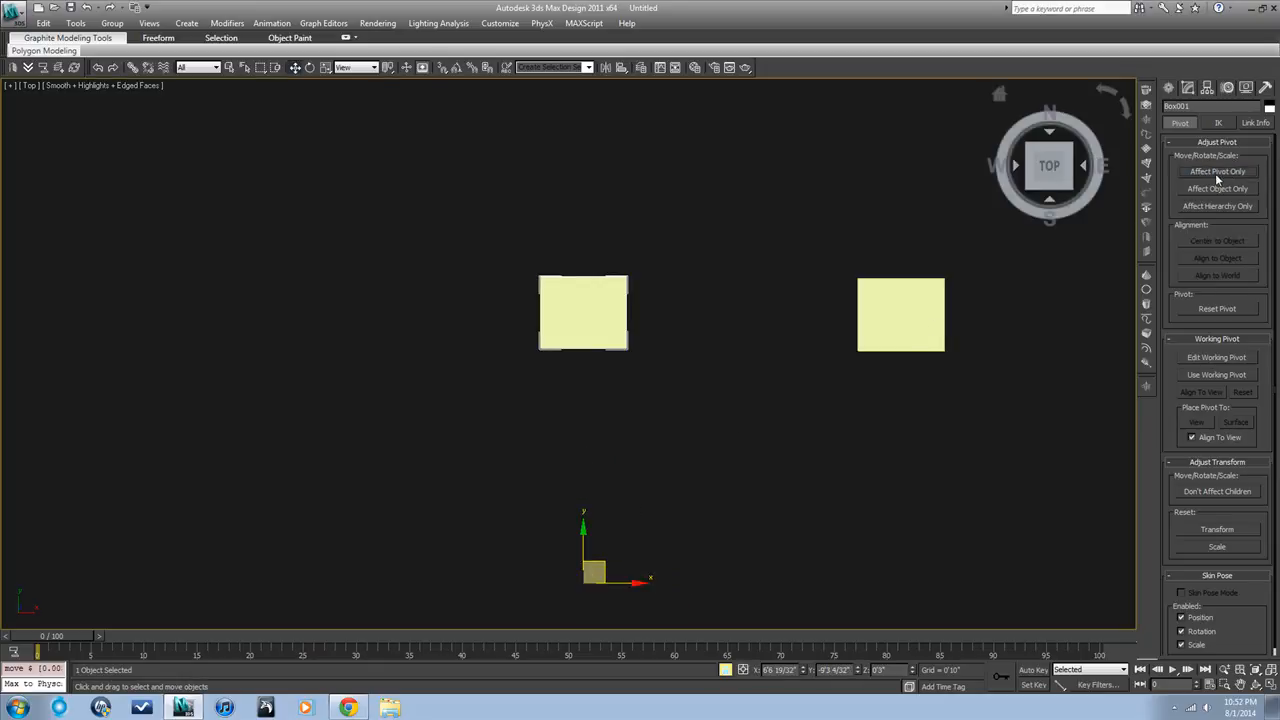
Reselect the original box and rotate it freehand about 77 degrees counterclockwise about Z around its offset pivot
left_click(760, 348)
left_click(617, 312)
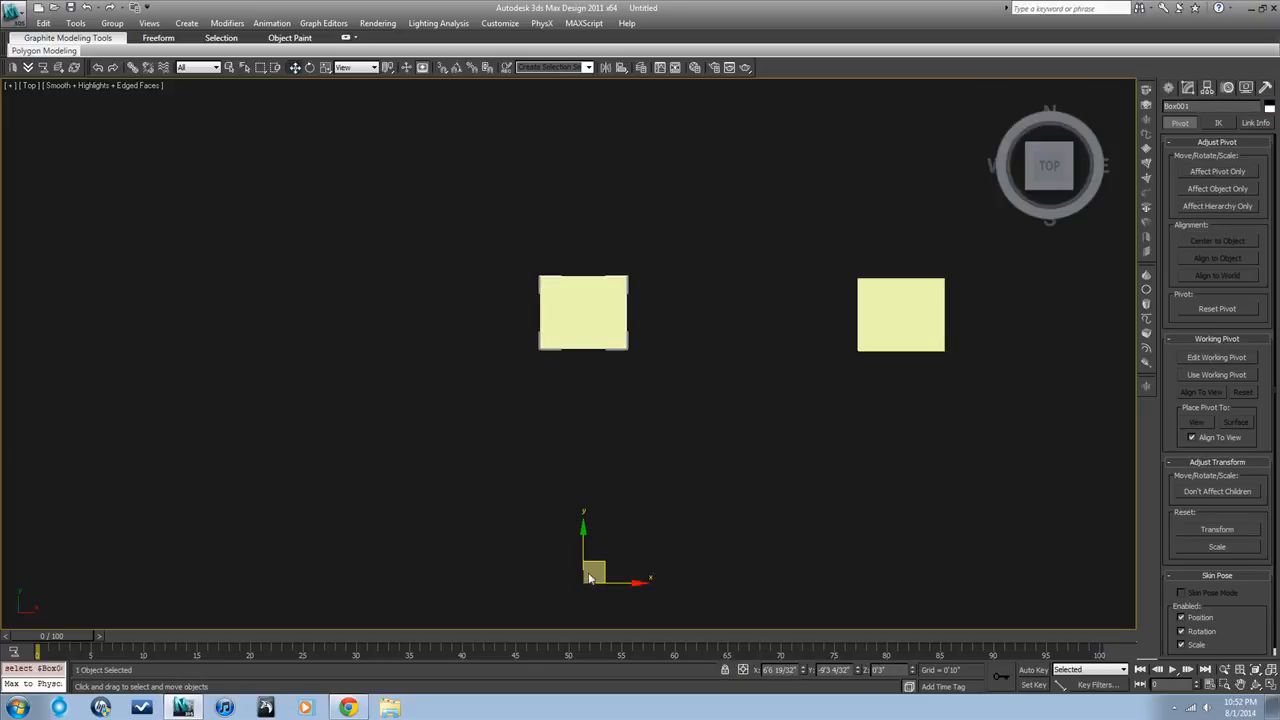
key("e")
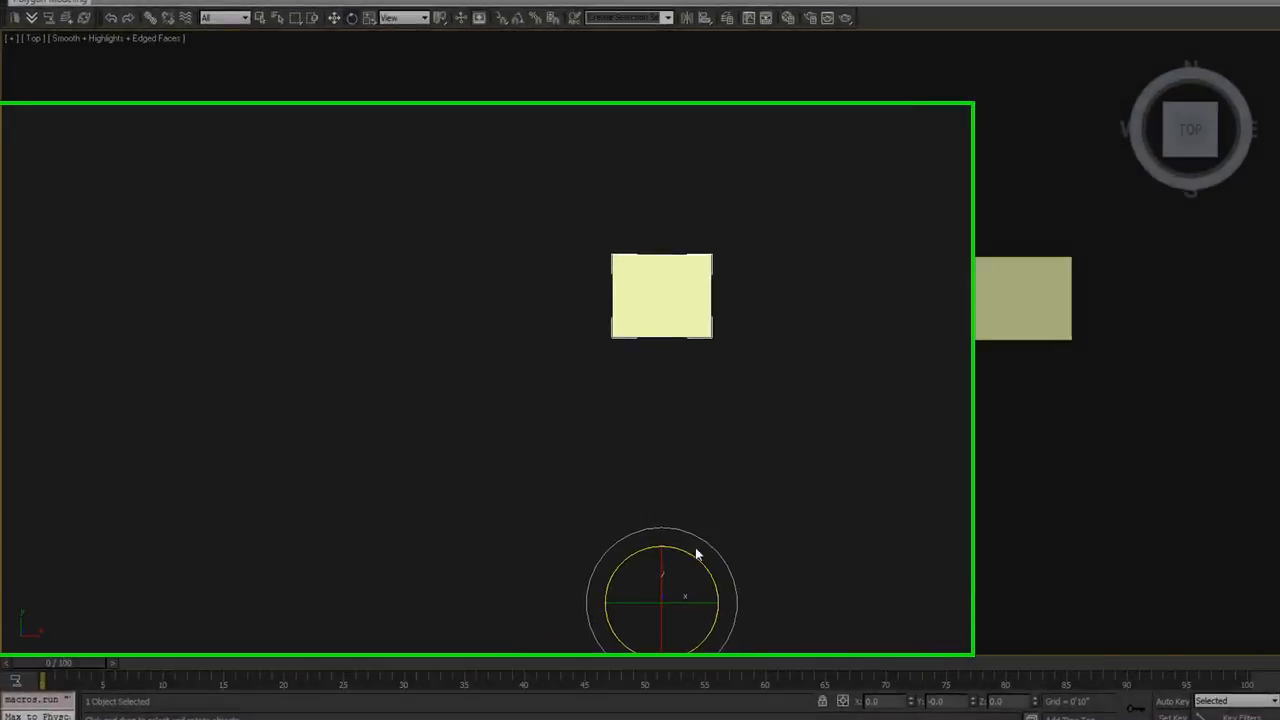
left_click_drag(911, 596, 751, 580)
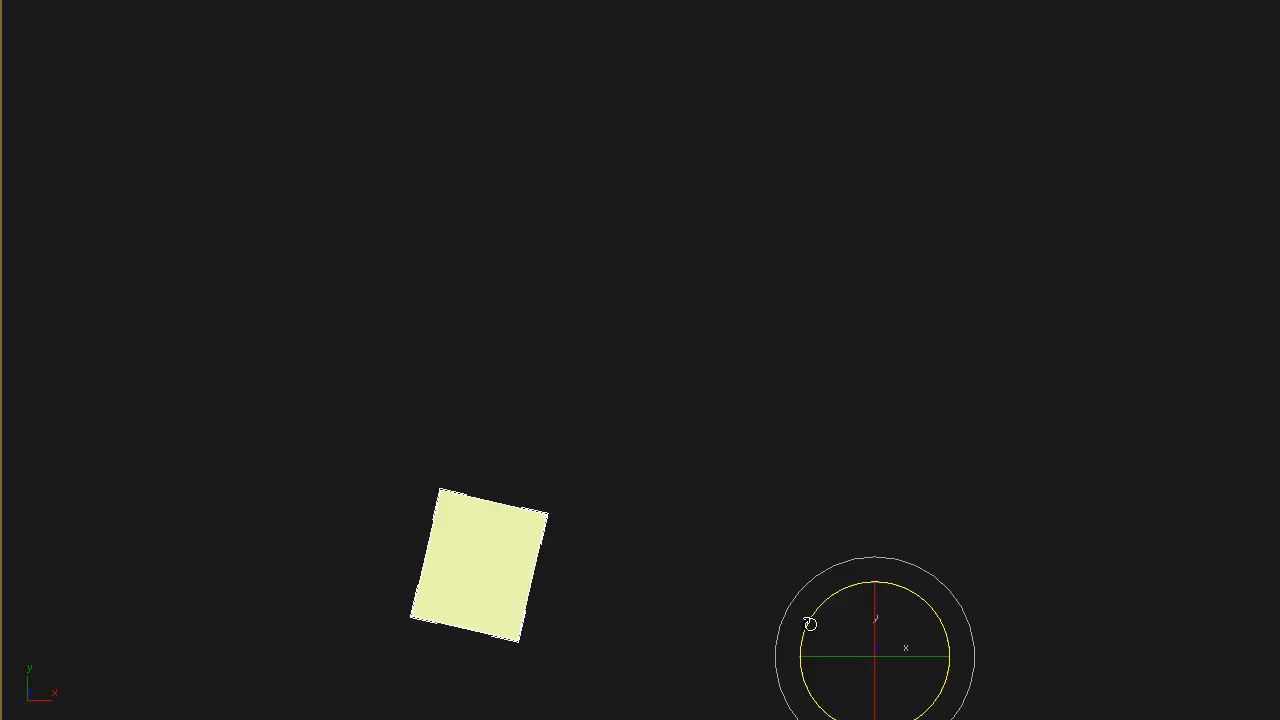
Clone the box by rotating it about 25 degrees clockwise around its pivot, creating nine instances in an arc
left_click_drag(810, 624, 860, 592, "shift")
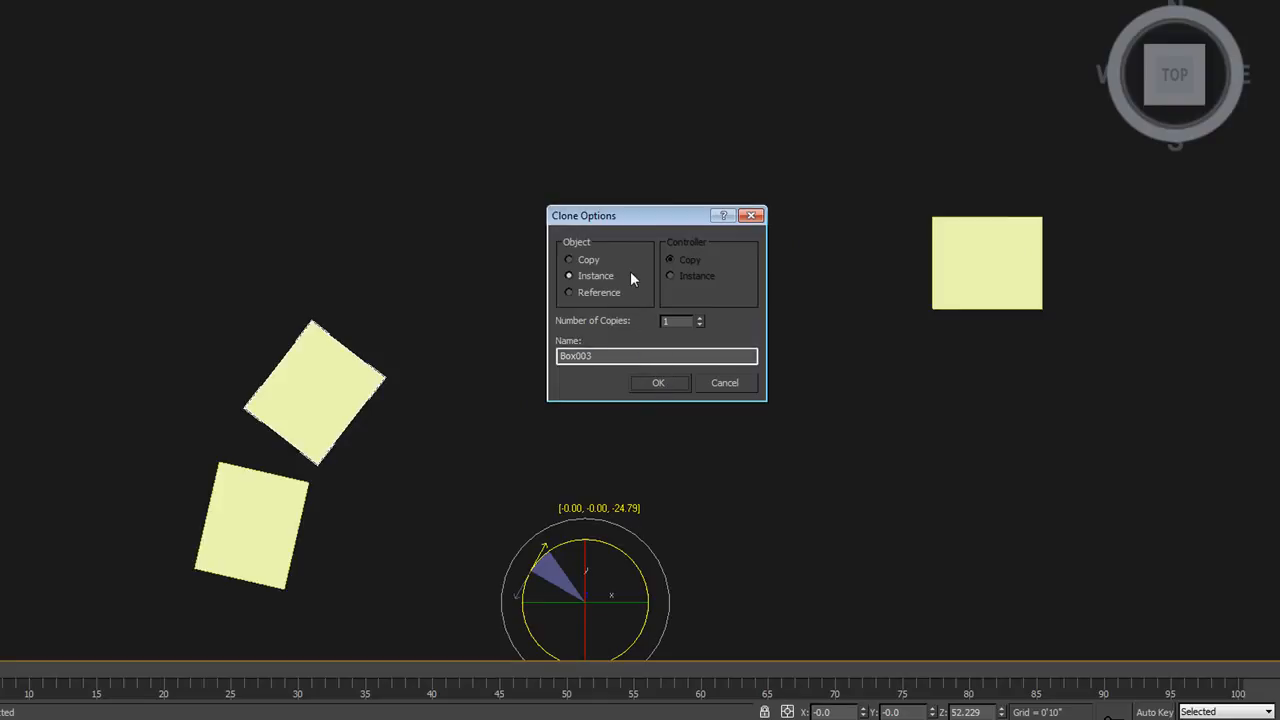
left_click(700, 318)
left_click(699, 318)
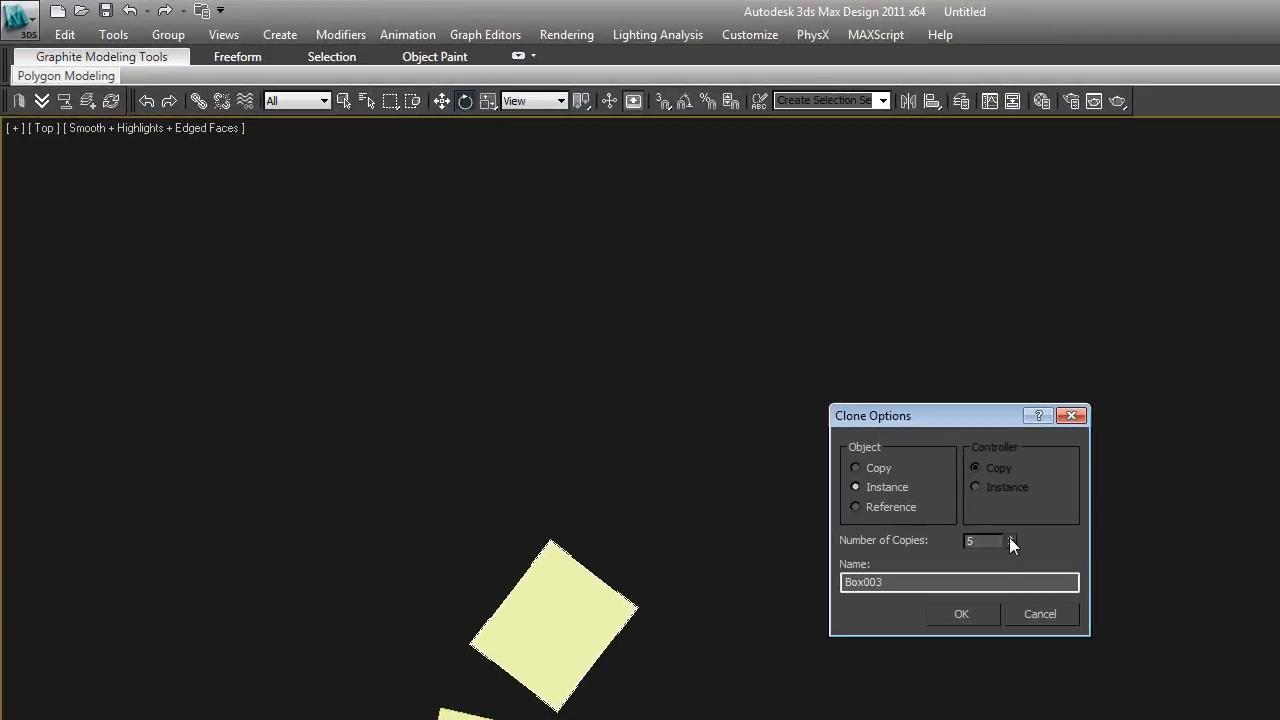
left_click(969, 616)
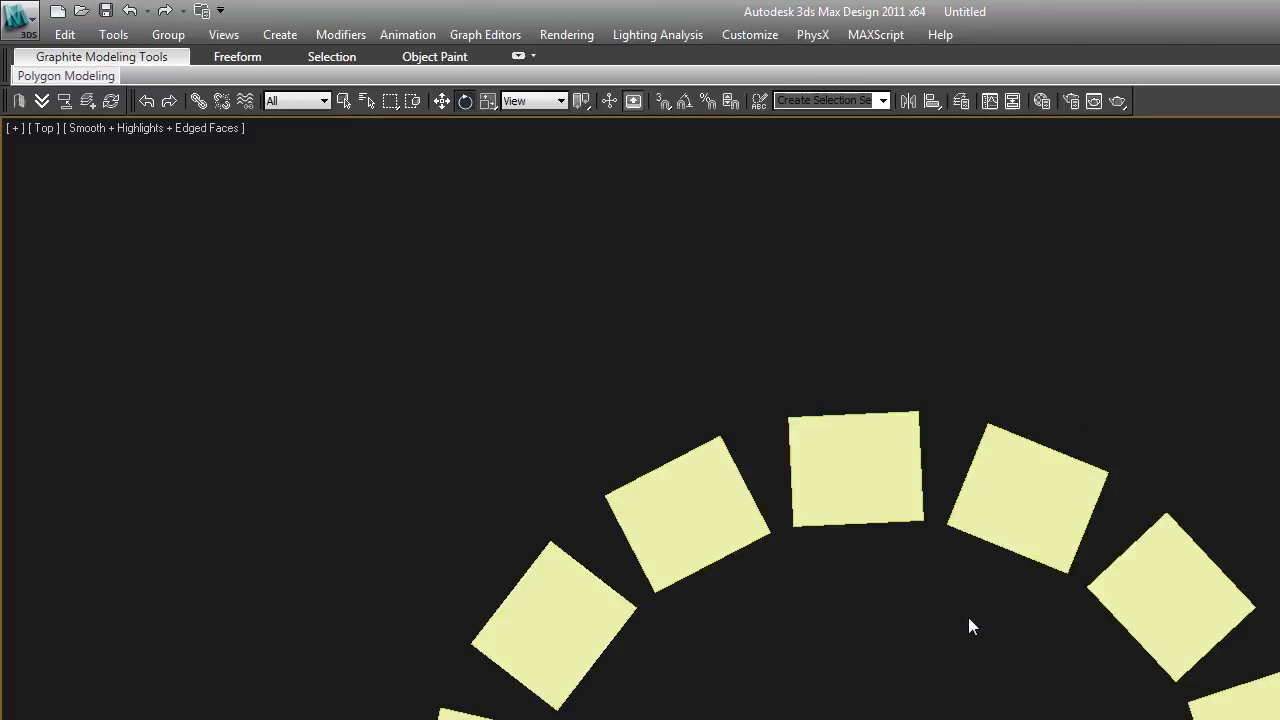
Select the original box and extend the arc counterclockwise with two more instances, rotation-cloned one at a time about 25 degrees apart
scroll(960, 659, "down", 2)
middle_click_drag(960, 659, 946, 520)
left_click(773, 525)
left_click(630, 596)
mouse_move(636, 592)
left_mouse_down("shift")
mouse_move(749, 606)
mouse_move(517, 617)
left_mouse_up("shift")
left_click(968, 612)
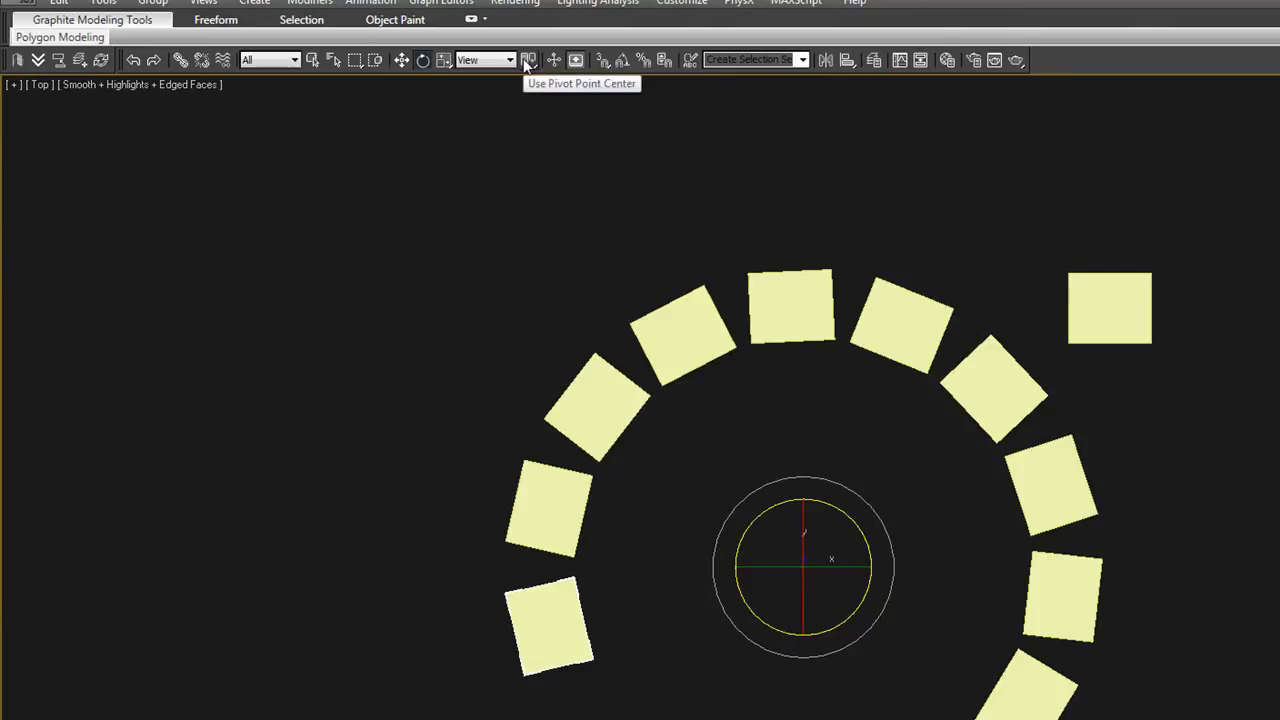
mouse_move(569, 614)
left_mouse_down()
mouse_move(686, 617)
mouse_move(698, 630)
left_mouse_up()
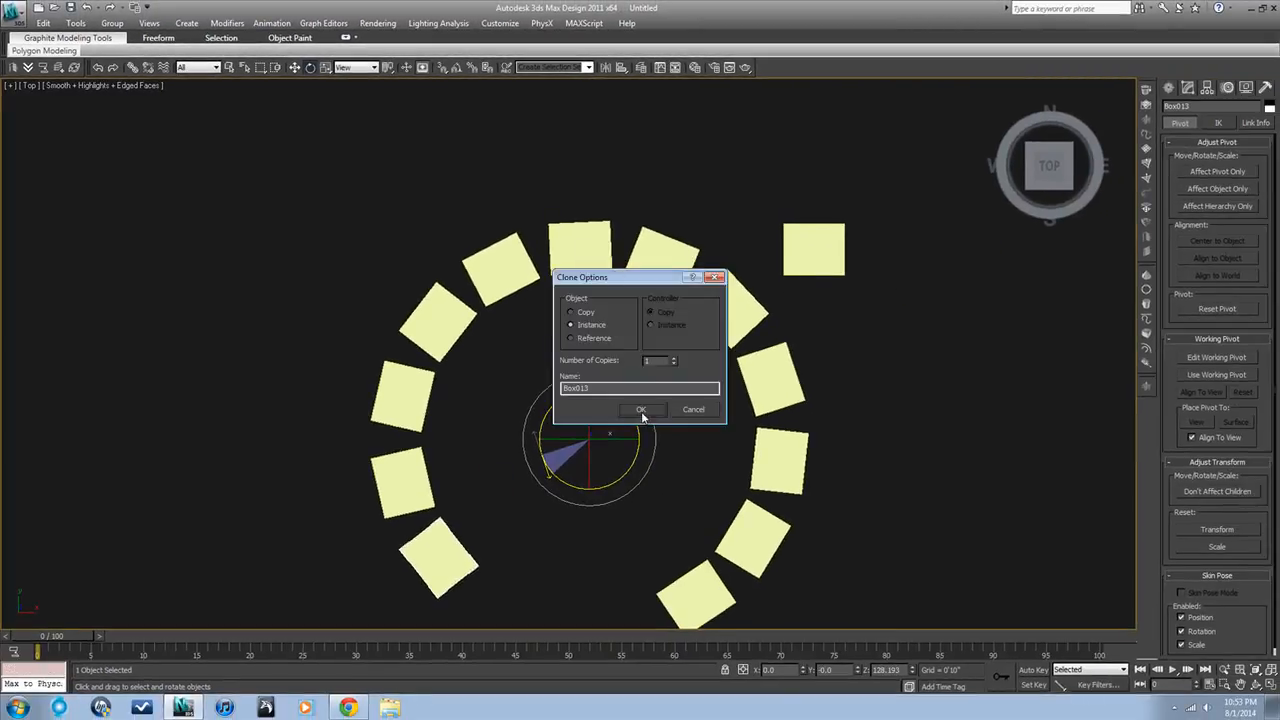
left_click(641, 410)
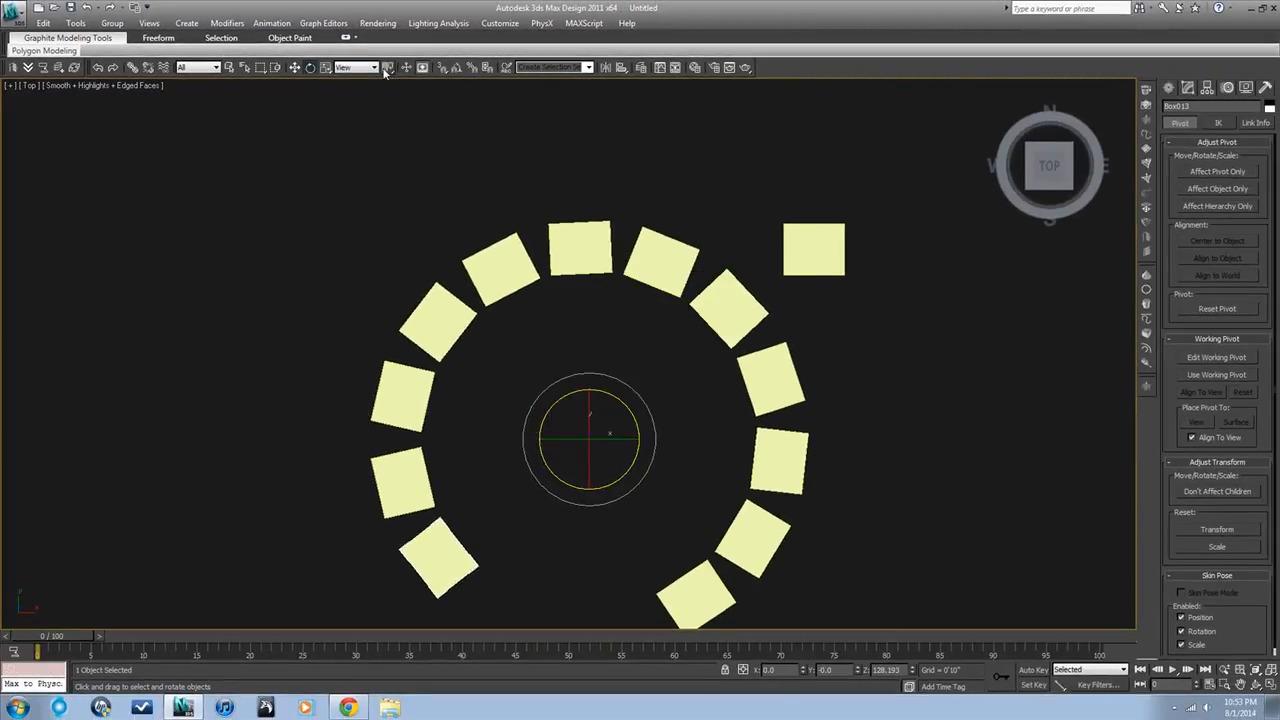
Set the transform center to Use Selection Center, select the four boxes at the arc's left end and try rotating them about their common center
left_click_drag(388, 69, 391, 105)
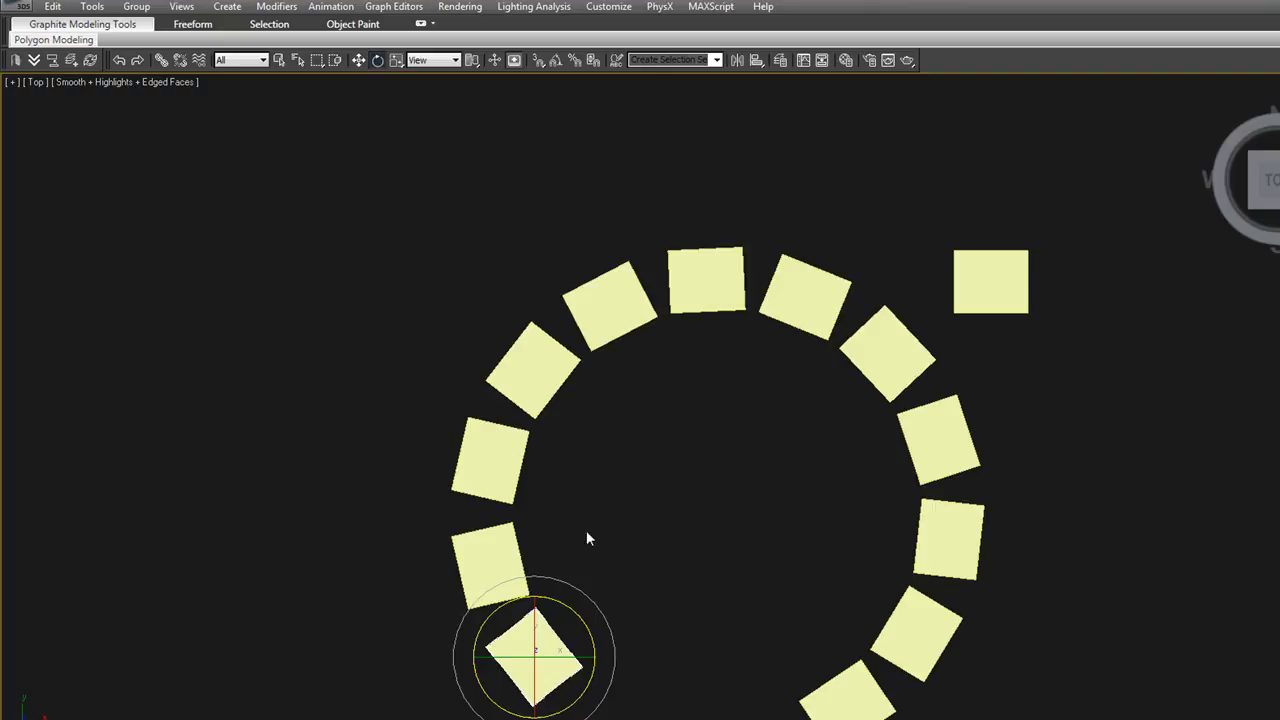
left_click_drag(666, 652, 326, 378)
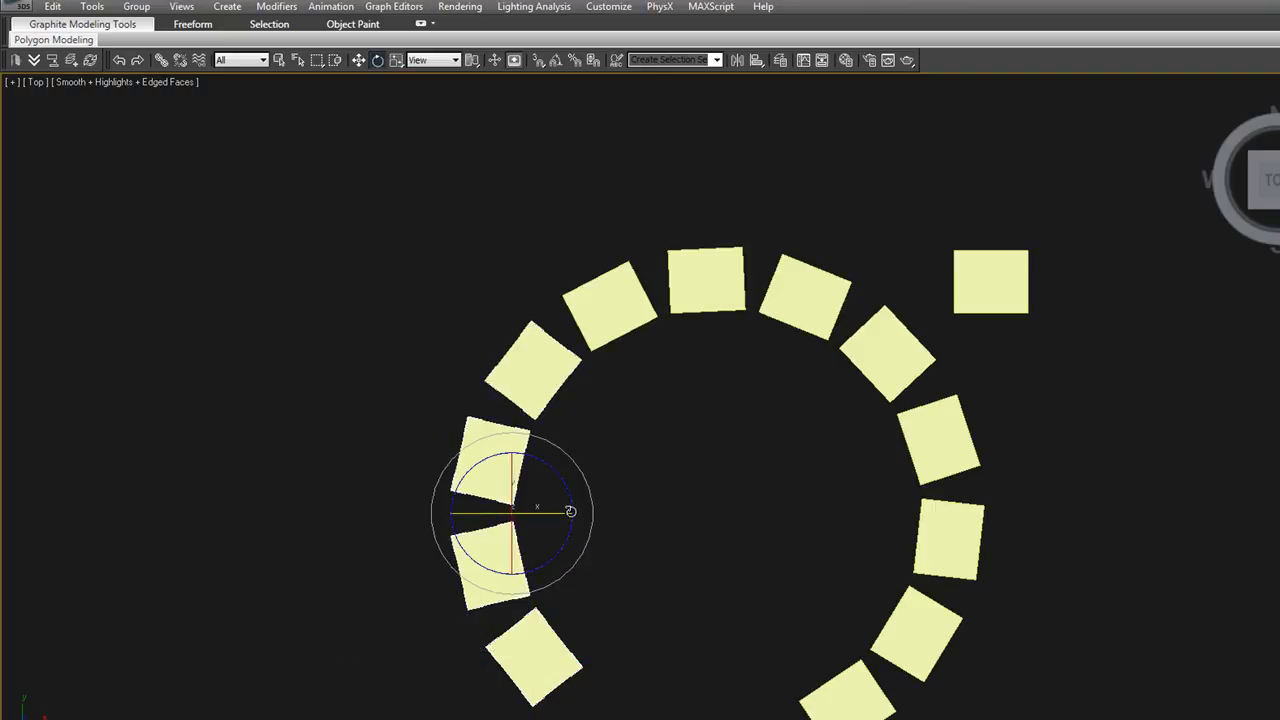
left_click_drag(570, 510, 573, 480)
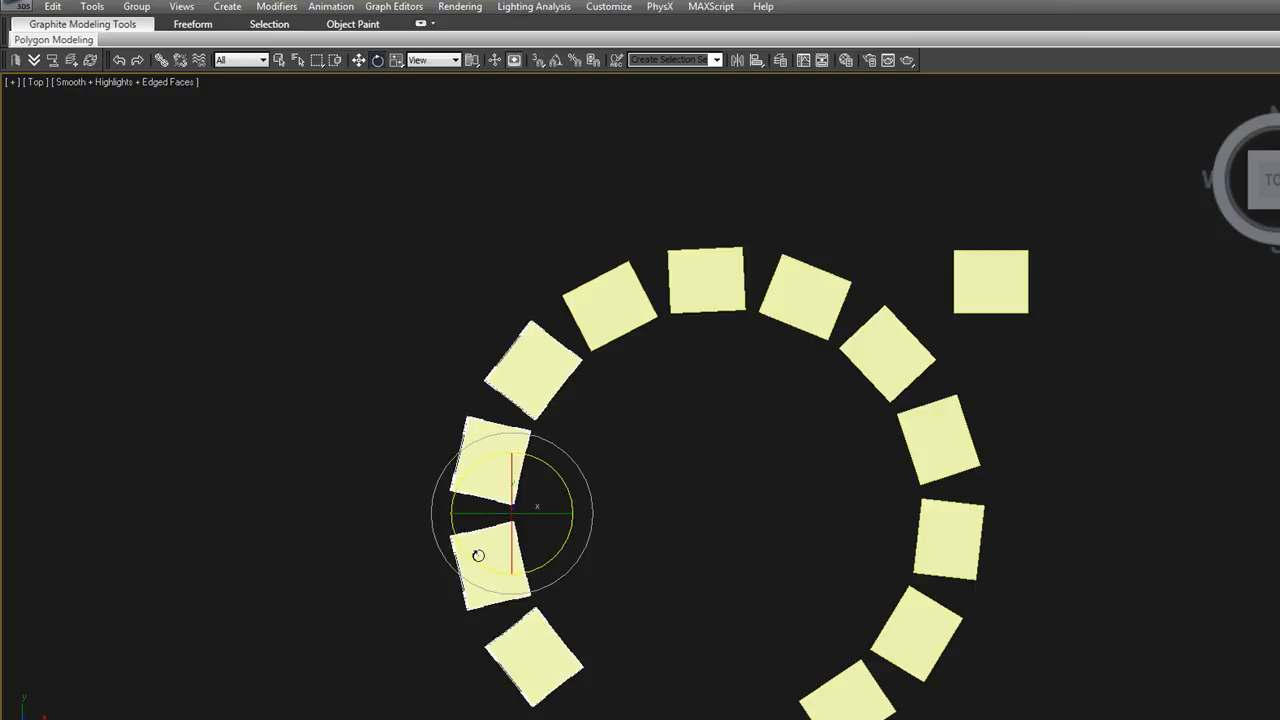
Switch the transform center for the four selected boxes to Use Transform Coordinate Center, then restore Use Pivot Point Center
left_click_drag(477, 60, 480, 118)
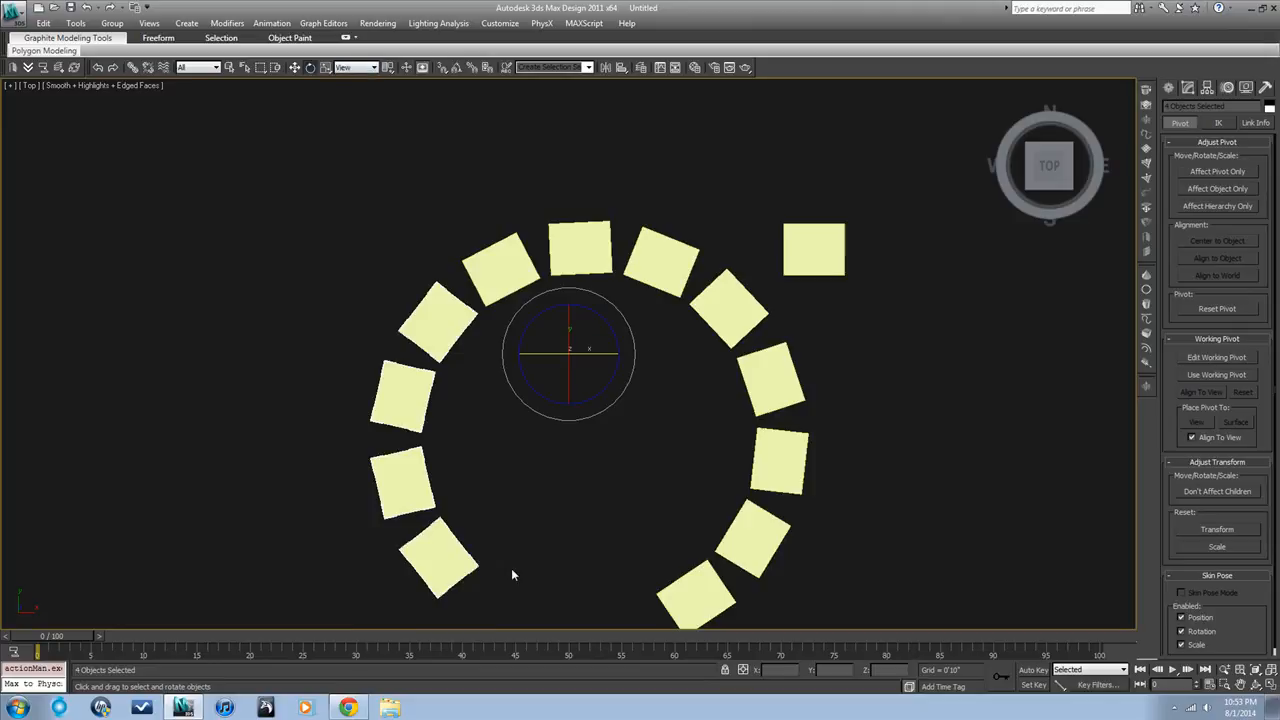
left_click_drag(389, 73, 390, 91)
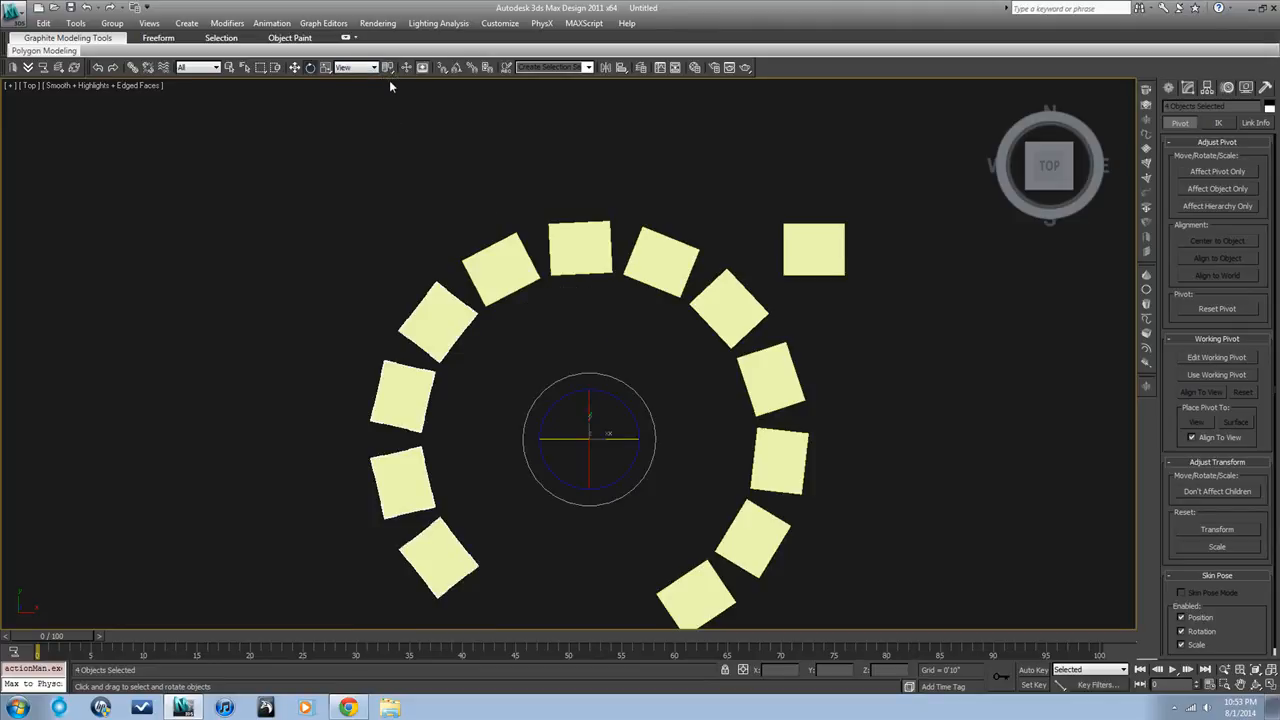